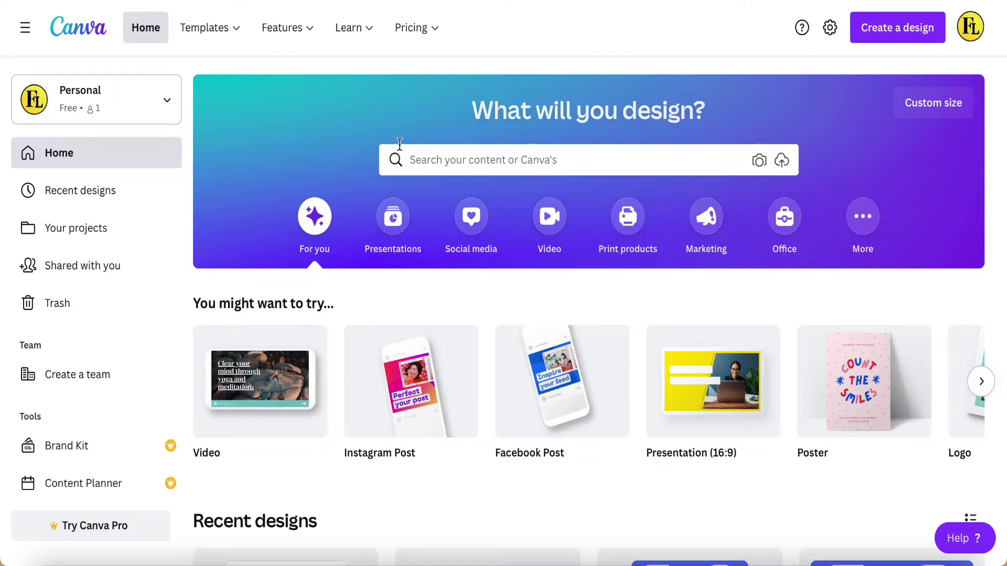
# Search Canva templates for 'bookmark' to list the 1,008 bookmark templates
pyautogui.click(402, 159)
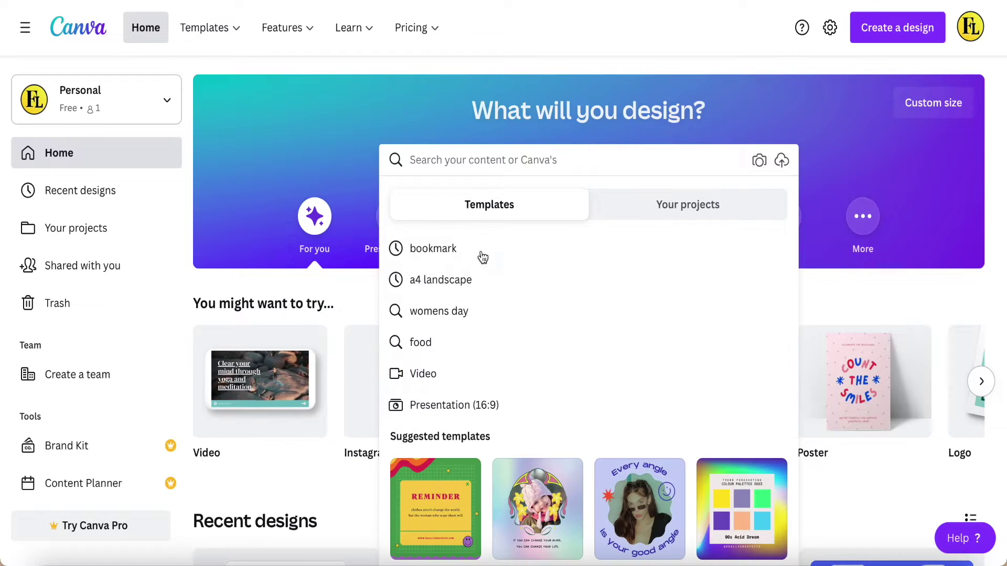
pyautogui.click(431, 250)
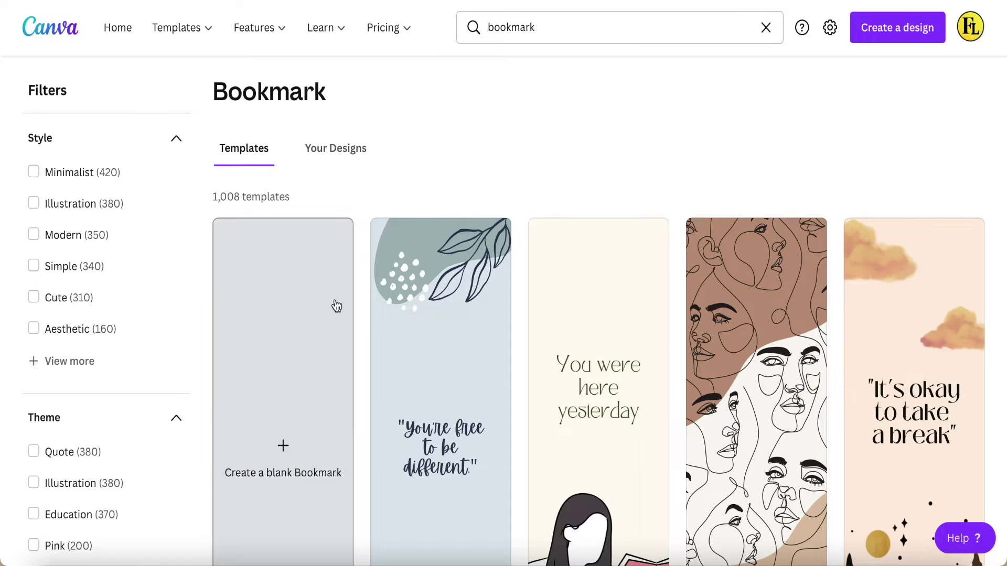
pyautogui.scroll(-3, 409, 315)
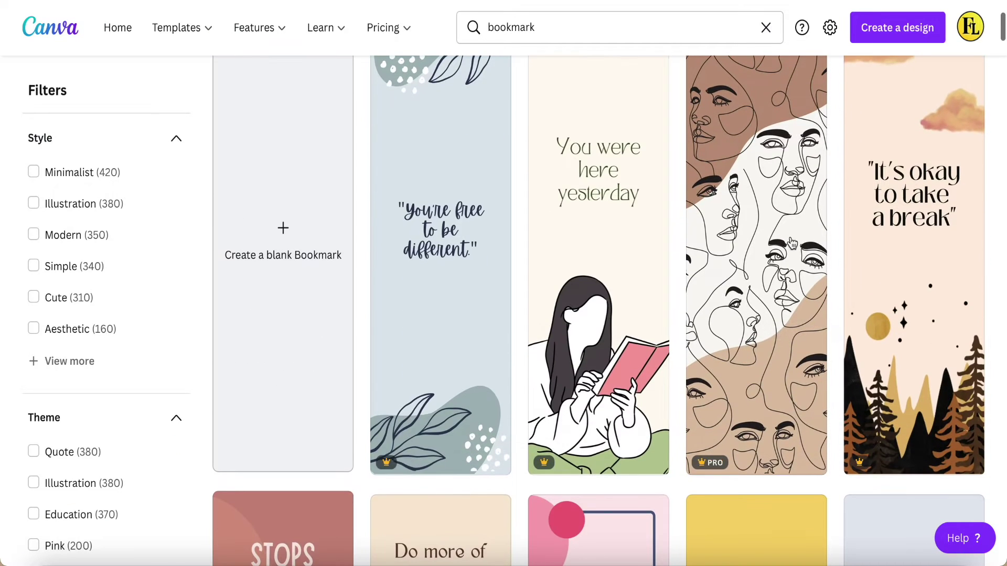
pyautogui.scroll(-2, 602, 351)
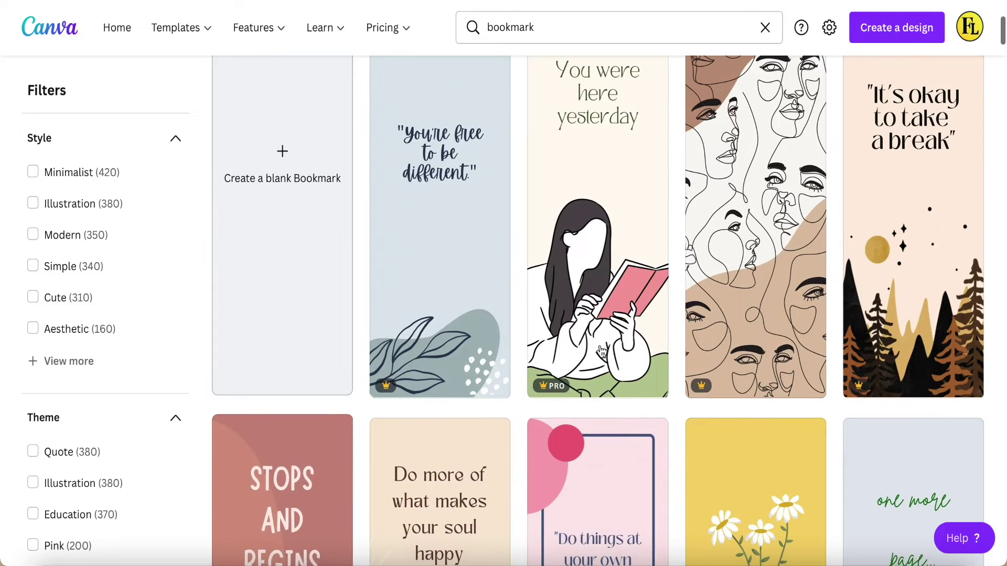
pyautogui.scroll(-1, 602, 352)
pyautogui.scroll(-1, 603, 351)
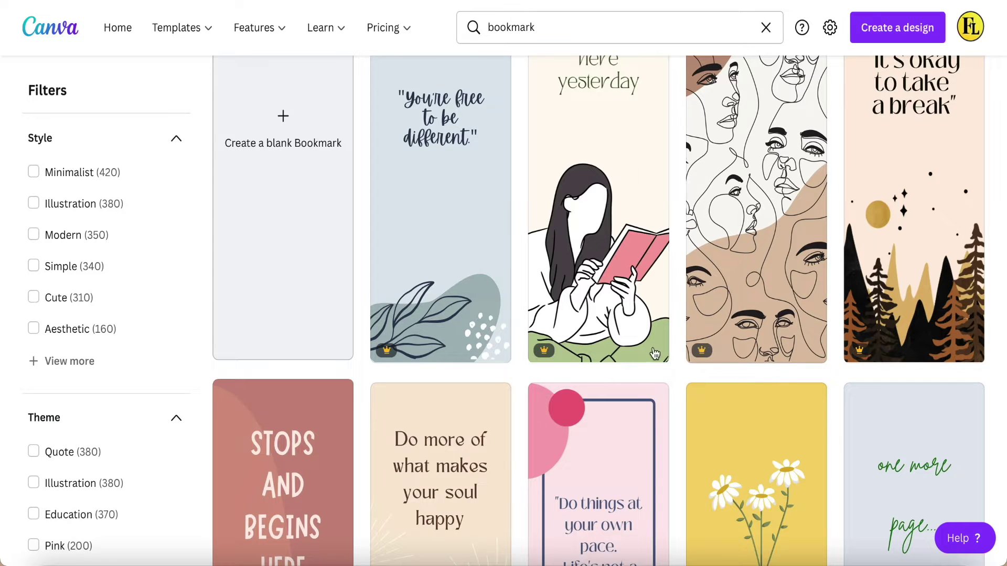
pyautogui.scroll(-3, 422, 351)
pyautogui.scroll(-3, 429, 314)
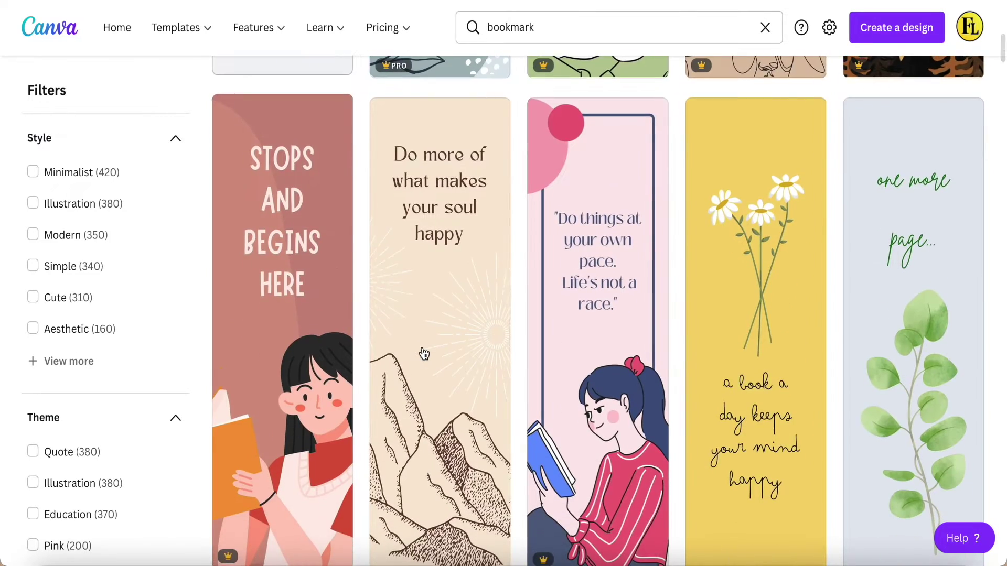
pyautogui.scroll(-3, 432, 300)
pyautogui.scroll(2, 434, 285)
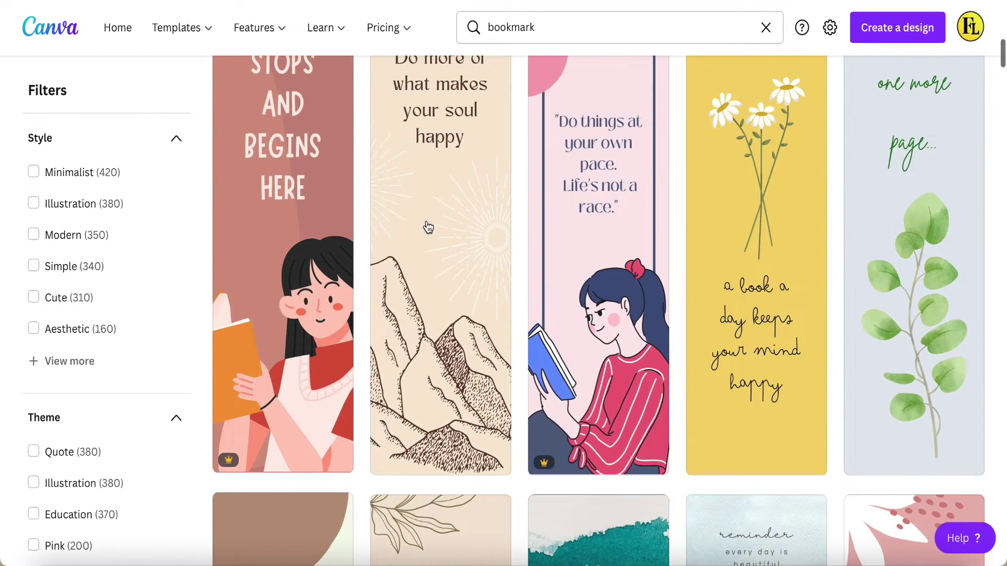
pyautogui.scroll(1, 429, 228)
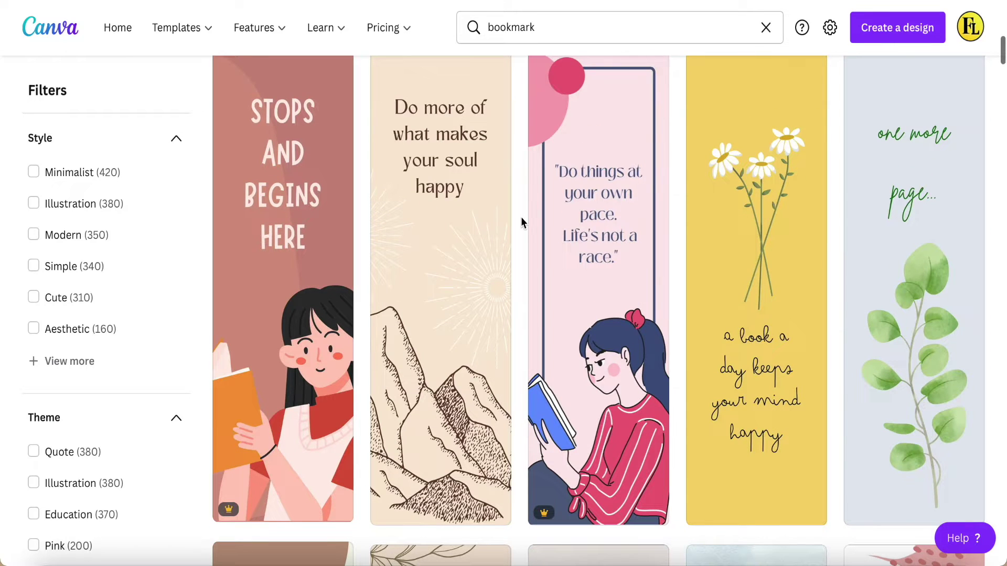
pyautogui.scroll(-3, 789, 300)
pyautogui.scroll(-3, 789, 299)
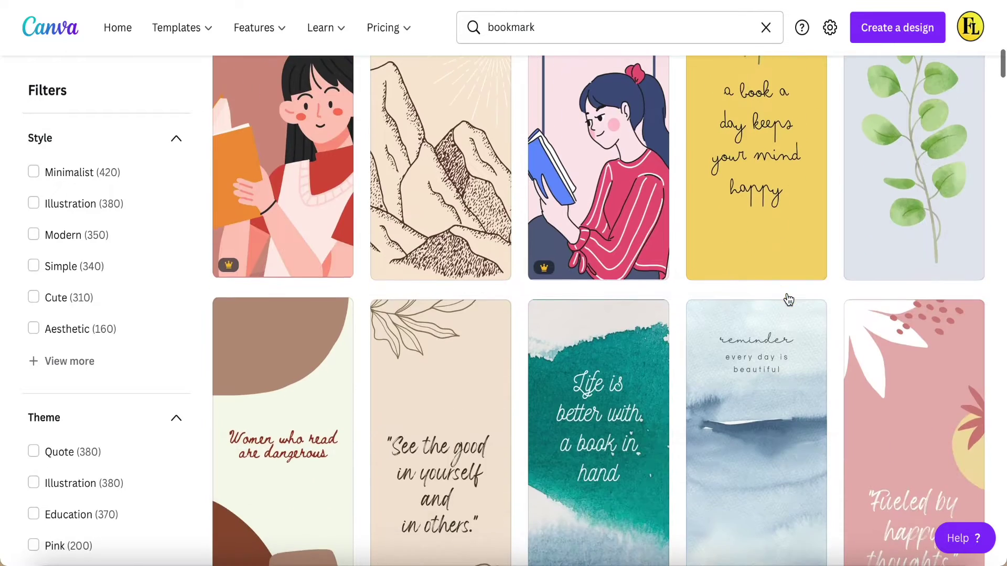
pyautogui.scroll(-2, 788, 299)
pyautogui.scroll(-2, 790, 300)
pyautogui.scroll(5, 789, 300)
pyautogui.scroll(8, 790, 299)
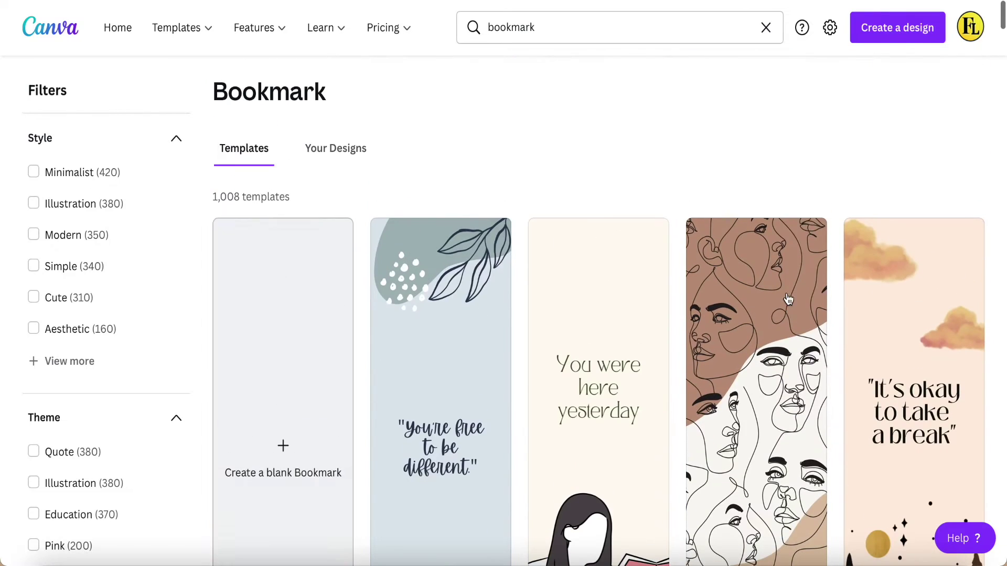
pyautogui.scroll(-1, 276, 407)
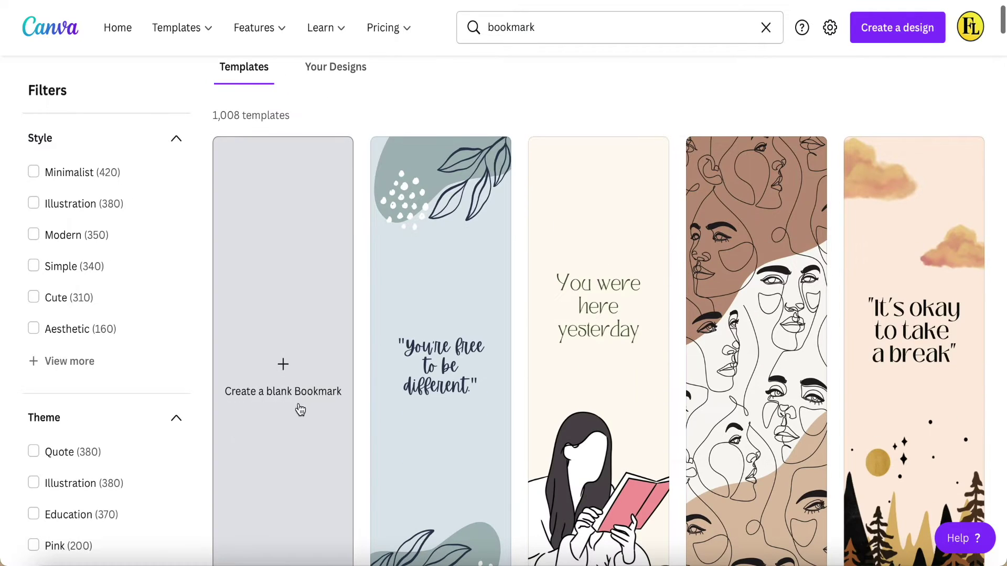
pyautogui.scroll(-1, 300, 410)
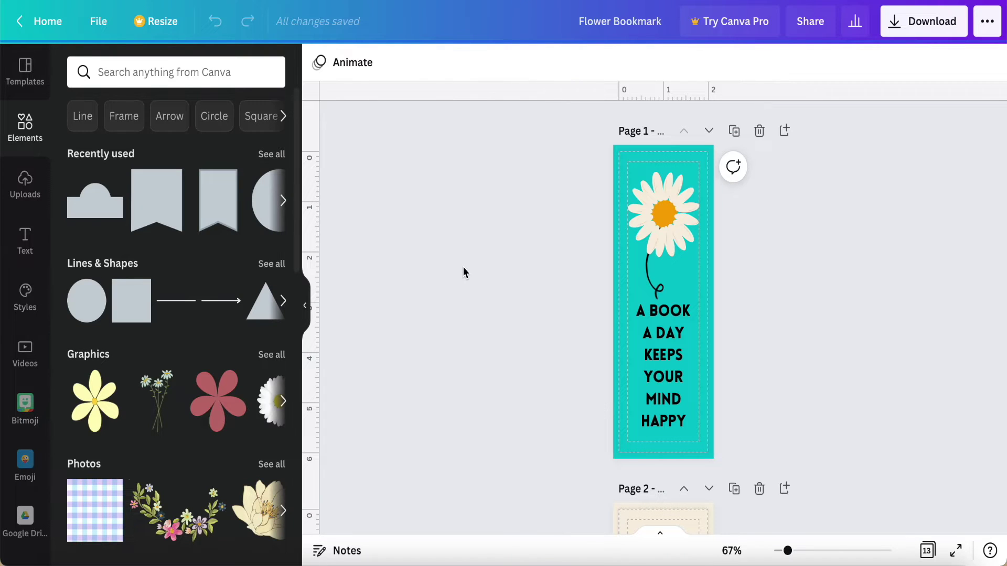
pyautogui.scroll(-5, 522, 276)
pyautogui.scroll(2, 522, 276)
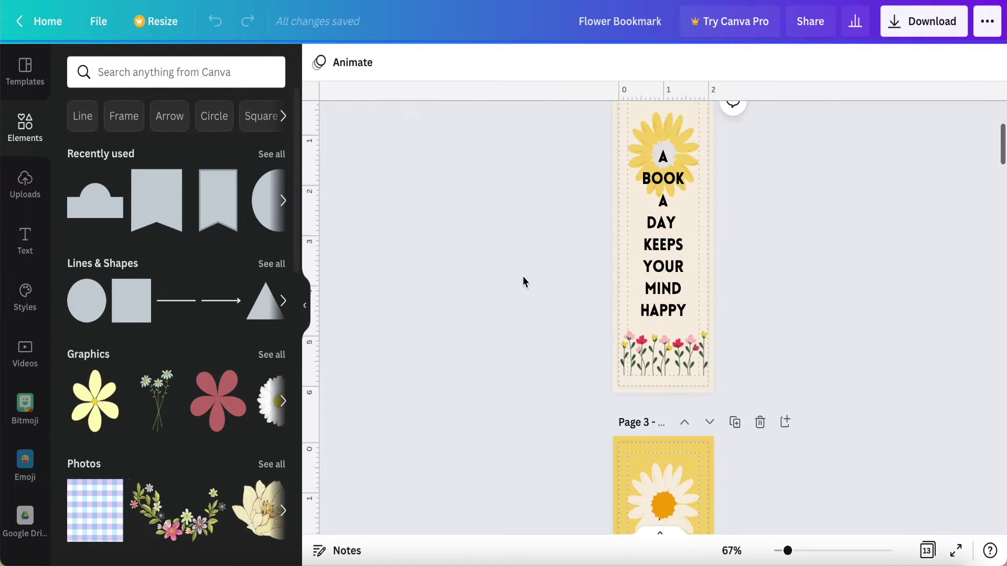
pyautogui.scroll(-3, 522, 276)
pyautogui.scroll(-1, 522, 276)
pyautogui.scroll(-1, 523, 276)
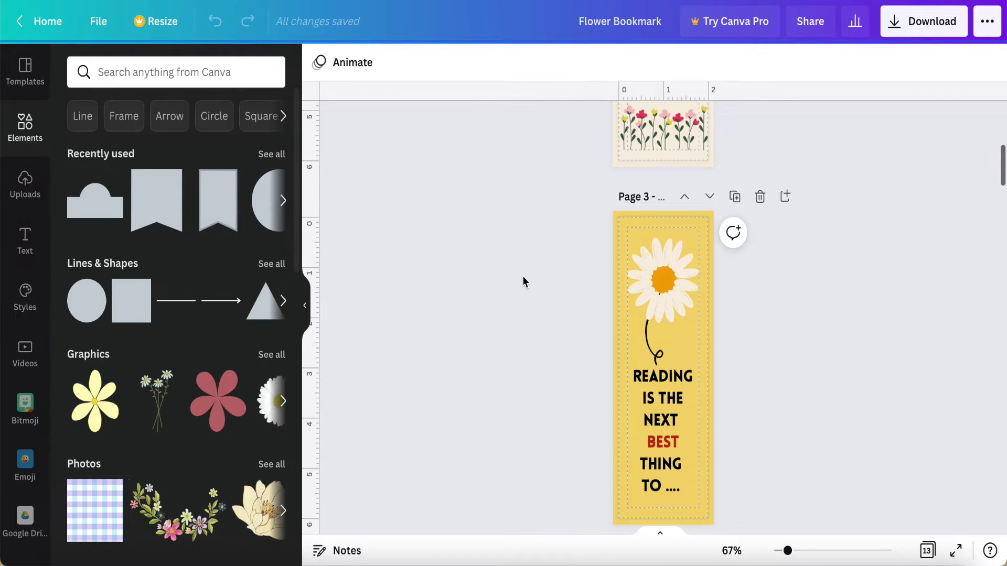
pyautogui.scroll(-2, 522, 276)
pyautogui.scroll(-2, 522, 276)
pyautogui.scroll(-2, 522, 276)
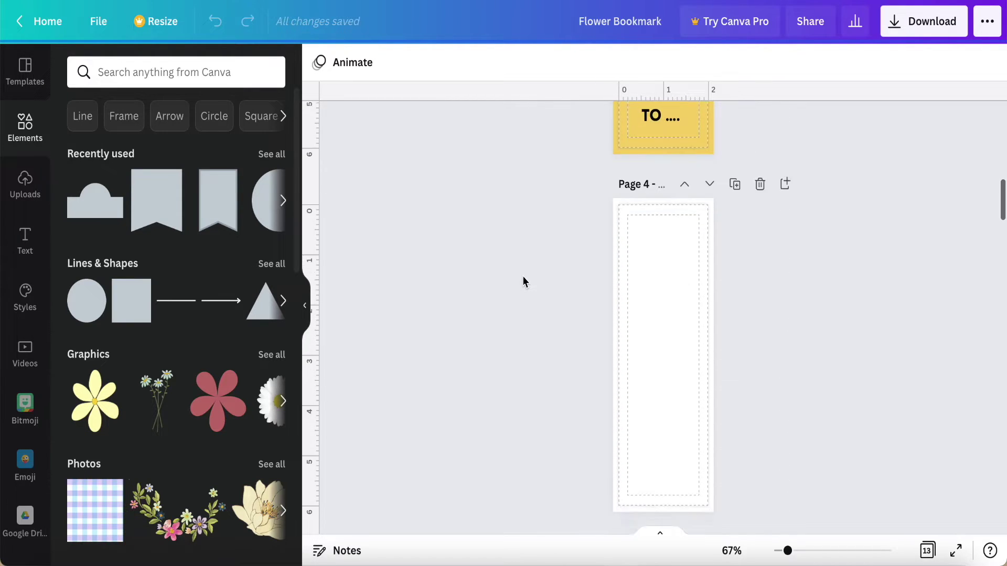
pyautogui.scroll(-1, 522, 276)
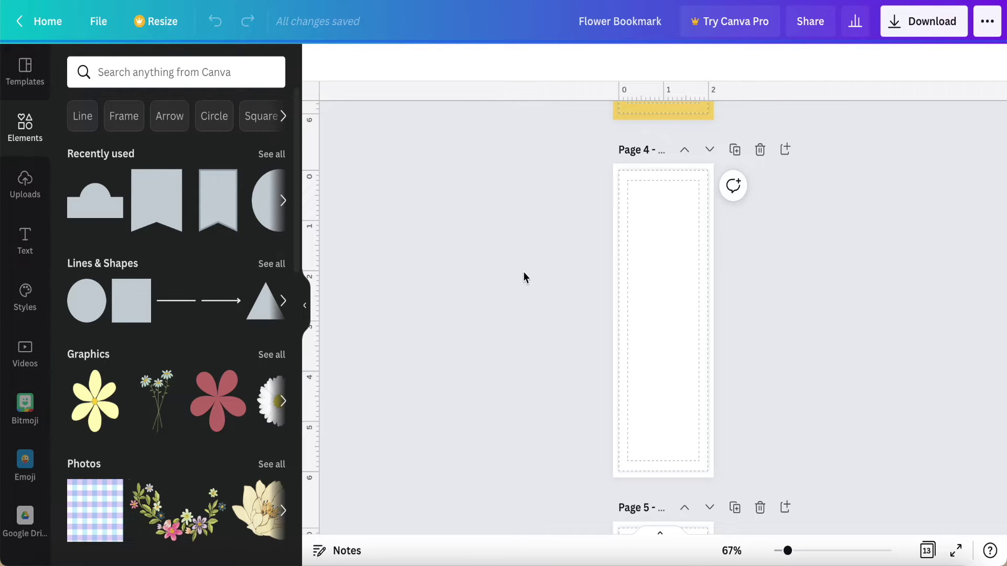
# Select blank Page 4 of the Flower Bookmark and add a plain square shape
pyautogui.click(638, 235)
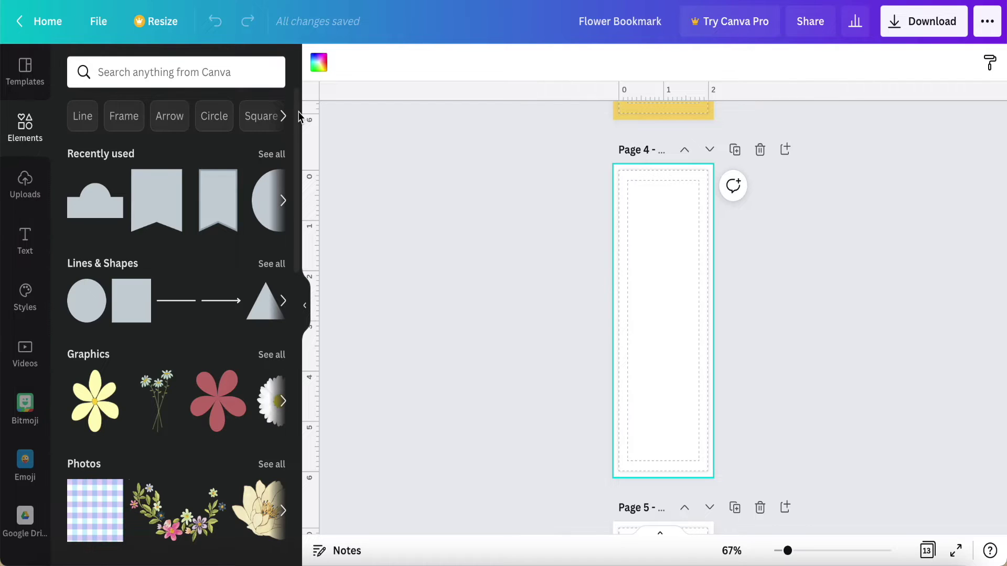
pyautogui.moveTo(130, 301)
pyautogui.click(128, 307)
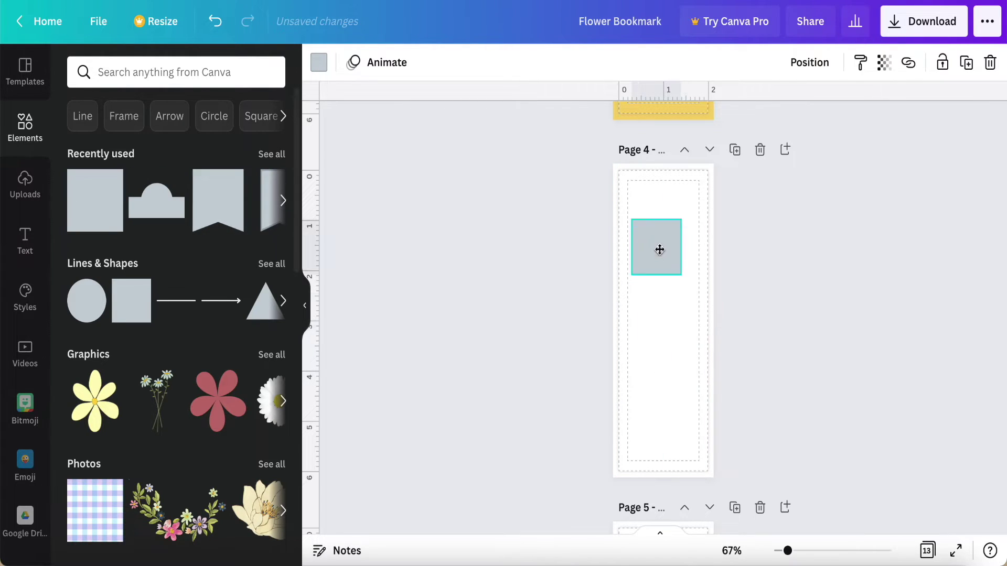
# Move and stretch the grey square so it covers page 4 edge to edge
pyautogui.moveTo(668, 327)
pyautogui.mouseDown()
pyautogui.moveTo(643, 197)
pyautogui.moveTo(727, 260)
pyautogui.mouseUp()
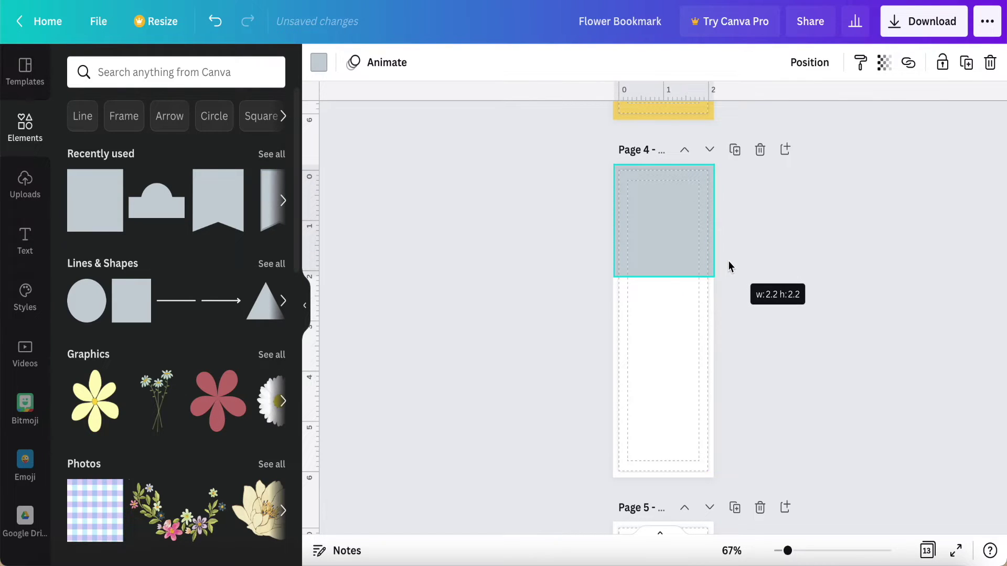
pyautogui.moveTo(663, 277); pyautogui.dragTo(664, 485)
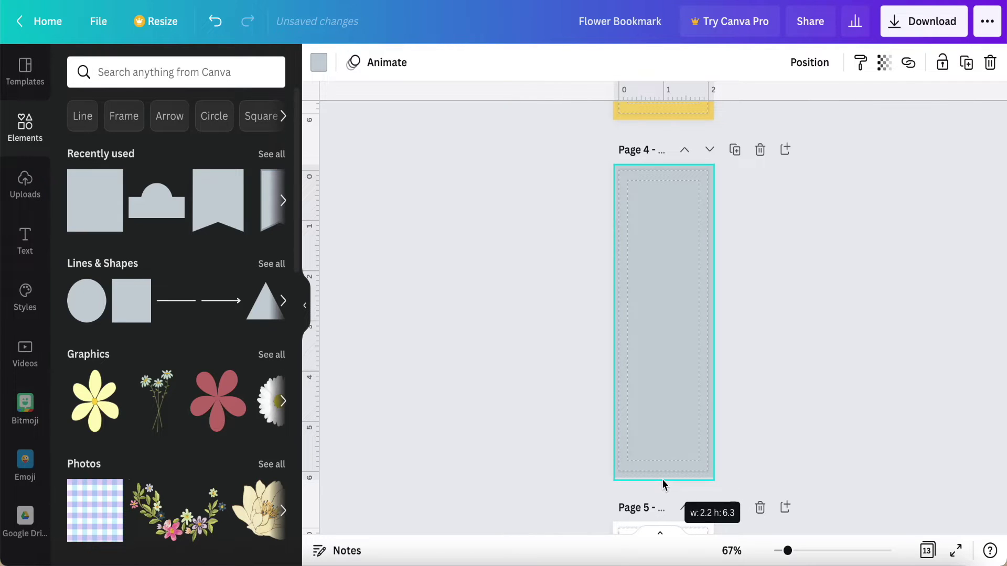
pyautogui.click(740, 339)
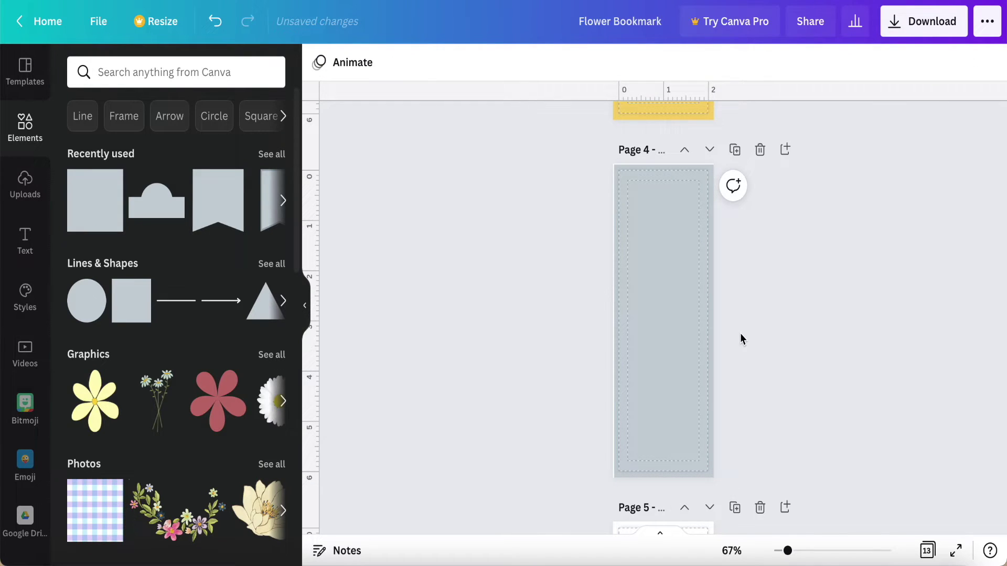
pyautogui.click(673, 301)
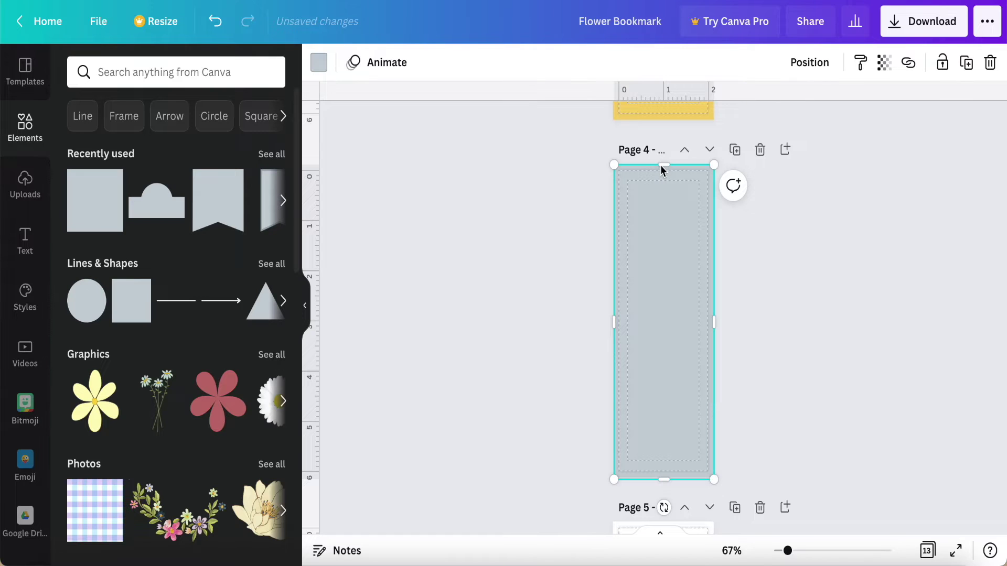
pyautogui.moveTo(660, 167); pyautogui.dragTo(660, 167)
pyautogui.moveTo(612, 320); pyautogui.dragTo(611, 321)
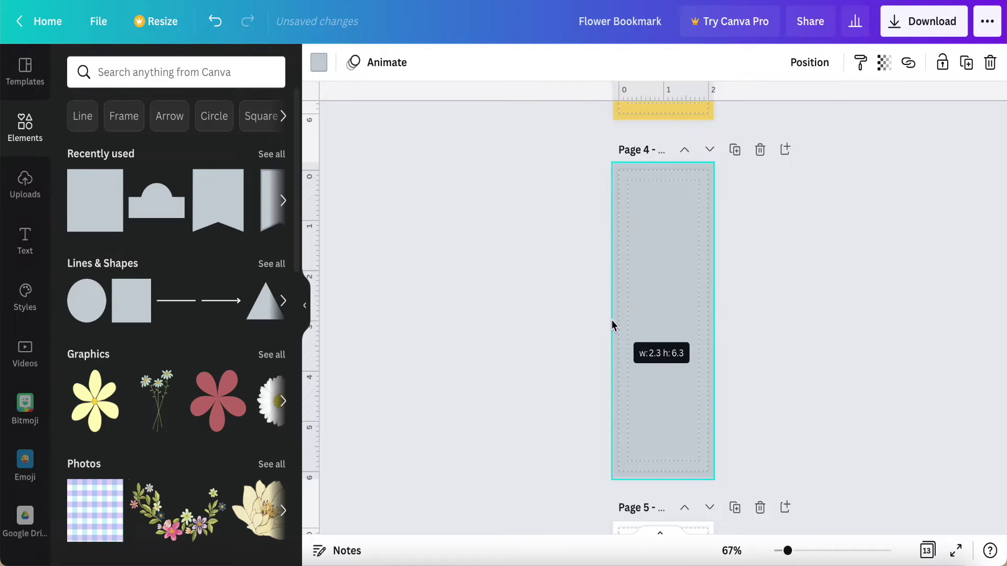
pyautogui.click(570, 328)
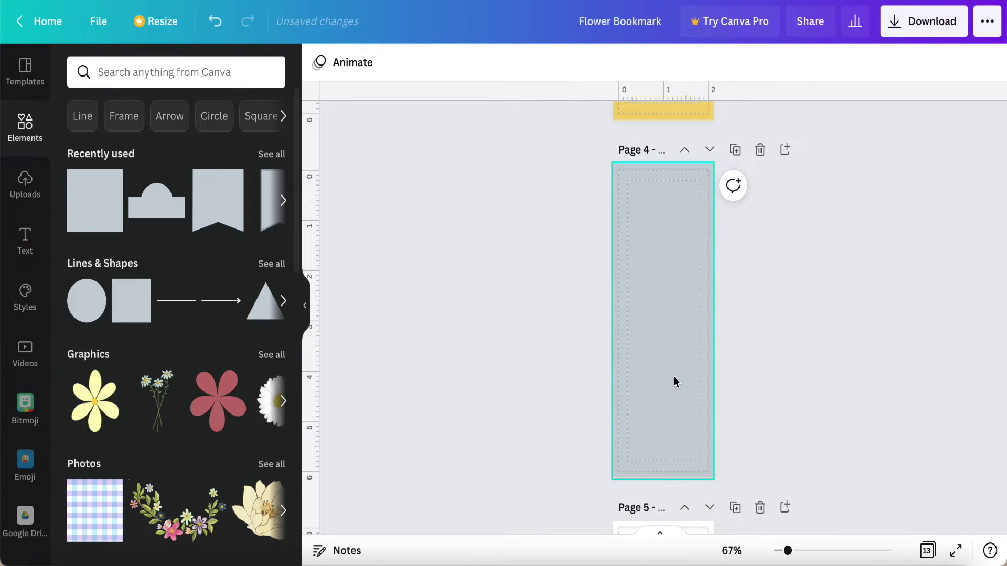
pyautogui.click(646, 270)
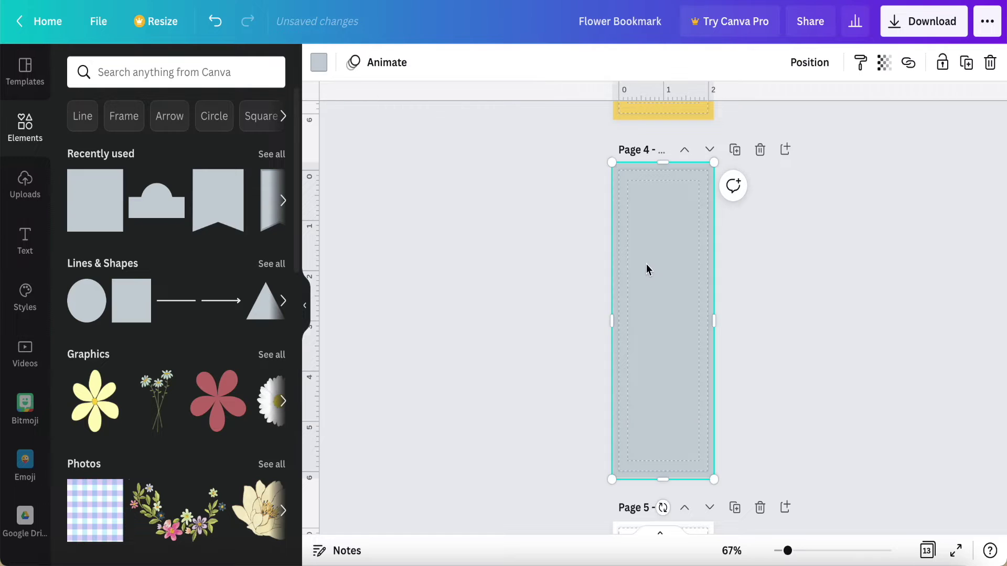
# Fill the full-page rectangle on page 4 with teal
pyautogui.click(318, 63)
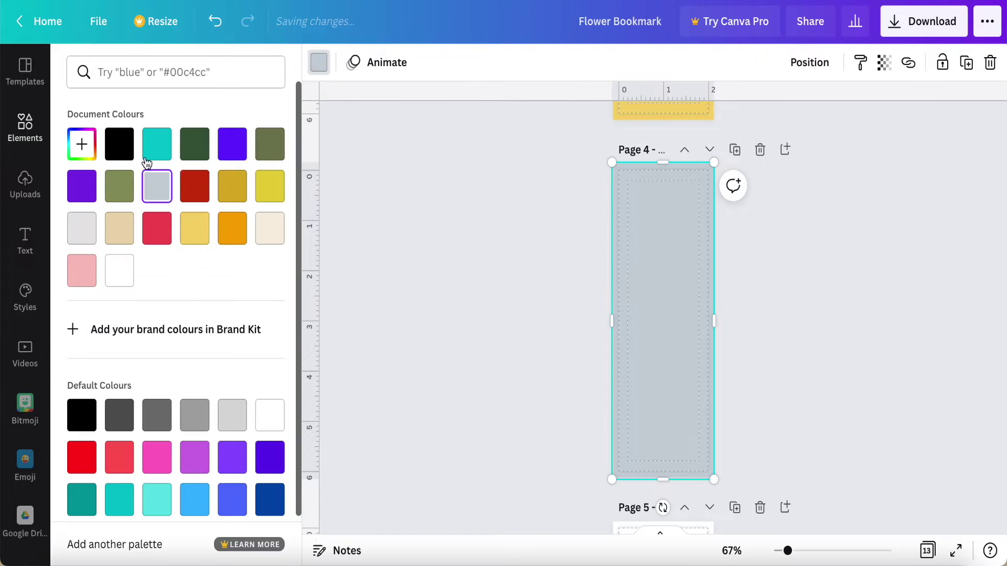
pyautogui.click(157, 143)
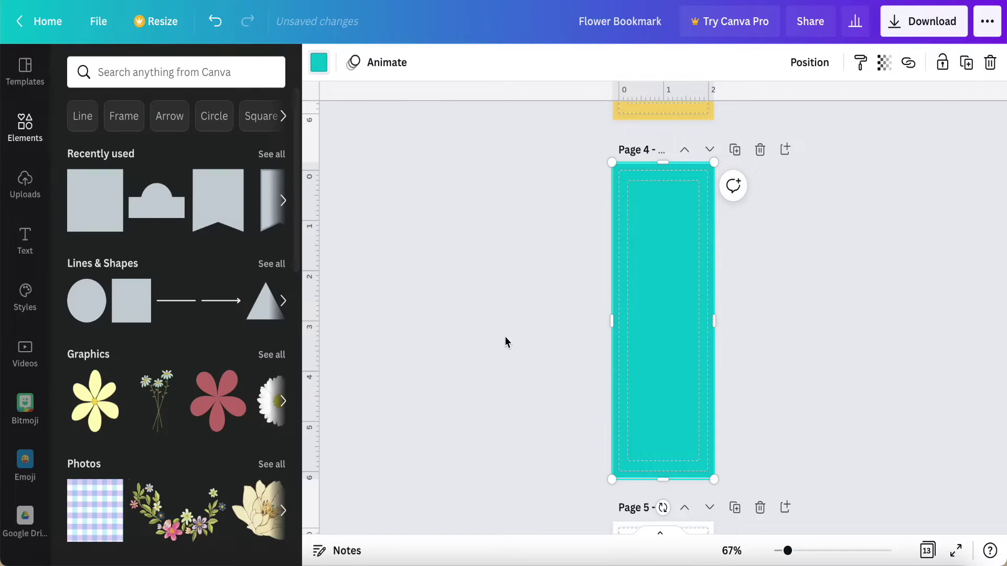
pyautogui.click(507, 341)
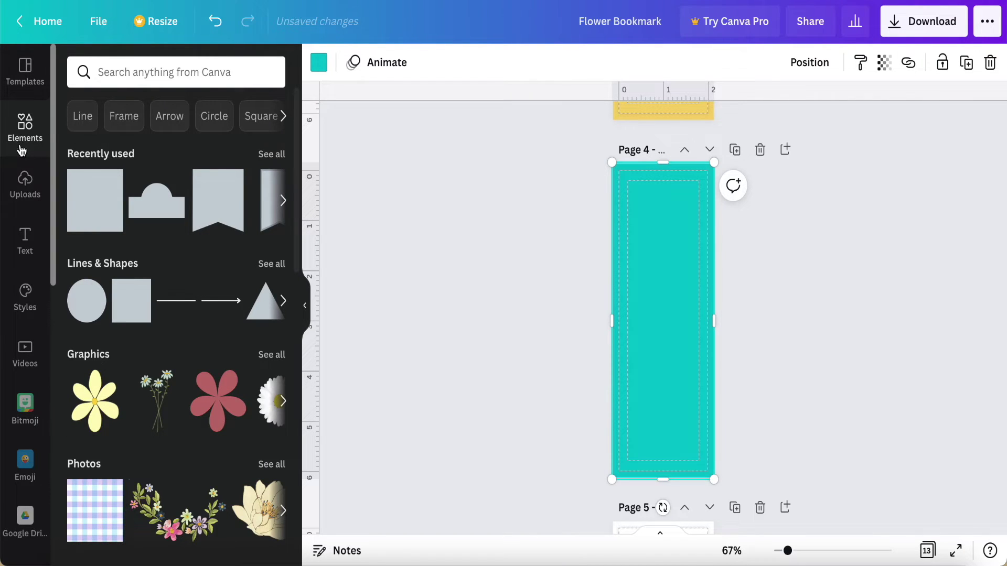
# Search the Elements library for 'flowers'
pyautogui.click(124, 75)
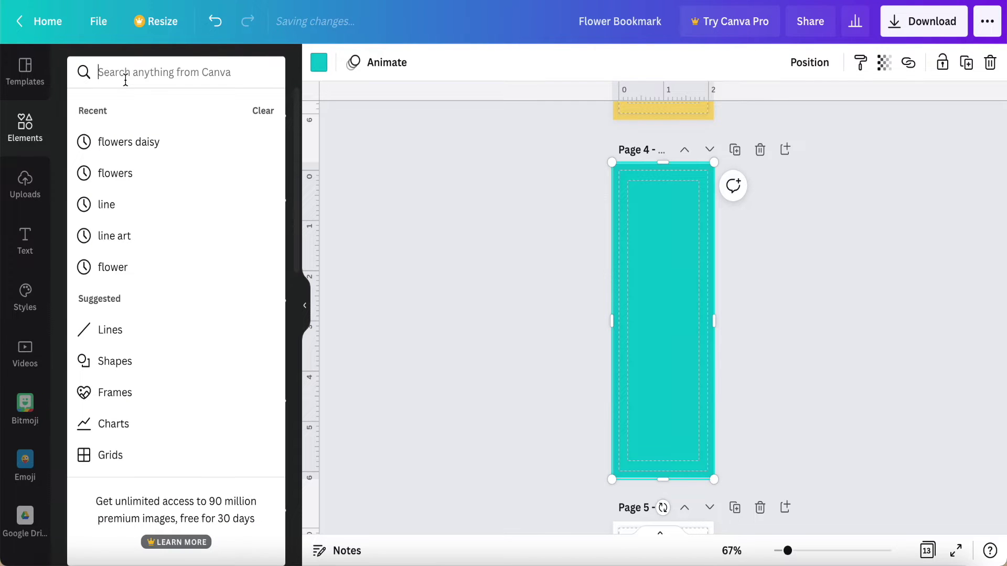
pyautogui.click(126, 173)
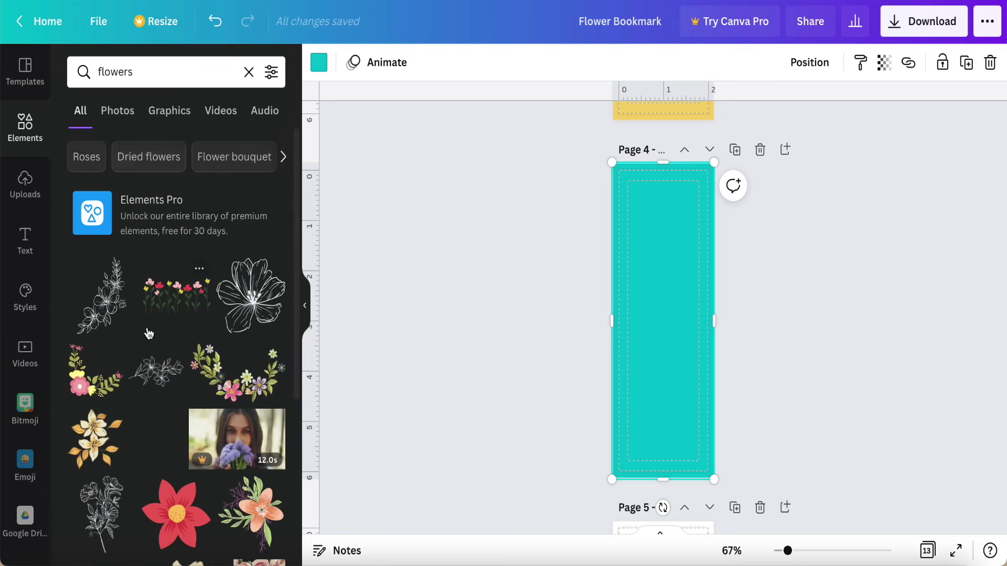
pyautogui.scroll(-2, 177, 375)
pyautogui.scroll(-2, 177, 374)
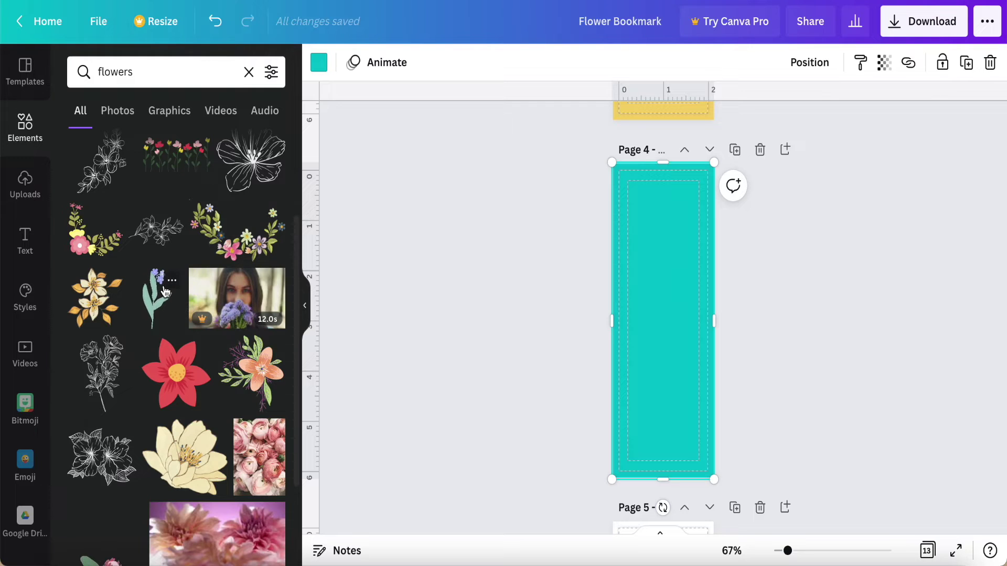
pyautogui.scroll(1, 172, 232)
pyautogui.moveTo(176, 181)
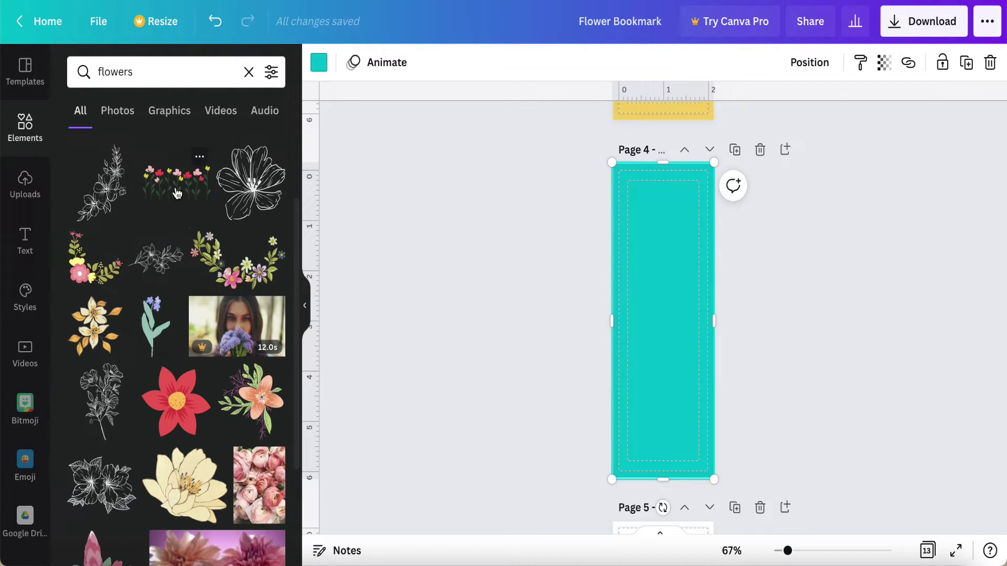
pyautogui.scroll(-3, 180, 314)
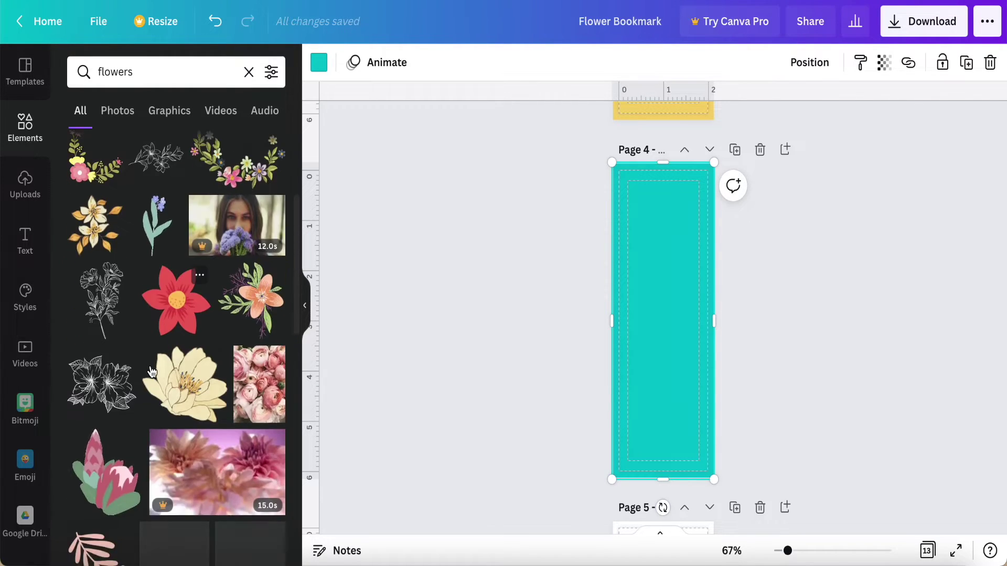
pyautogui.scroll(-4, 179, 412)
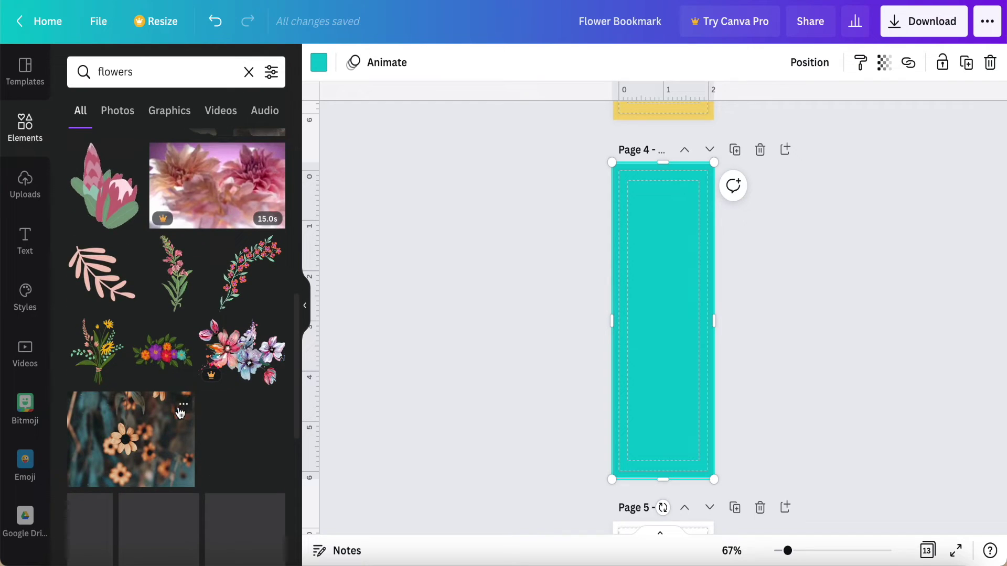
pyautogui.scroll(-3, 191, 358)
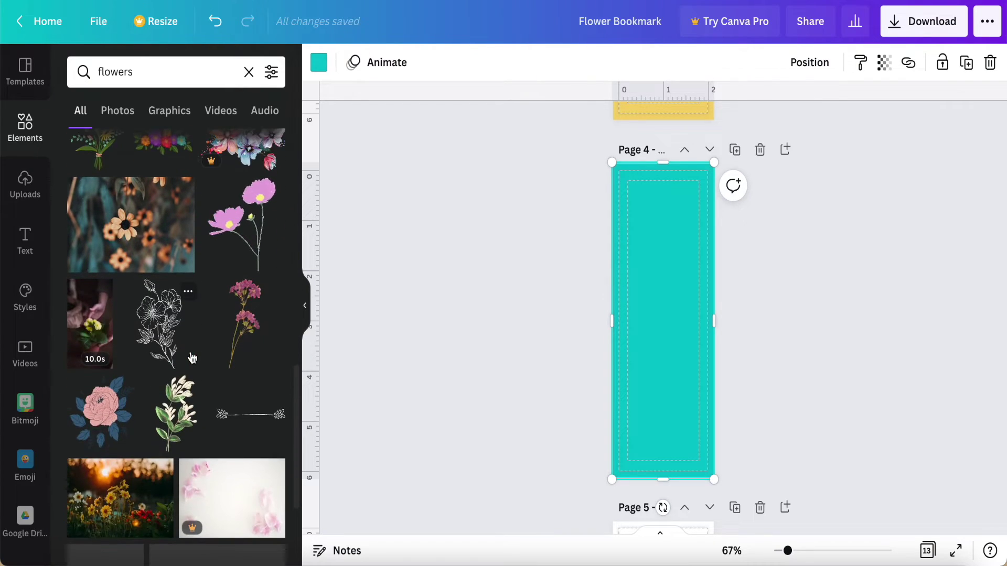
pyautogui.scroll(-2, 173, 378)
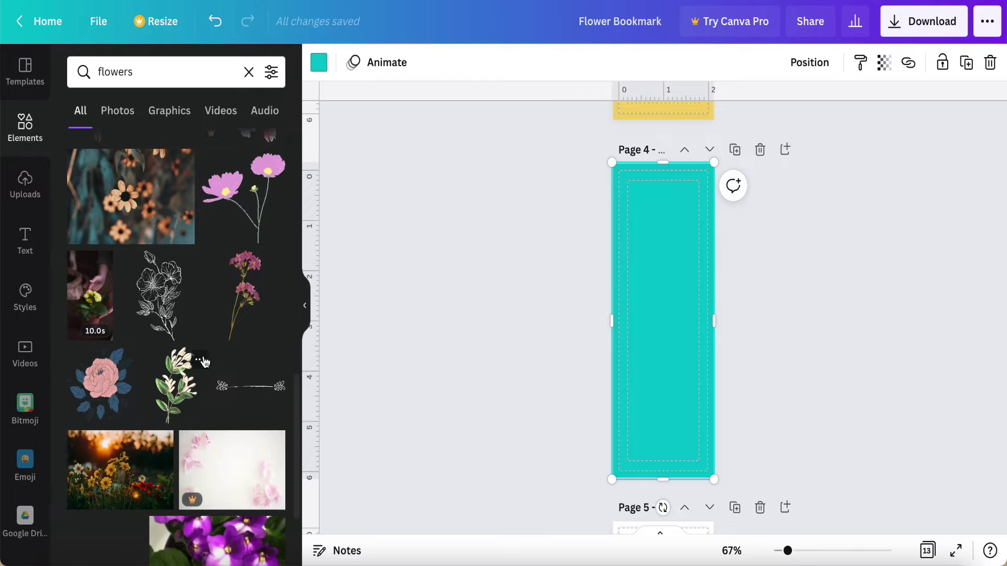
# Add the pink flower sprig to page 4, enlarge it and centre it along the bookmark
pyautogui.click(246, 294)
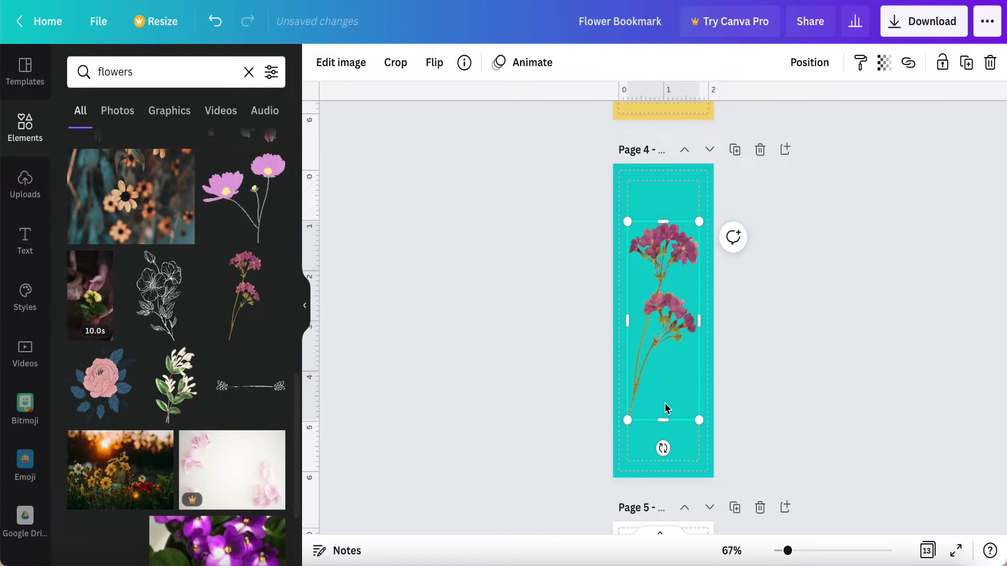
pyautogui.moveTo(667, 393); pyautogui.dragTo(667, 378)
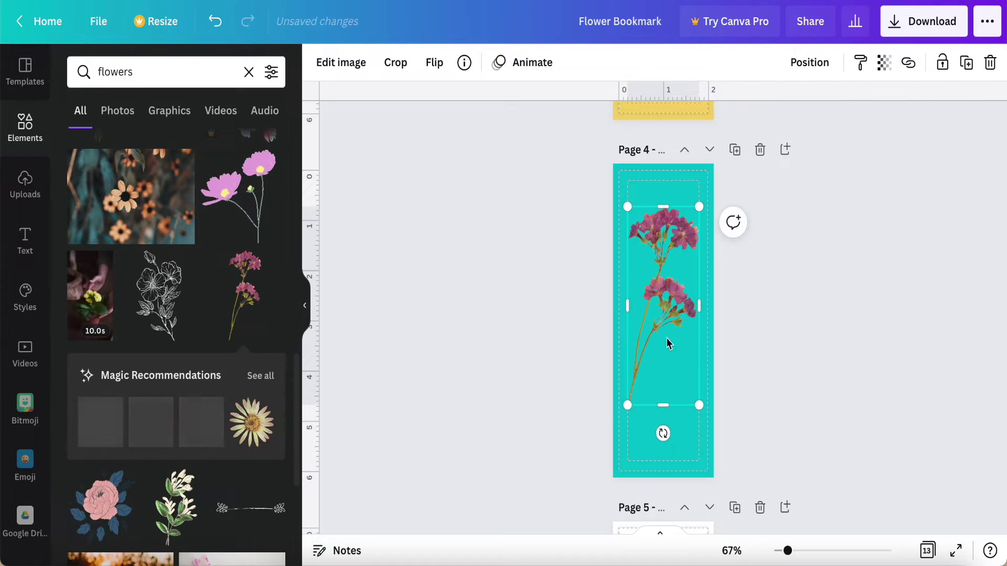
pyautogui.moveTo(627, 209); pyautogui.dragTo(594, 188)
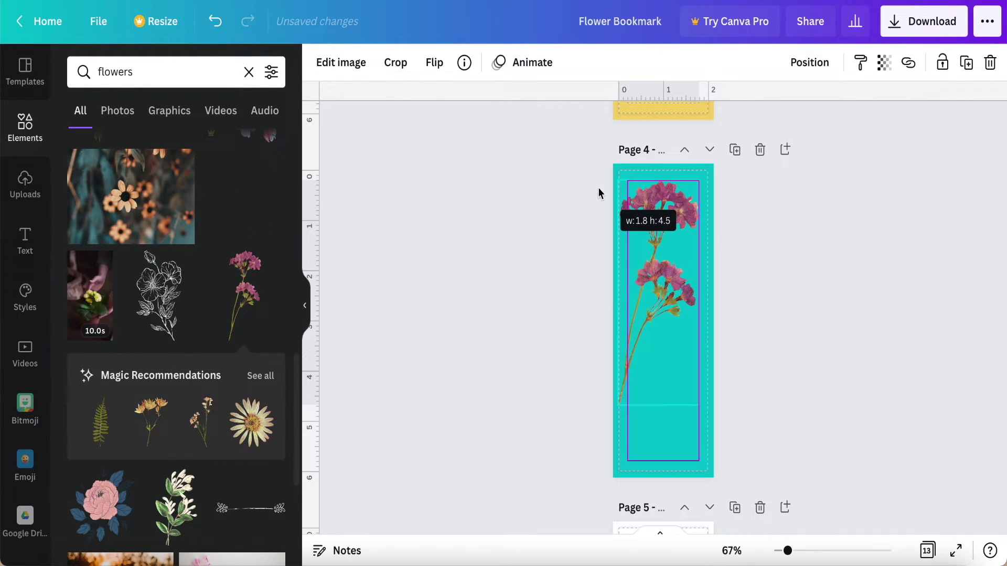
pyautogui.moveTo(594, 188); pyautogui.dragTo(595, 188)
pyautogui.moveTo(699, 407); pyautogui.dragTo(718, 424)
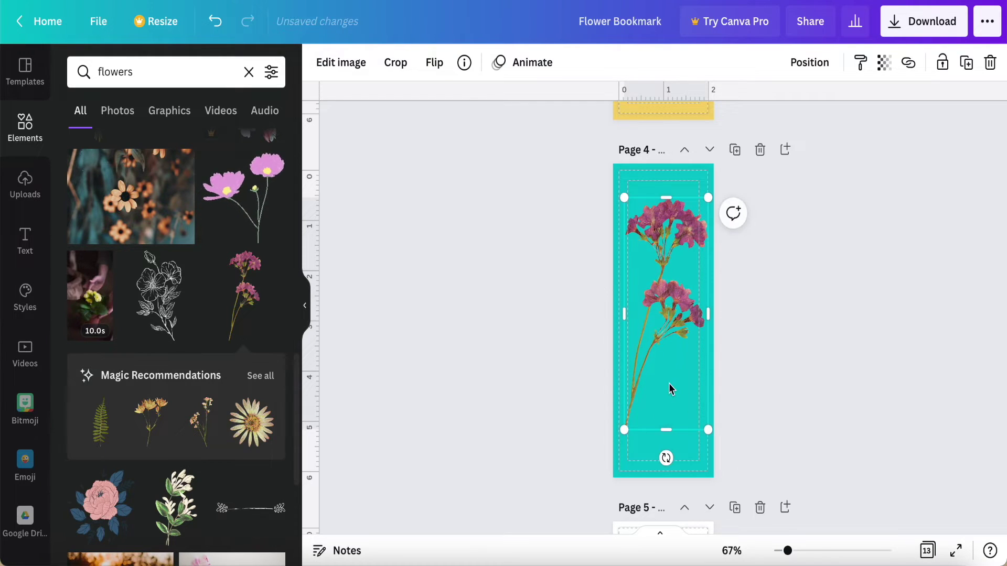
pyautogui.moveTo(668, 383); pyautogui.dragTo(666, 378)
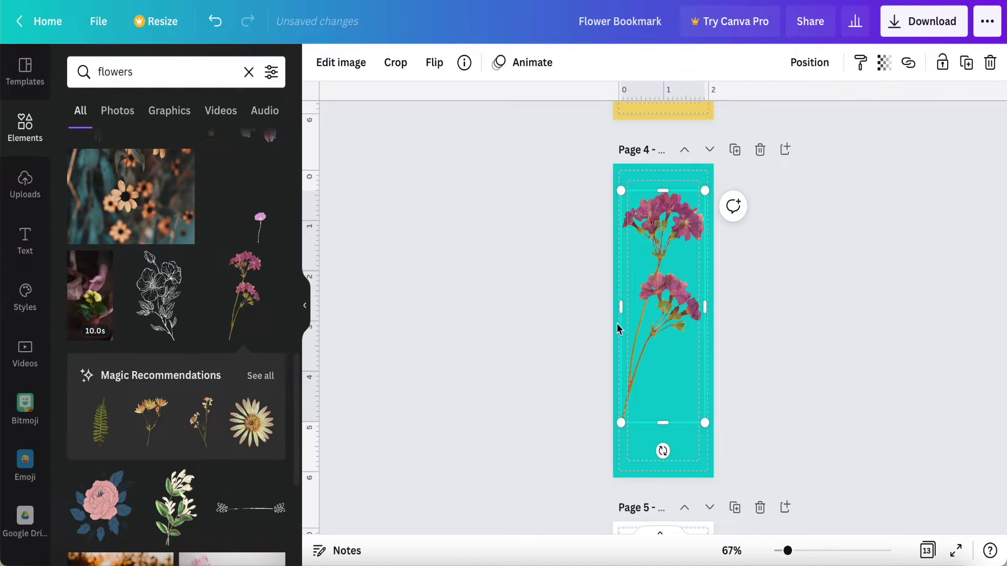
# Change page 4's background colour from teal to cream
pyautogui.click(642, 471)
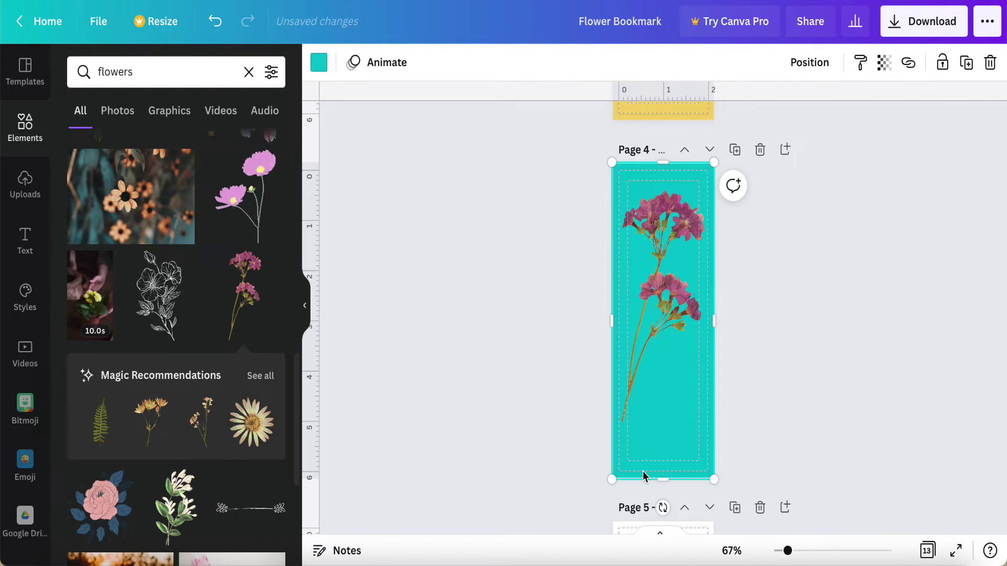
pyautogui.click(318, 62)
pyautogui.scroll(-3, 191, 315)
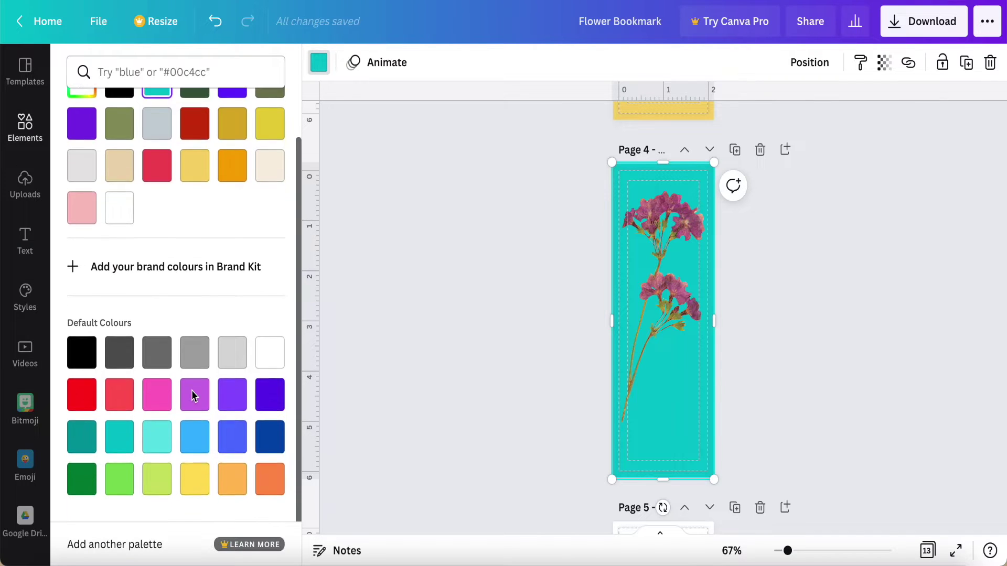
pyautogui.scroll(3, 191, 390)
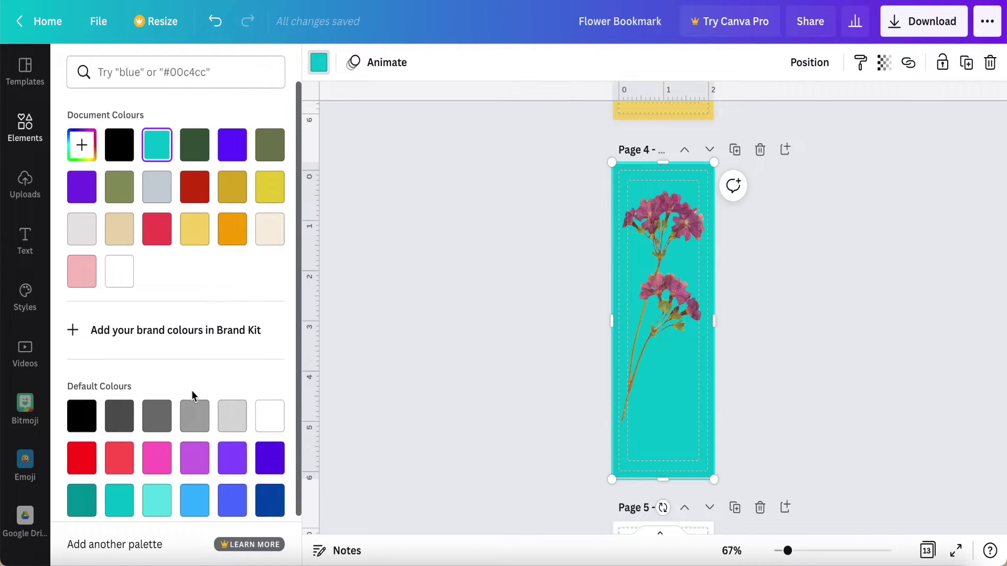
pyautogui.click(233, 229)
pyautogui.click(271, 229)
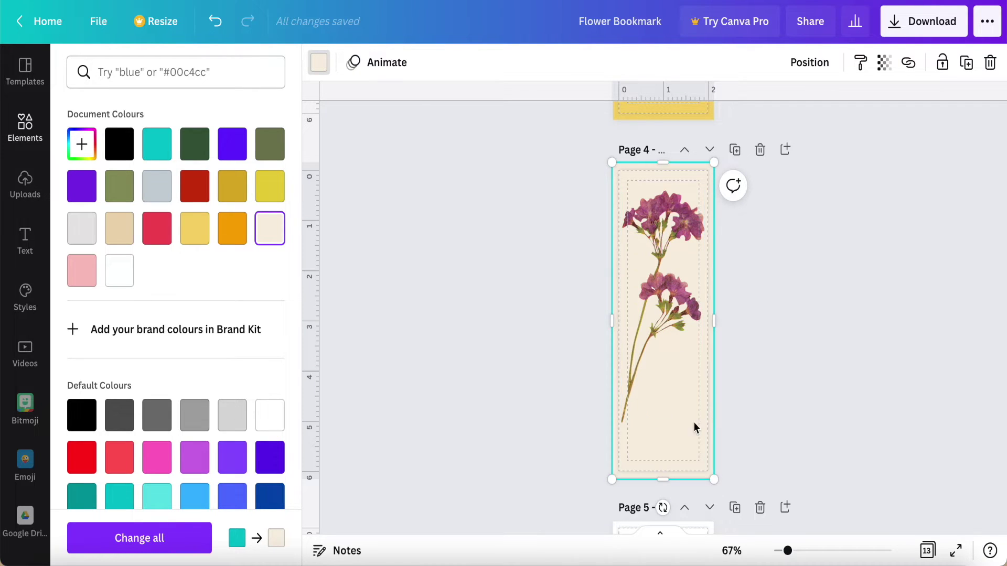
pyautogui.click(24, 240)
# Add a larger League Spartan heading and place it near the bookmark's bottom
pyautogui.click(149, 145)
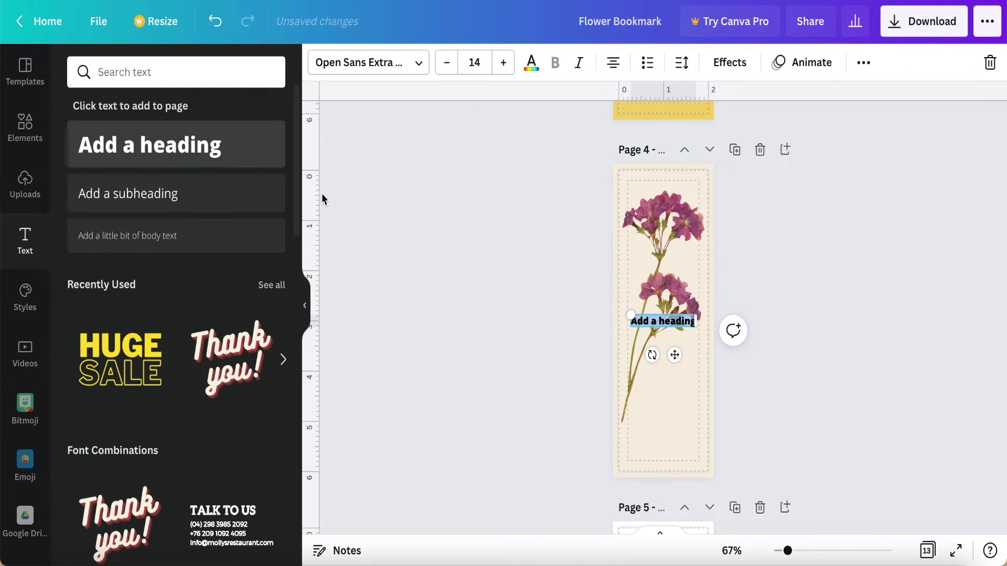
pyautogui.click(418, 62)
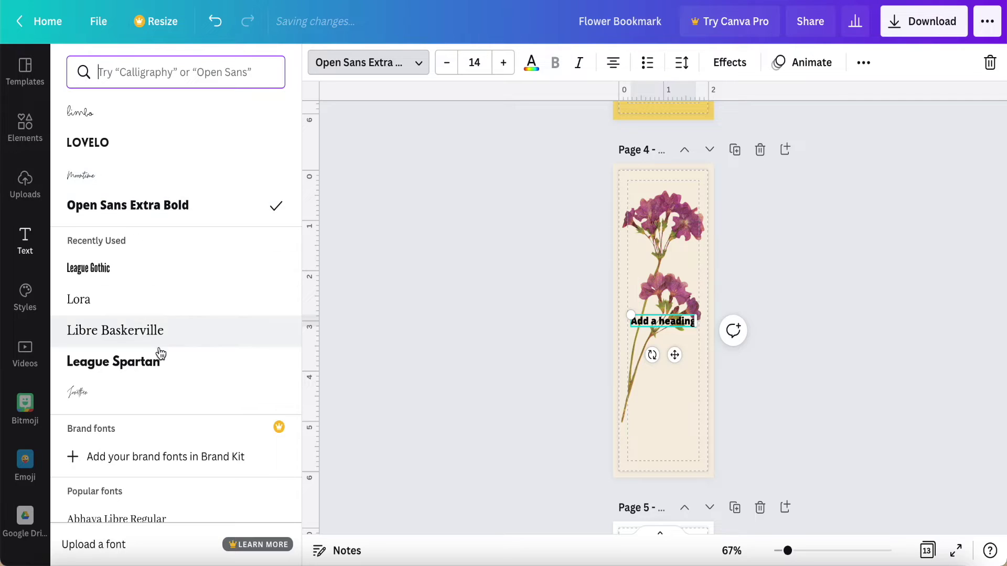
pyautogui.click(162, 369)
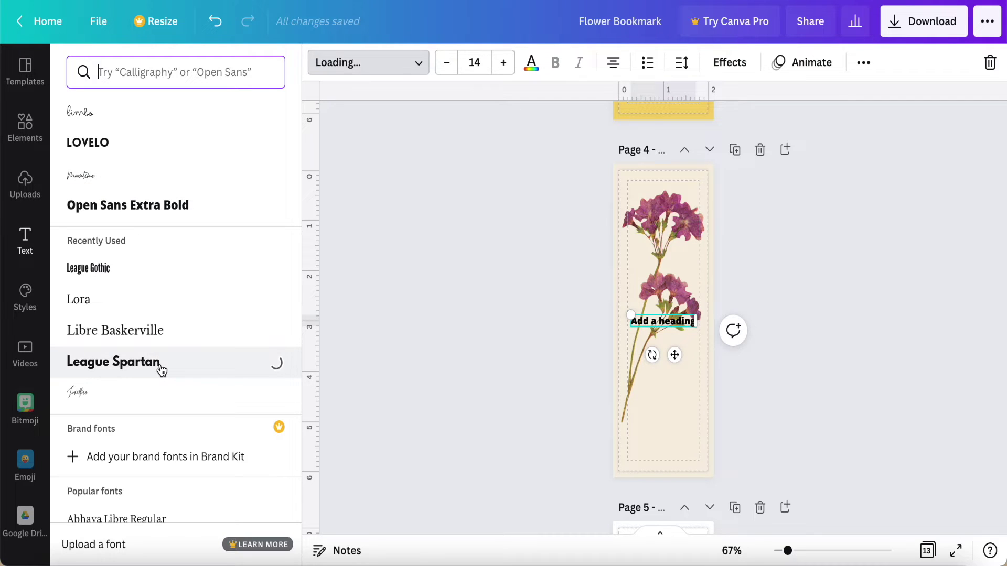
pyautogui.click(504, 62)
pyautogui.click(503, 62)
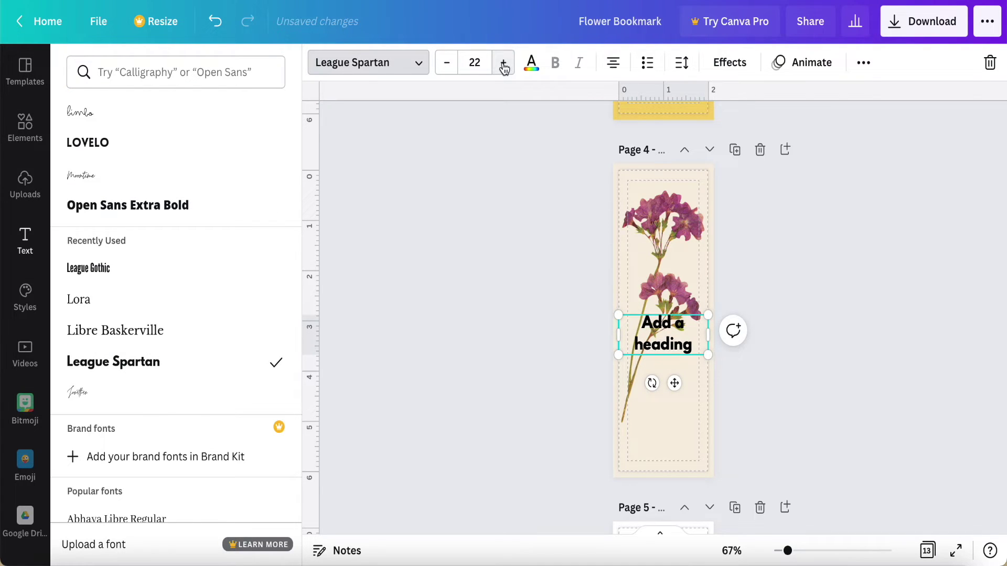
pyautogui.click(504, 62)
pyautogui.click(503, 63)
pyautogui.click(504, 63)
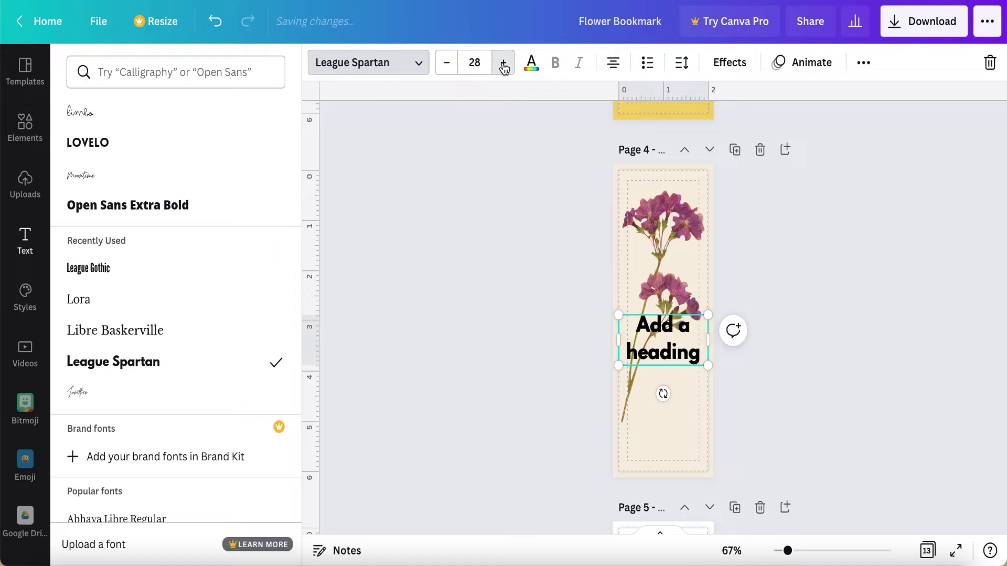
pyautogui.click(503, 64)
pyautogui.click(504, 64)
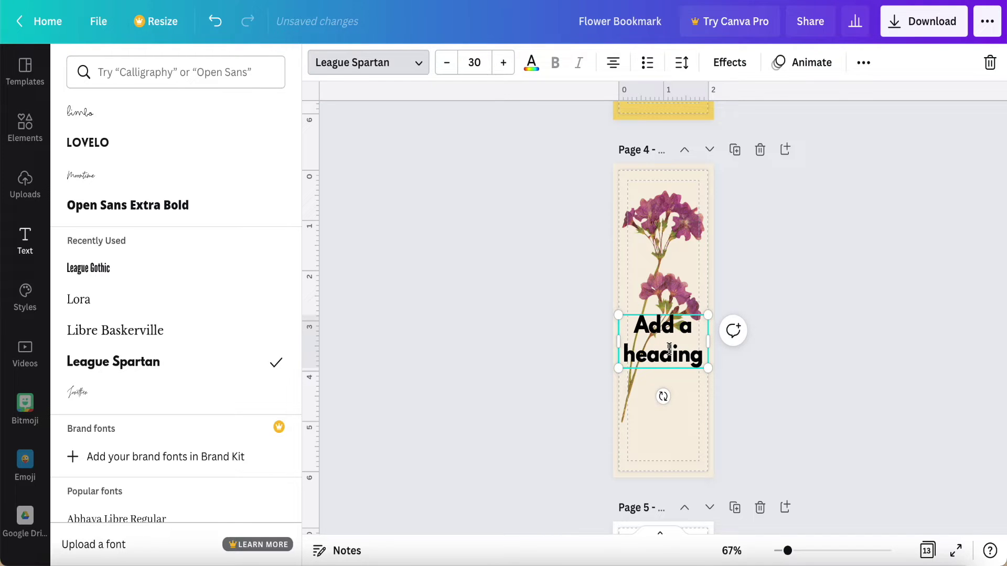
pyautogui.click(676, 422)
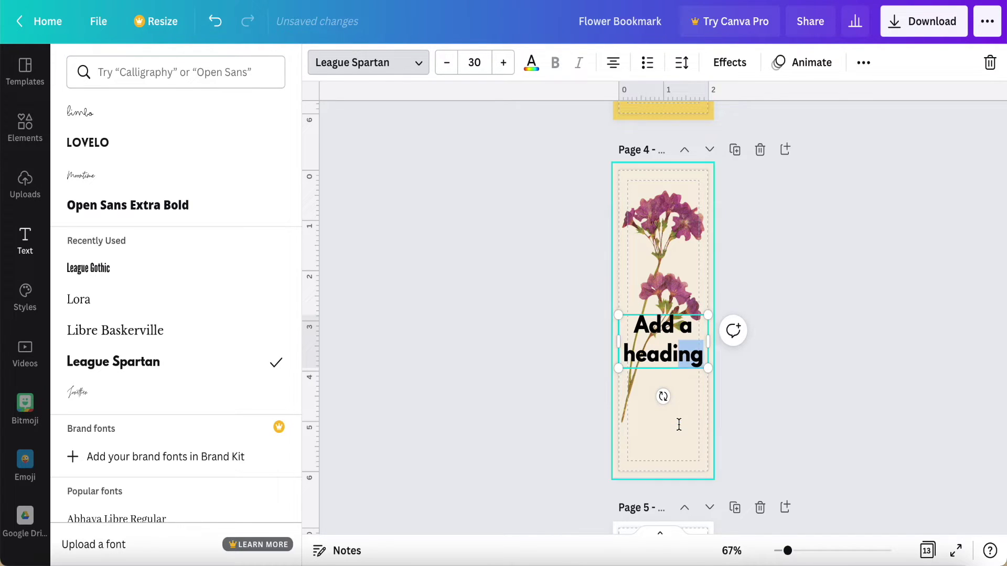
pyautogui.click(749, 428)
pyautogui.click(673, 350)
pyautogui.moveTo(673, 350); pyautogui.dragTo(675, 426)
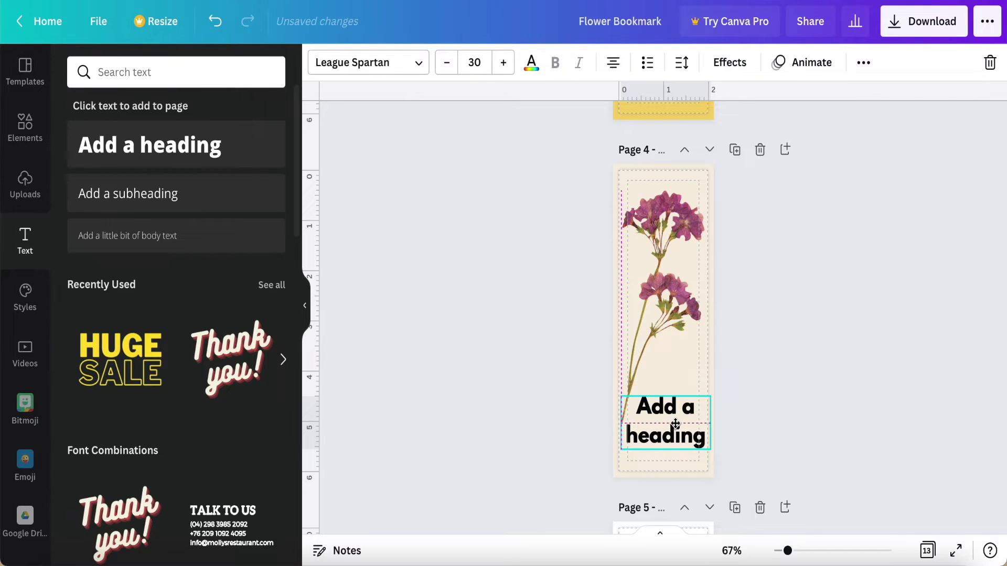
pyautogui.moveTo(675, 425); pyautogui.dragTo(675, 425)
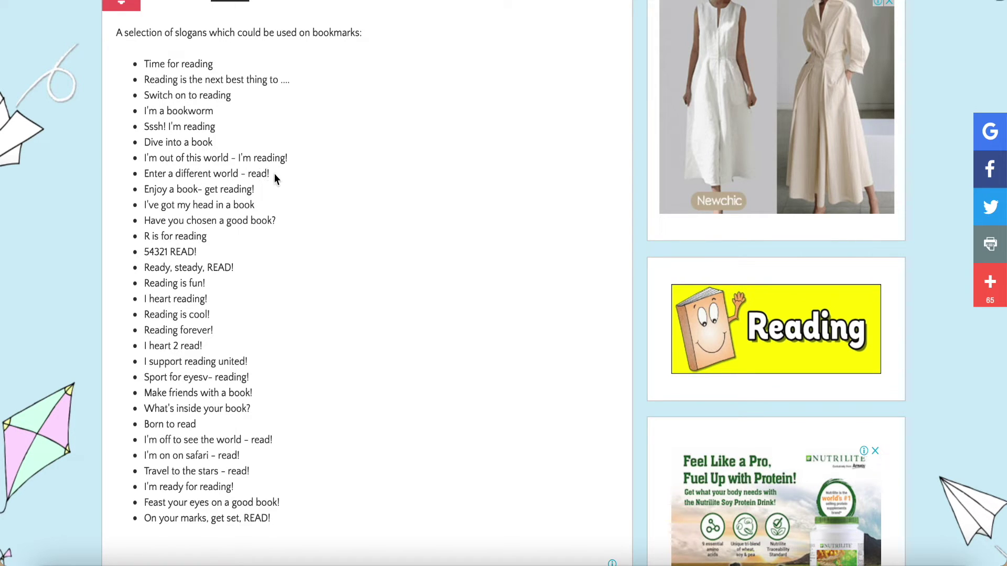
# Copy the slogan 'Enter a different world – read!' from the webpage
pyautogui.moveTo(271, 173); pyautogui.dragTo(147, 176)
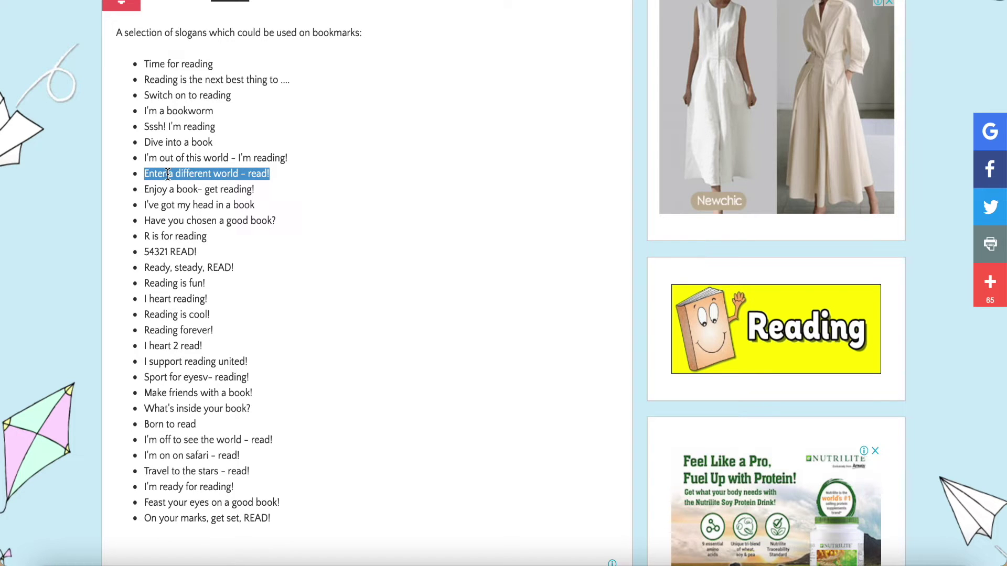
pyautogui.rightClick(168, 174)
pyautogui.click(203, 227)
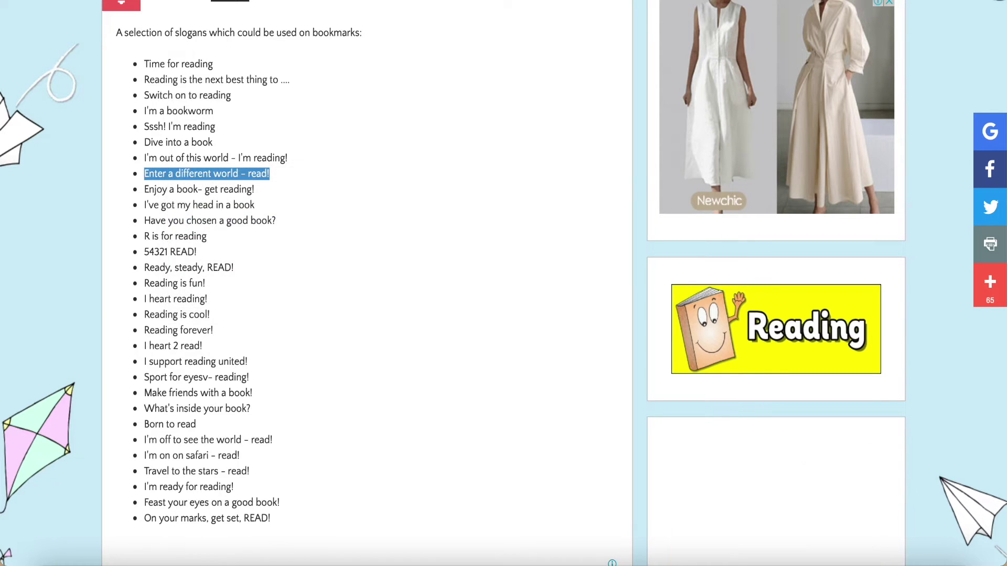
pyautogui.hotkey('alt', 'Tab')
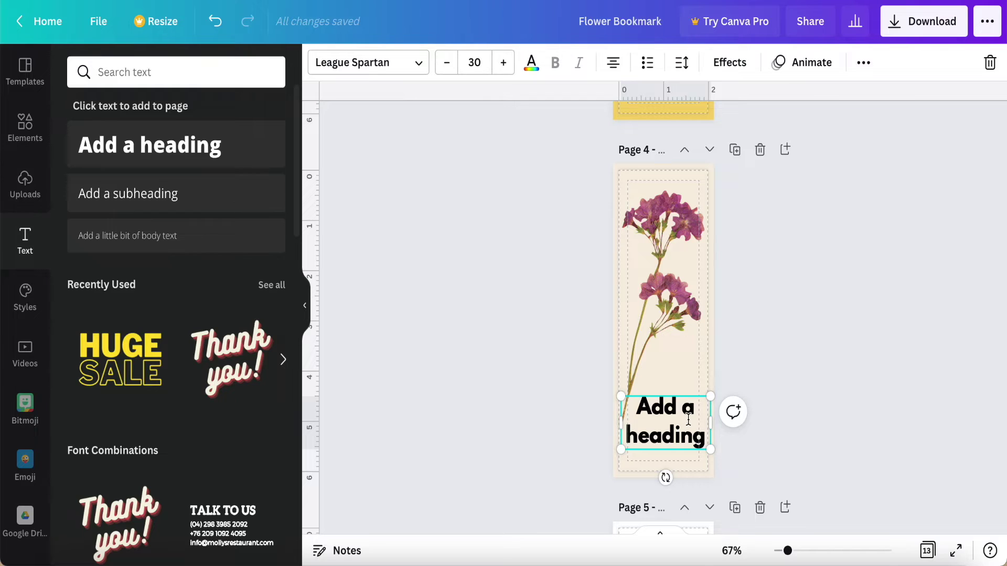
# Replace the heading with 'Enter a different world - read!', remove the bullet, and shrink it
pyautogui.doubleClick(688, 419)
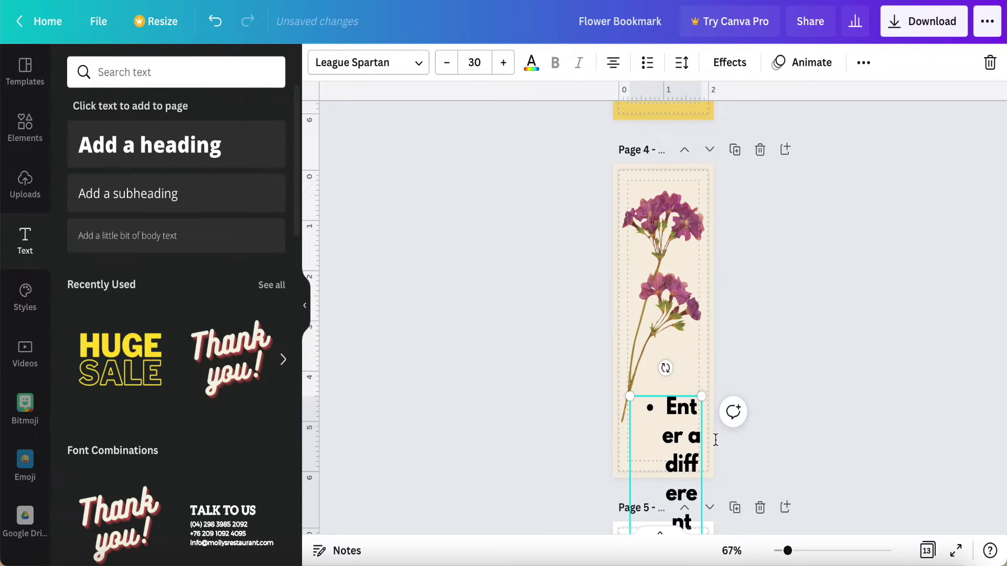
pyautogui.press('BackSpace')
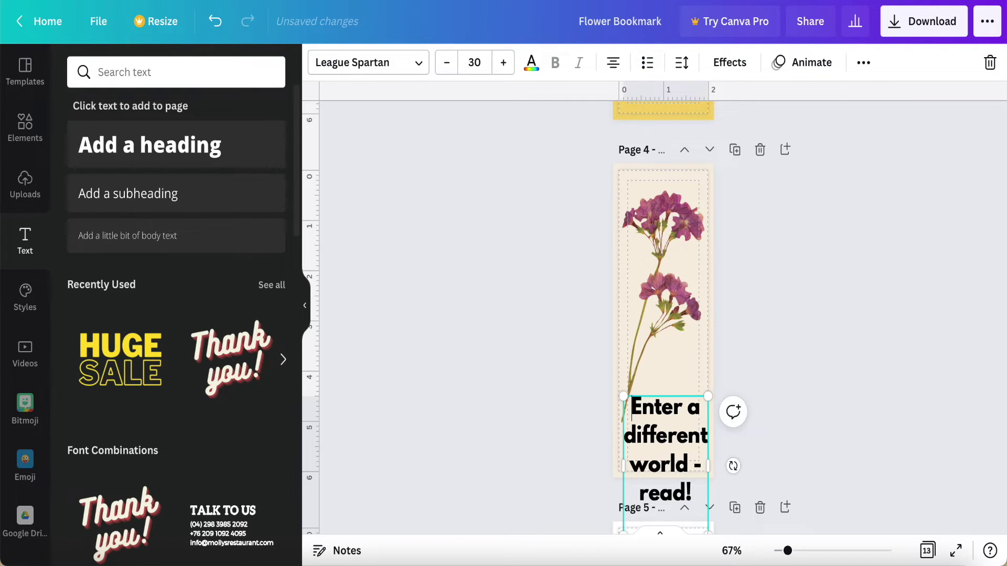
pyautogui.scroll(-3, 674, 395)
pyautogui.scroll(-1, 686, 432)
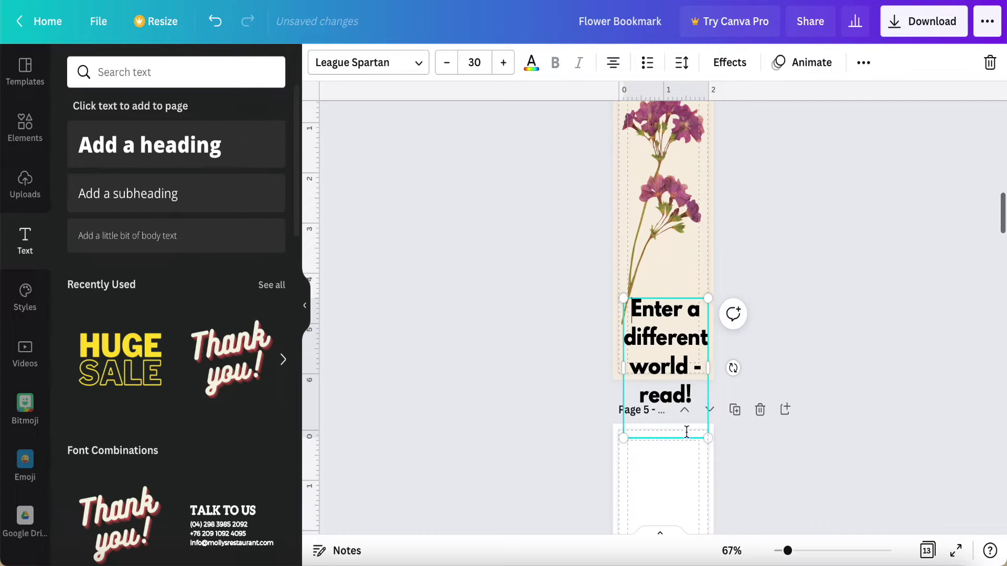
pyautogui.moveTo(708, 442); pyautogui.dragTo(691, 362)
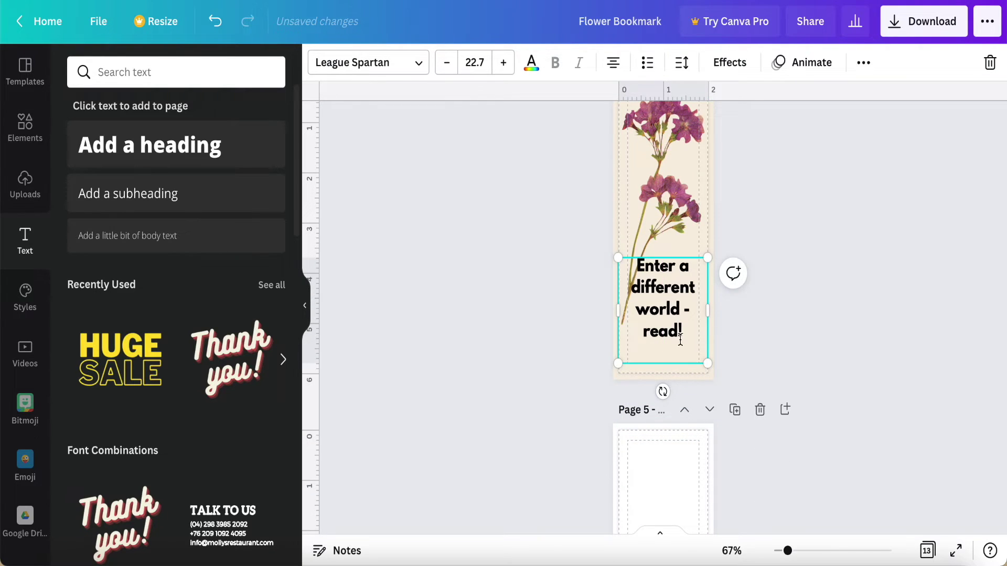
pyautogui.click(782, 340)
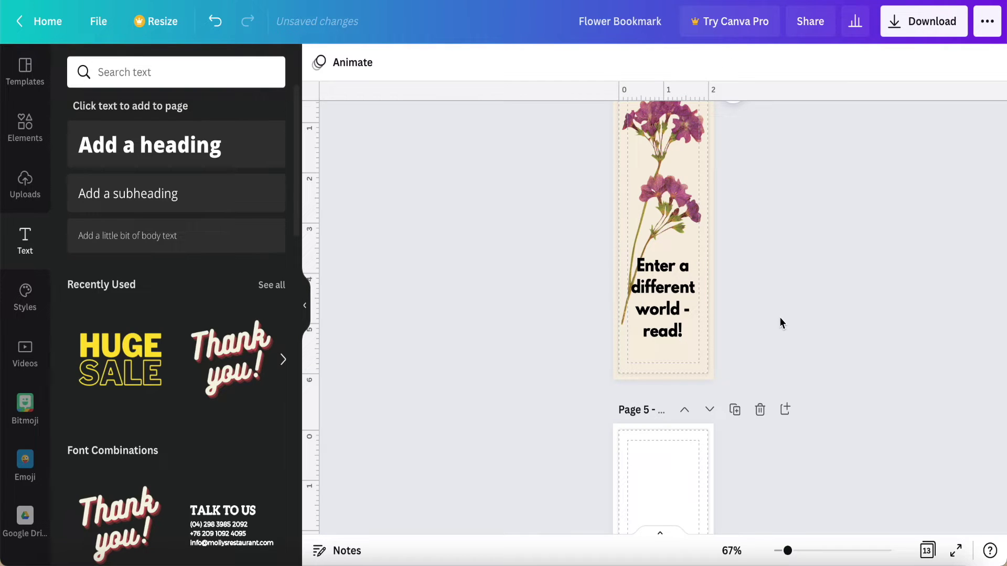
pyautogui.scroll(3, 780, 319)
# Move the flower sprig slightly higher on the bookmark
pyautogui.click(706, 259)
pyautogui.click(673, 244)
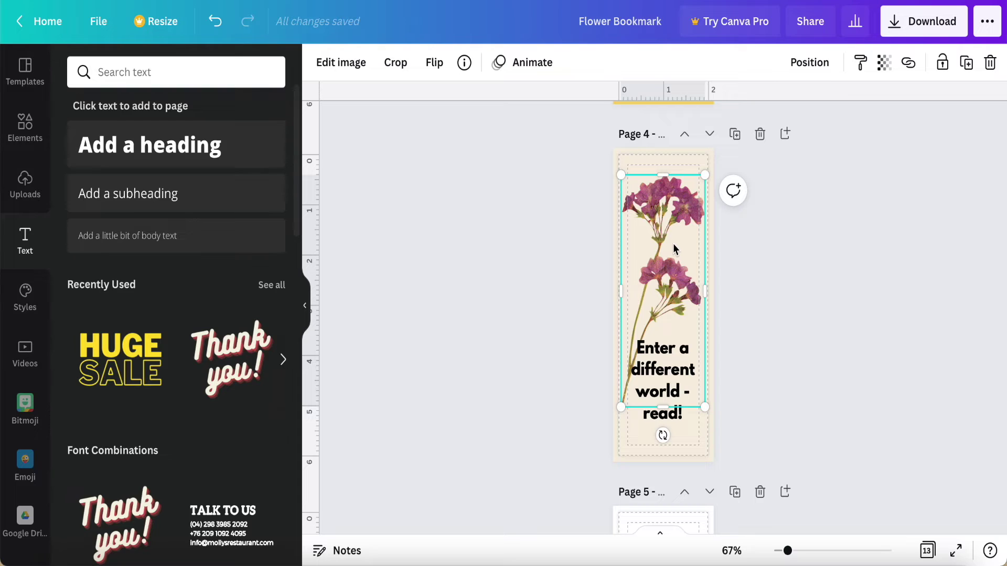
pyautogui.moveTo(673, 243); pyautogui.dragTo(676, 235)
pyautogui.click(796, 335)
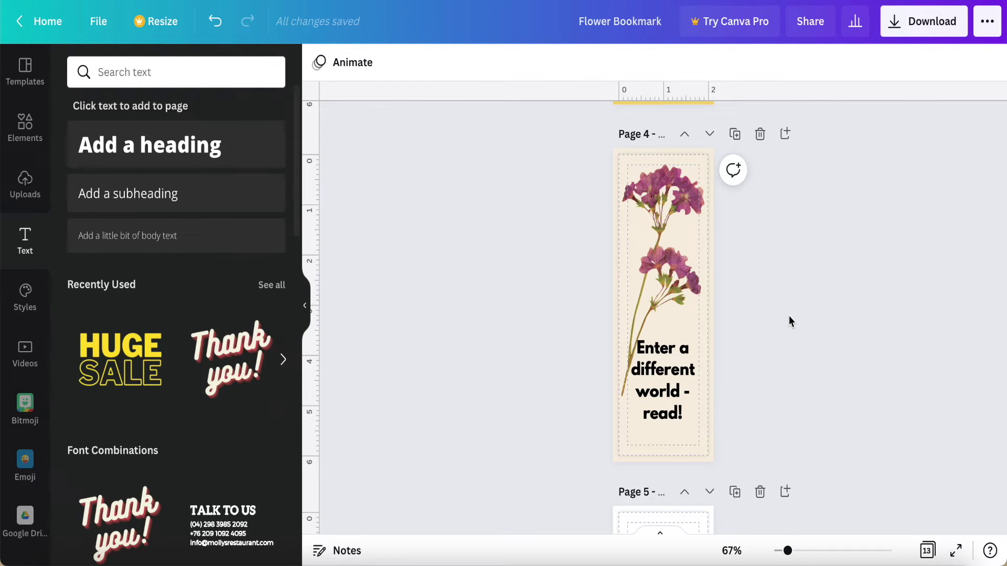
pyautogui.scroll(-5, 790, 315)
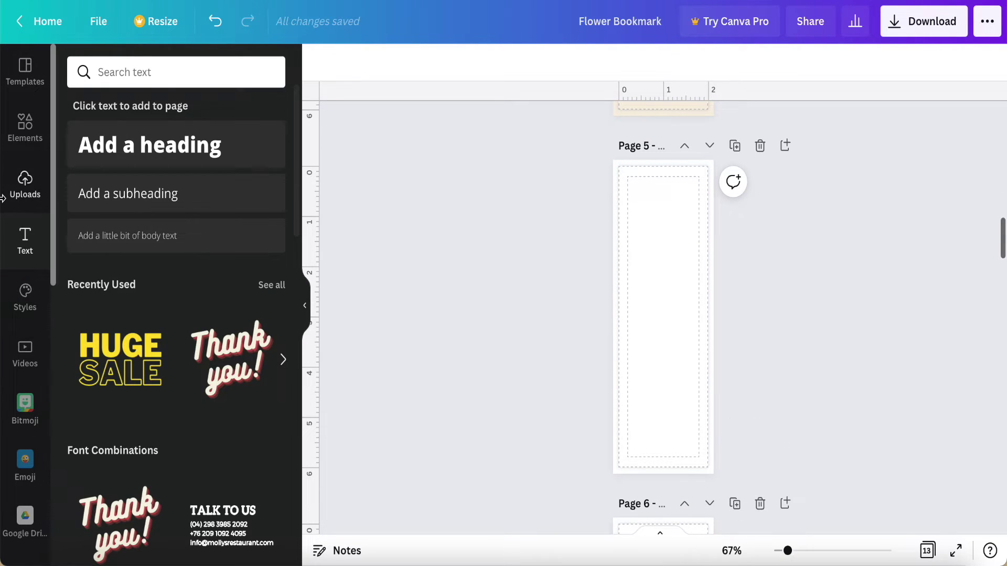
# Duplicate the flower bookmark as page 5 and delete the copy's beige background
pyautogui.click(25, 126)
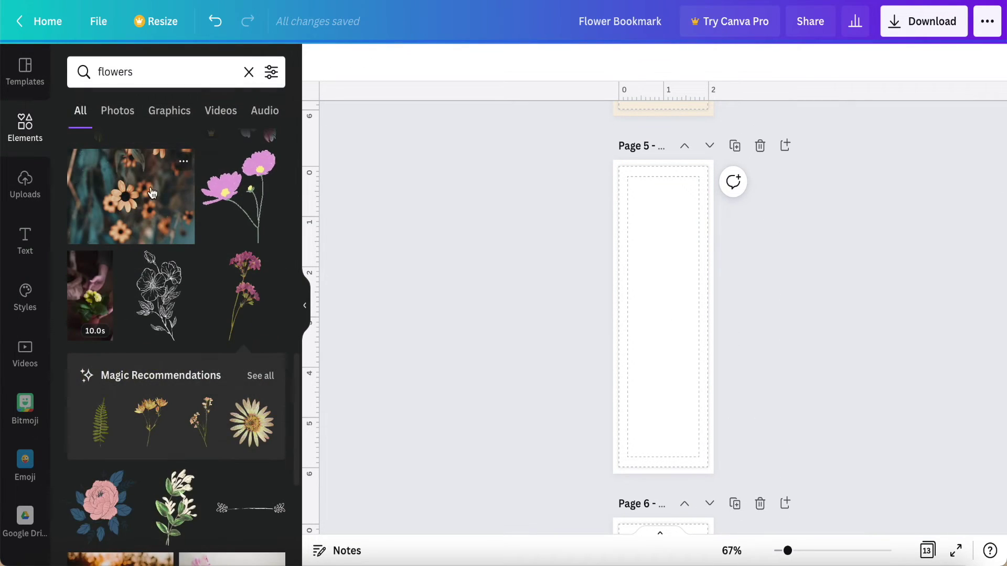
pyautogui.scroll(5, 518, 246)
pyautogui.click(685, 322)
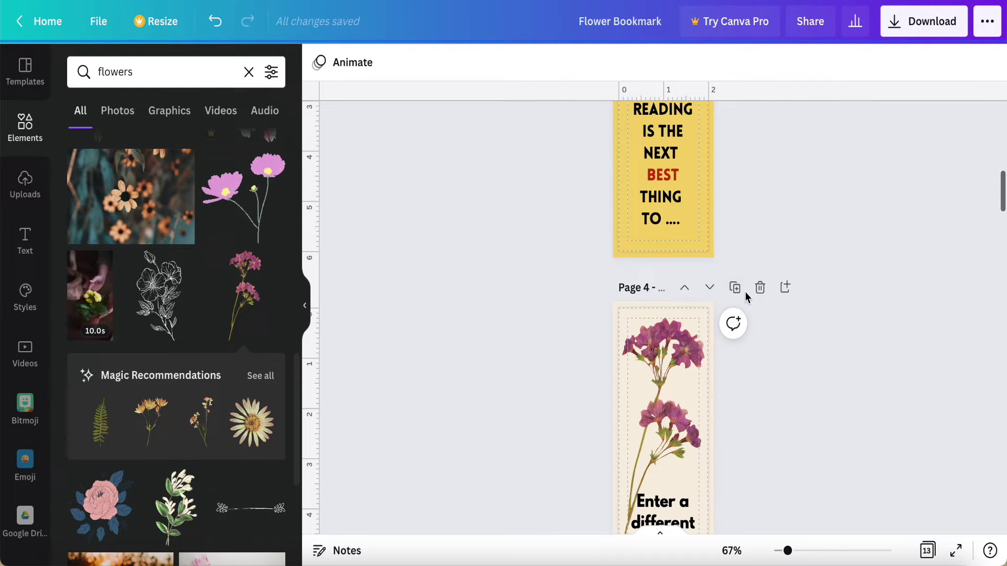
pyautogui.scroll(-5, 522, 268)
pyautogui.scroll(-3, 523, 268)
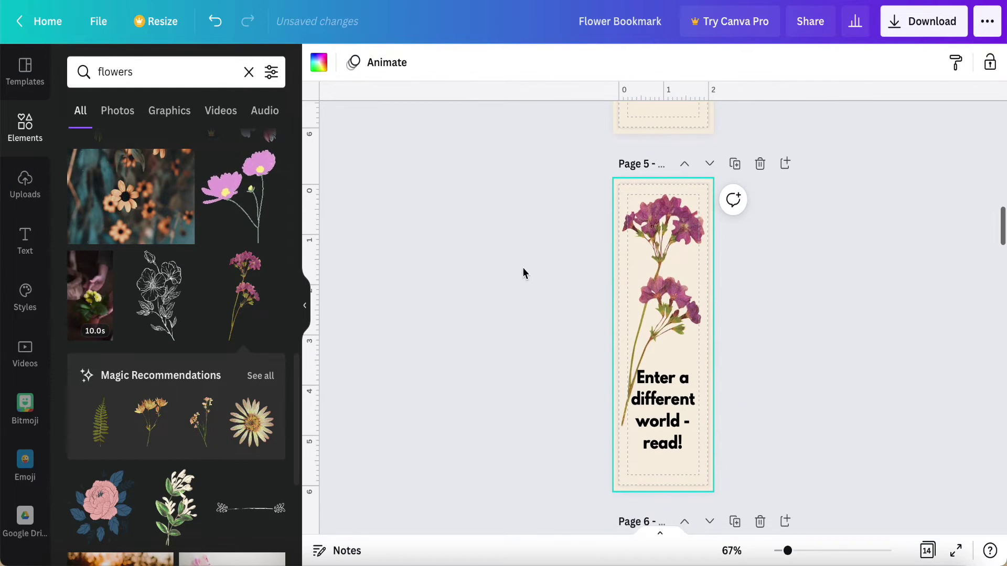
pyautogui.click(619, 472)
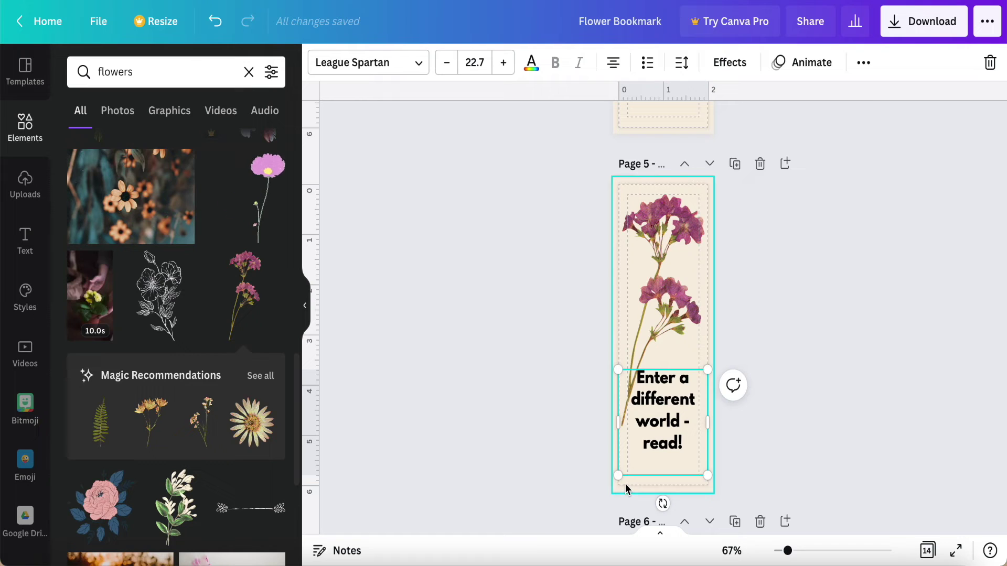
pyautogui.click(626, 488)
pyautogui.press('Delete')
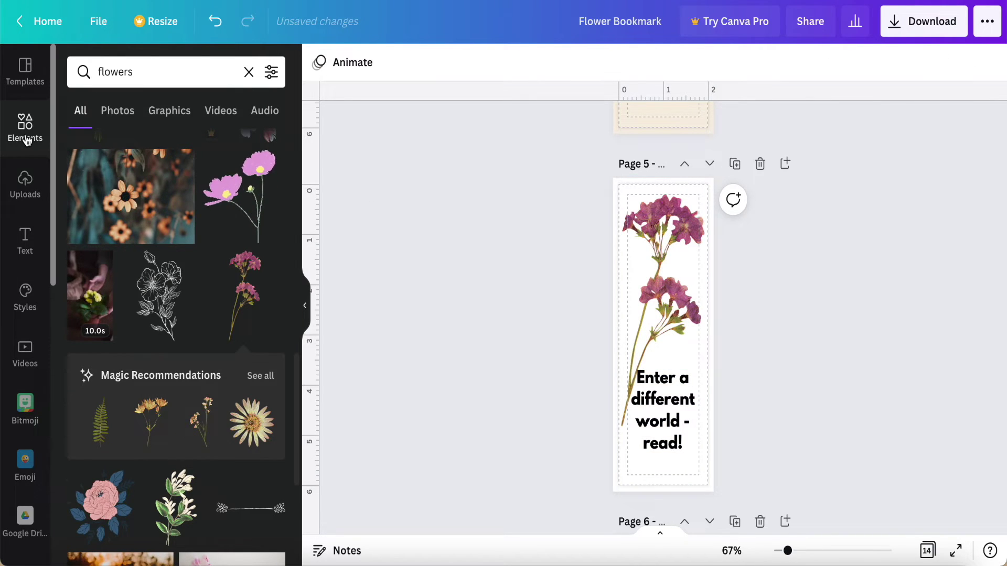
pyautogui.click(249, 72)
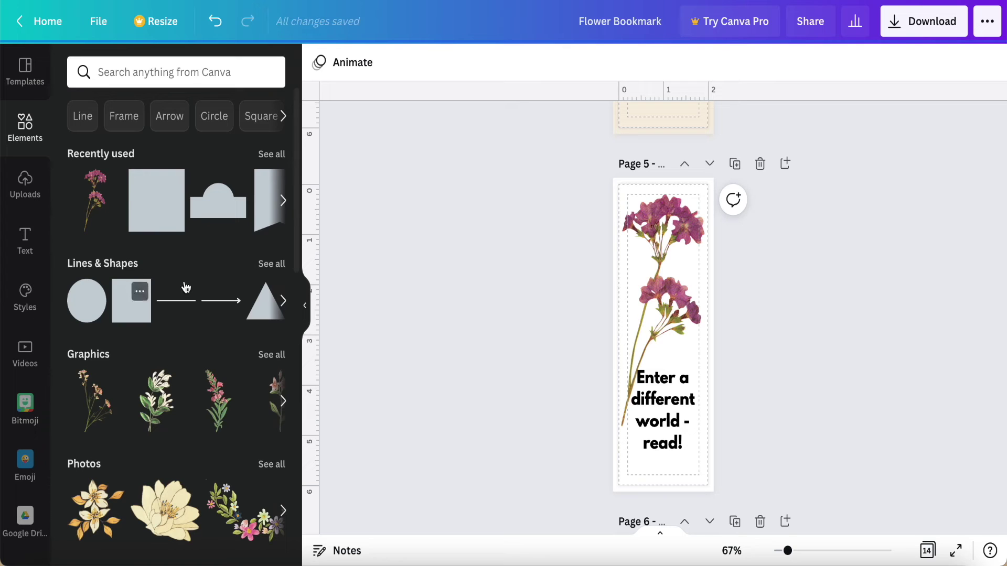
# Add the arch shape from Lines & Shapes and stretch it over the whole bookmark
pyautogui.click(271, 264)
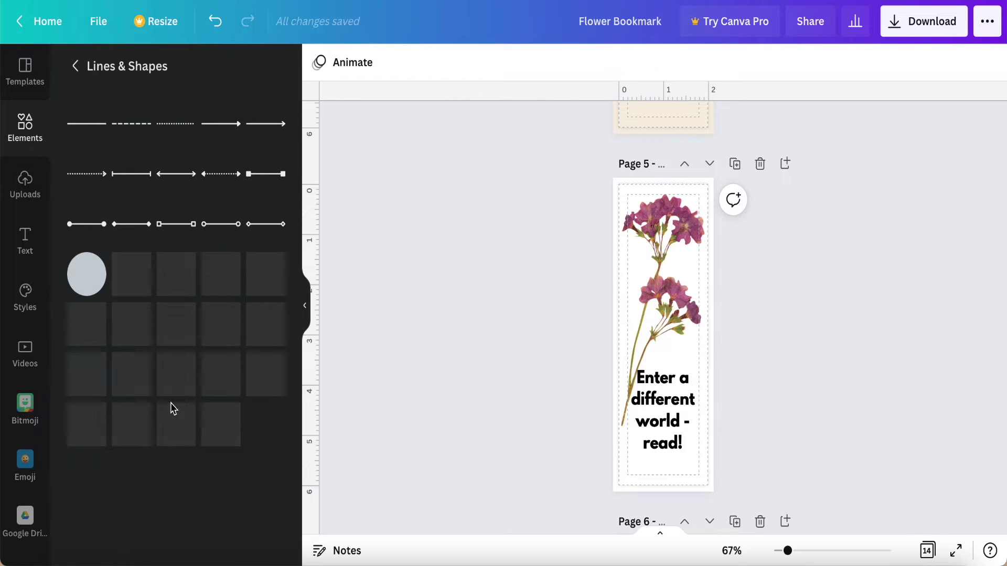
pyautogui.scroll(-3, 171, 403)
pyautogui.scroll(-1, 171, 403)
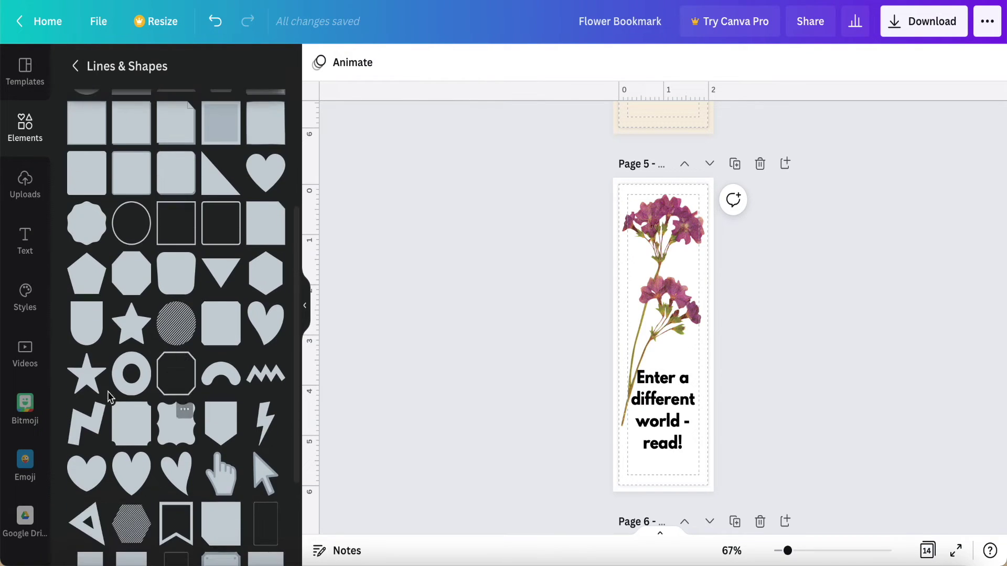
pyautogui.click(87, 322)
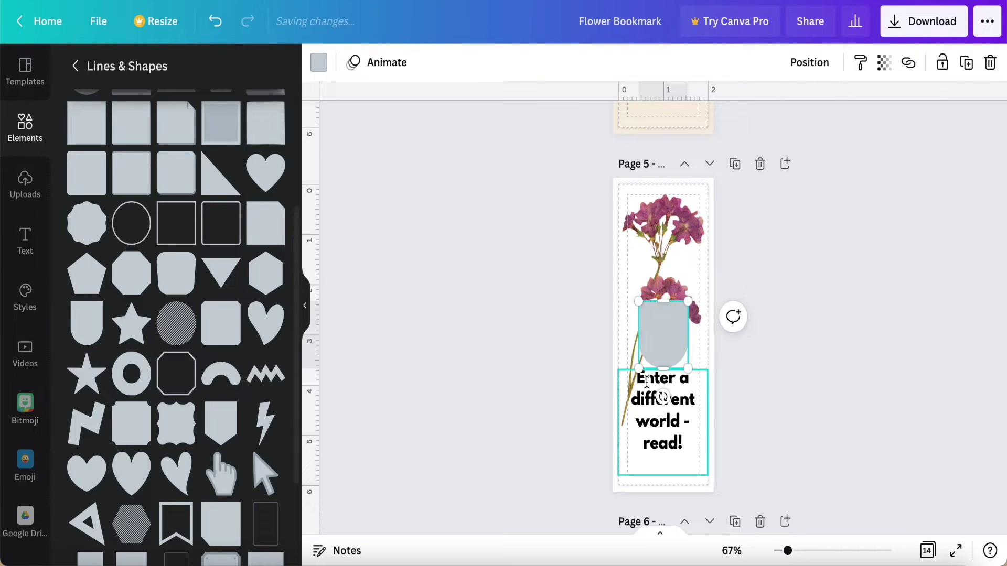
pyautogui.moveTo(663, 362)
pyautogui.mouseDown()
pyautogui.moveTo(546, 292)
pyautogui.moveTo(732, 307)
pyautogui.mouseUp()
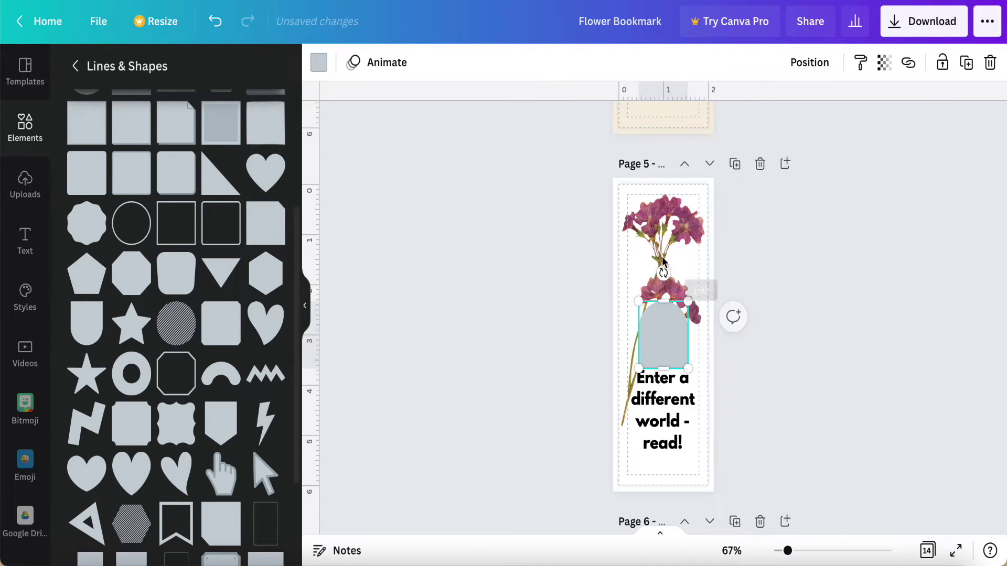
pyautogui.moveTo(665, 335); pyautogui.dragTo(667, 196)
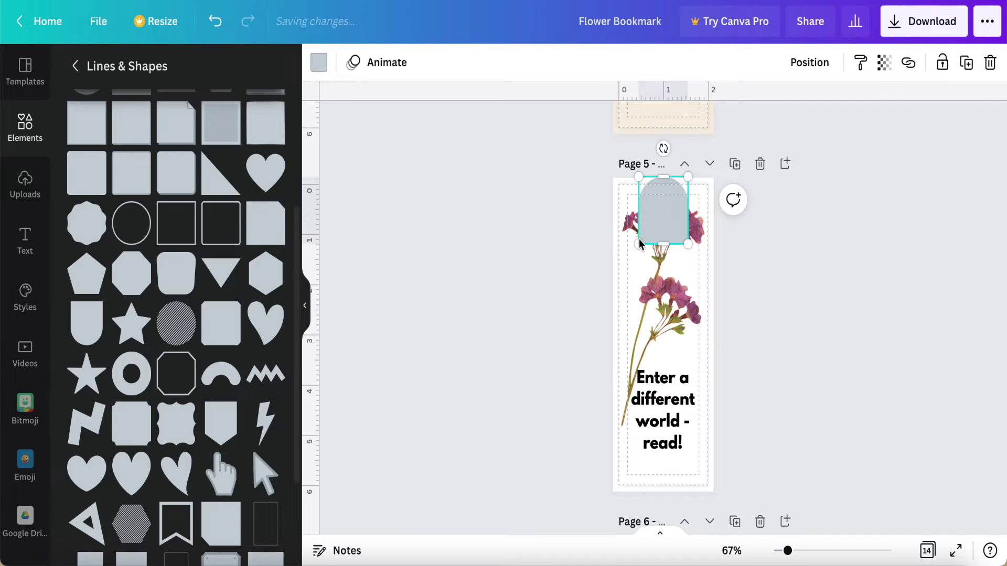
pyautogui.moveTo(640, 245); pyautogui.dragTo(616, 290)
pyautogui.moveTo(692, 291)
pyautogui.mouseDown()
pyautogui.moveTo(716, 318)
pyautogui.moveTo(662, 489)
pyautogui.mouseUp()
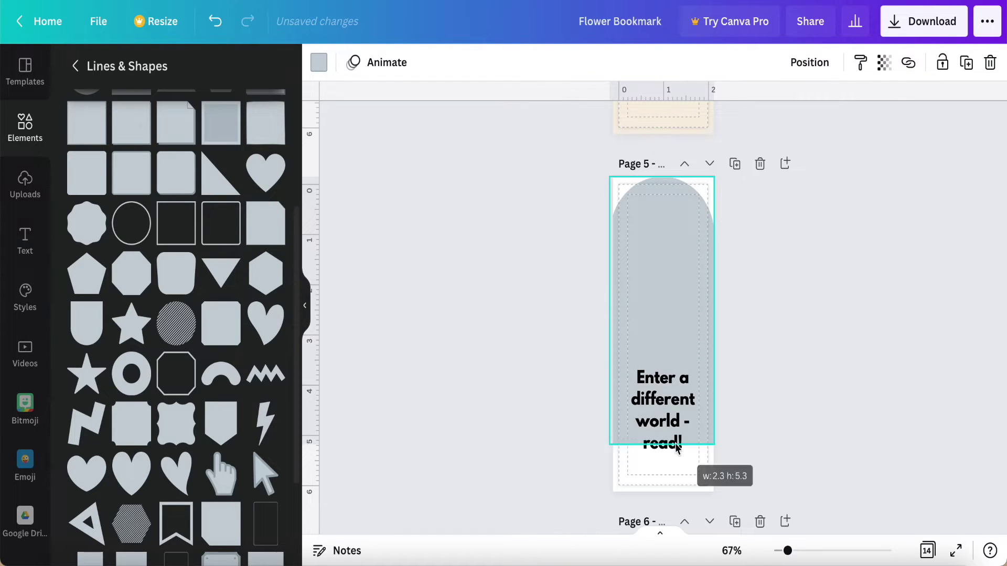
# Fill the arch yellow and send it behind the flower and quote
pyautogui.click(319, 64)
pyautogui.click(195, 228)
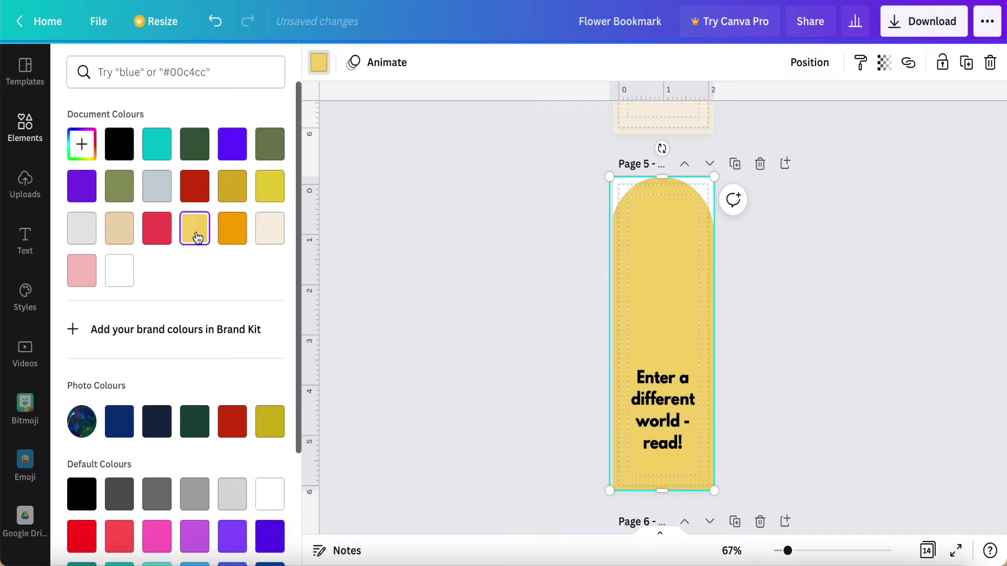
pyautogui.rightClick(670, 239)
pyautogui.click(727, 352)
pyautogui.click(776, 356)
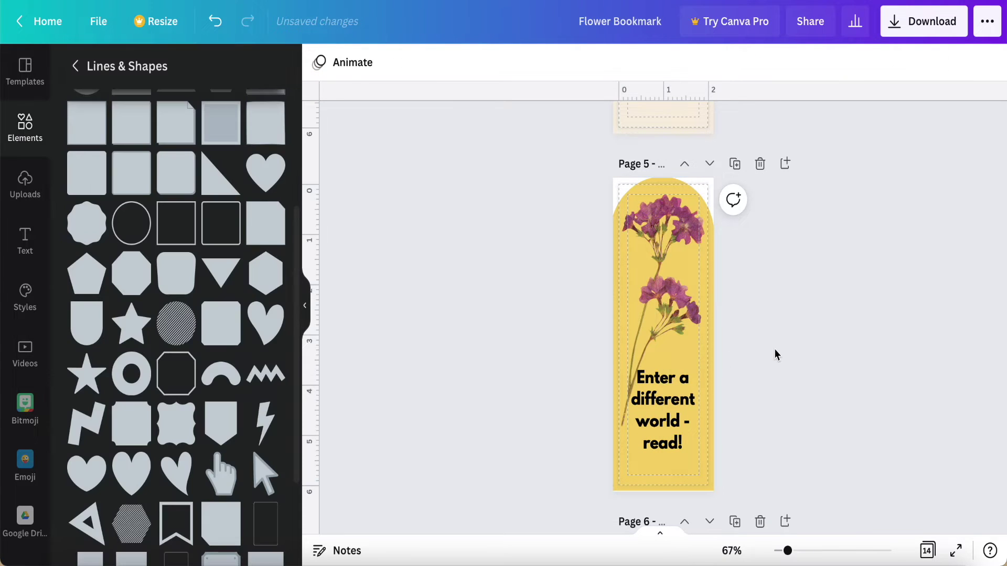
# Extend the yellow arch's bottom edge and resize it to fit the page
pyautogui.click(665, 473)
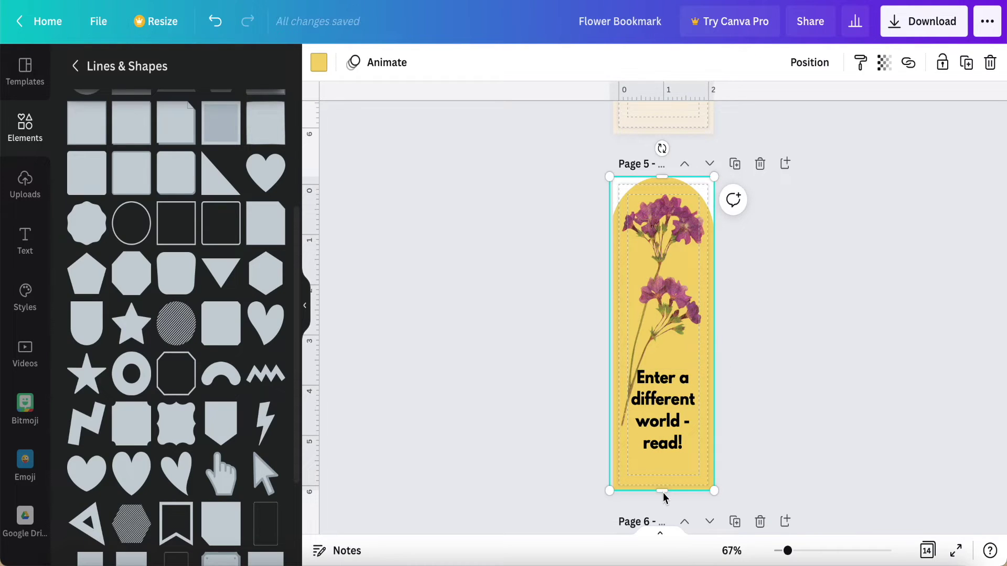
pyautogui.moveTo(665, 494); pyautogui.dragTo(665, 498)
pyautogui.moveTo(613, 183); pyautogui.dragTo(618, 186)
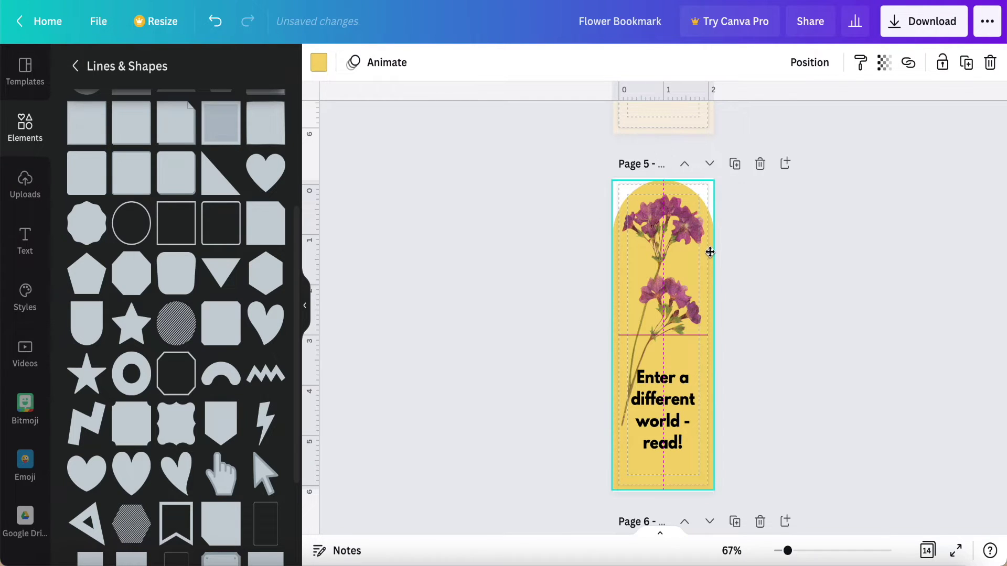
pyautogui.moveTo(667, 490); pyautogui.dragTo(666, 492)
pyautogui.click(772, 393)
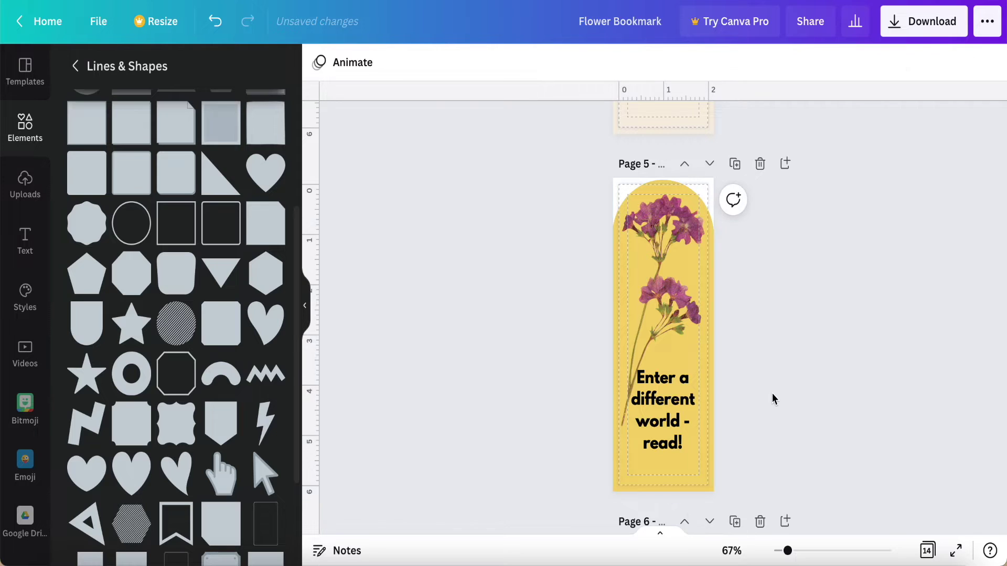
pyautogui.scroll(-1, 772, 393)
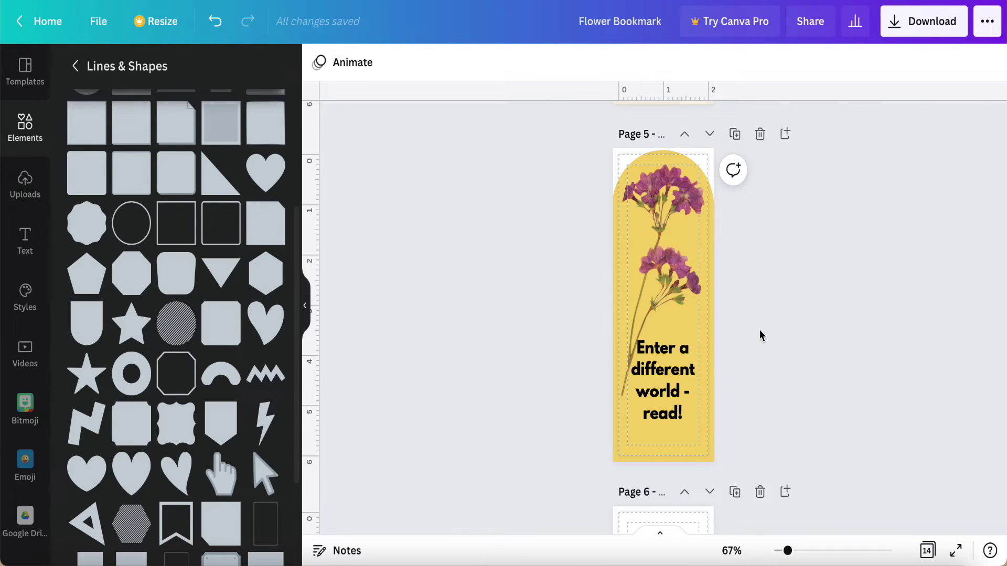
pyautogui.scroll(-1, 759, 335)
pyautogui.scroll(2, 759, 337)
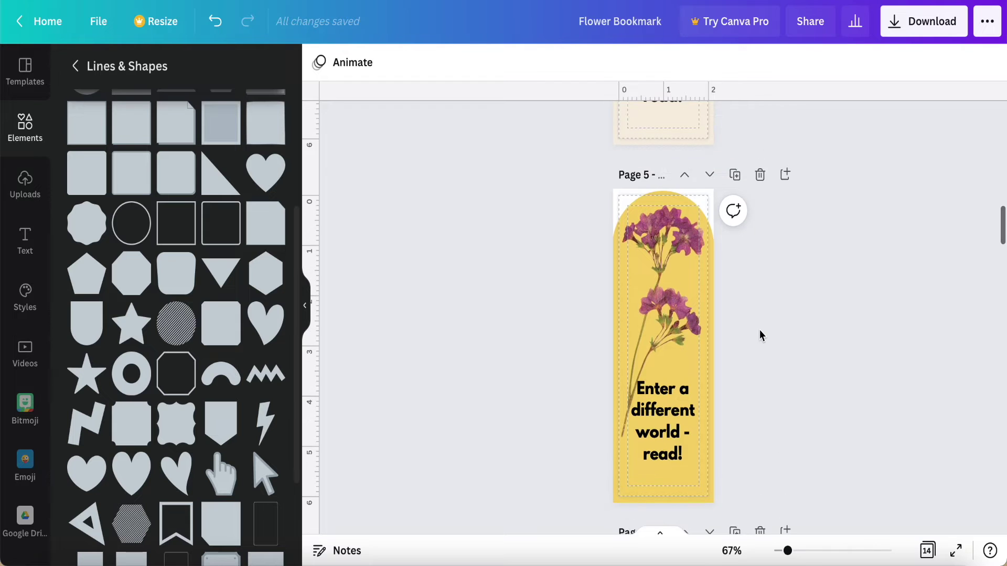
pyautogui.scroll(3, 759, 336)
pyautogui.scroll(-1, 759, 336)
# Duplicate the yellow page, delete its arch, and stretch a new ribbon shape over it
pyautogui.click(735, 305)
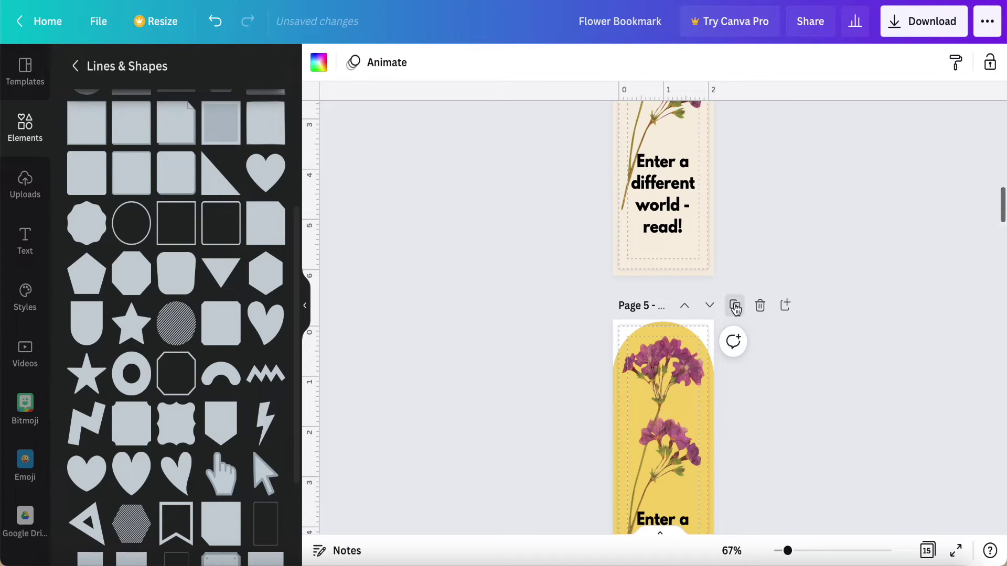
pyautogui.press('Delete')
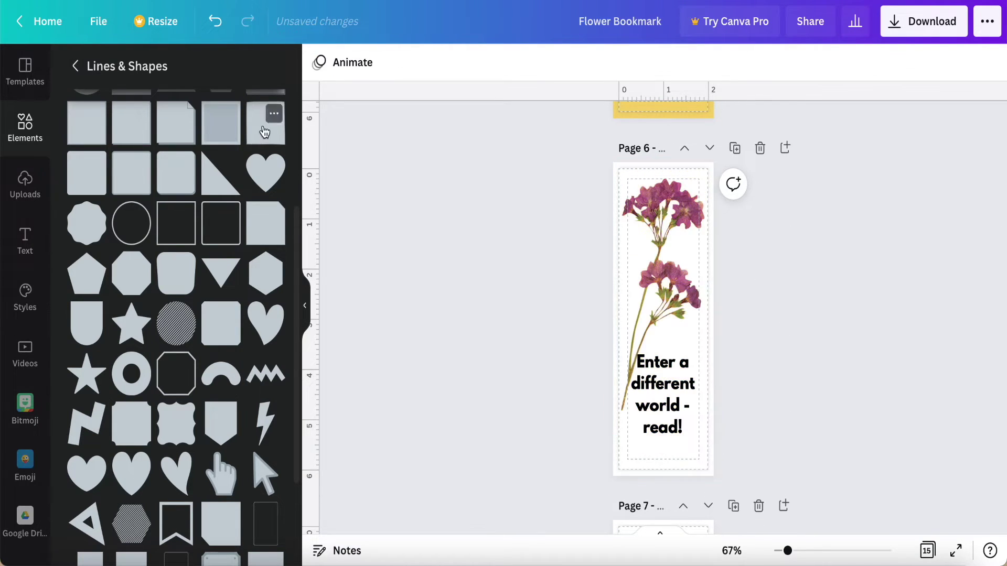
pyautogui.scroll(-5, 199, 407)
pyautogui.scroll(-3, 199, 407)
pyautogui.scroll(-5, 199, 406)
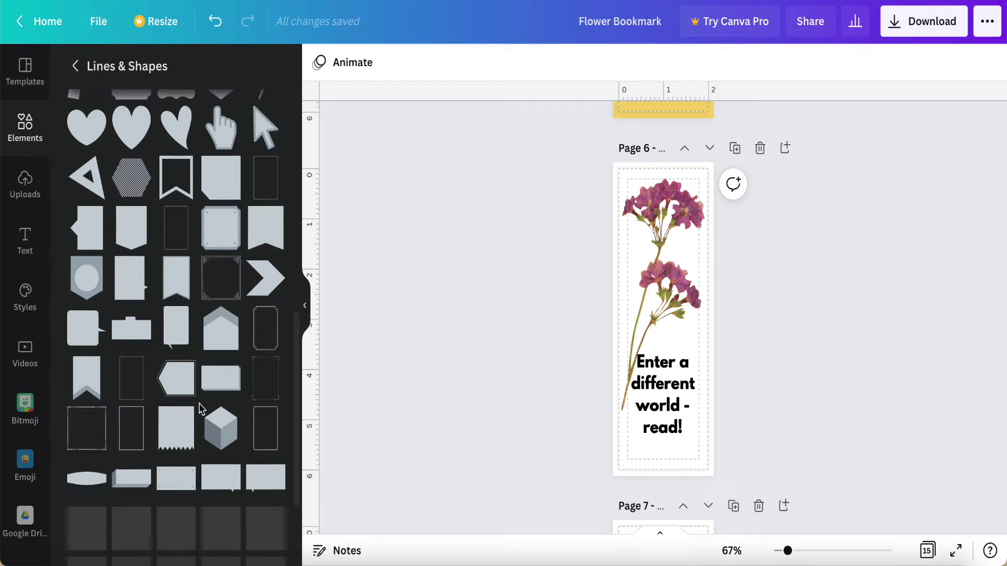
pyautogui.scroll(-2, 199, 407)
pyautogui.click(265, 223)
pyautogui.moveTo(649, 252); pyautogui.dragTo(632, 185)
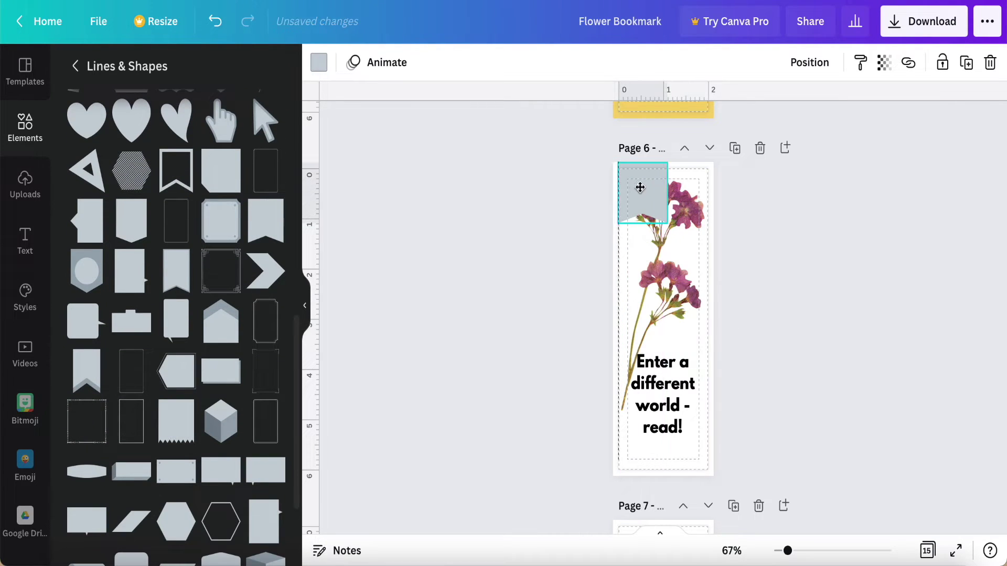
pyautogui.moveTo(672, 236)
pyautogui.mouseDown()
pyautogui.moveTo(715, 293)
pyautogui.moveTo(674, 484)
pyautogui.mouseUp()
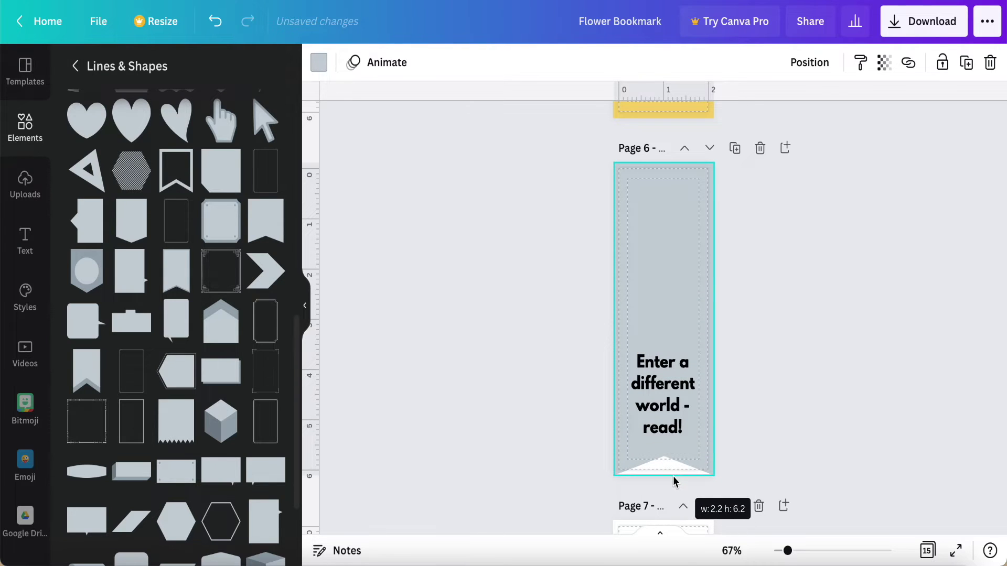
# Fill the ribbon shape pink and send it behind the flowers and quote
pyautogui.click(319, 65)
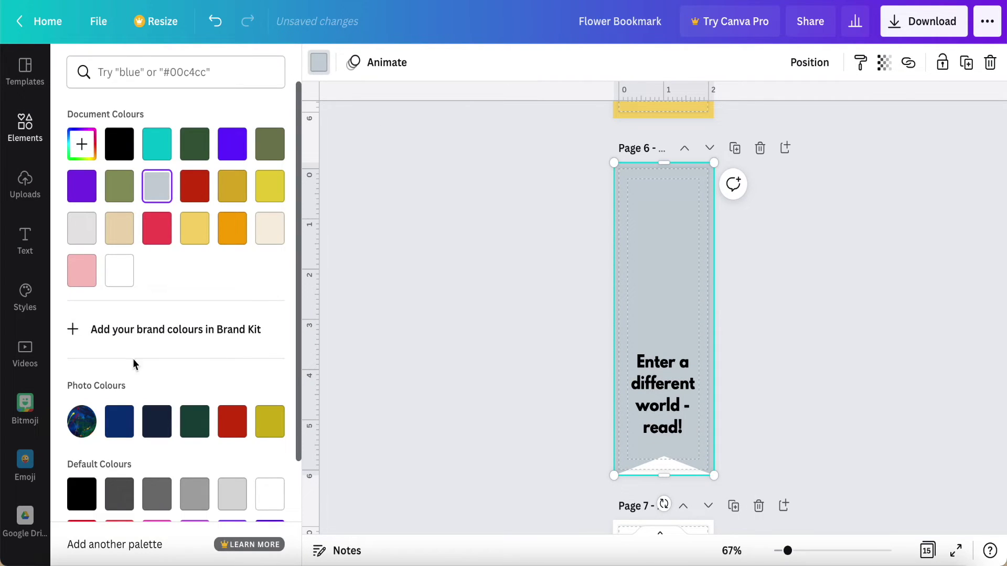
pyautogui.click(82, 271)
pyautogui.rightClick(650, 209)
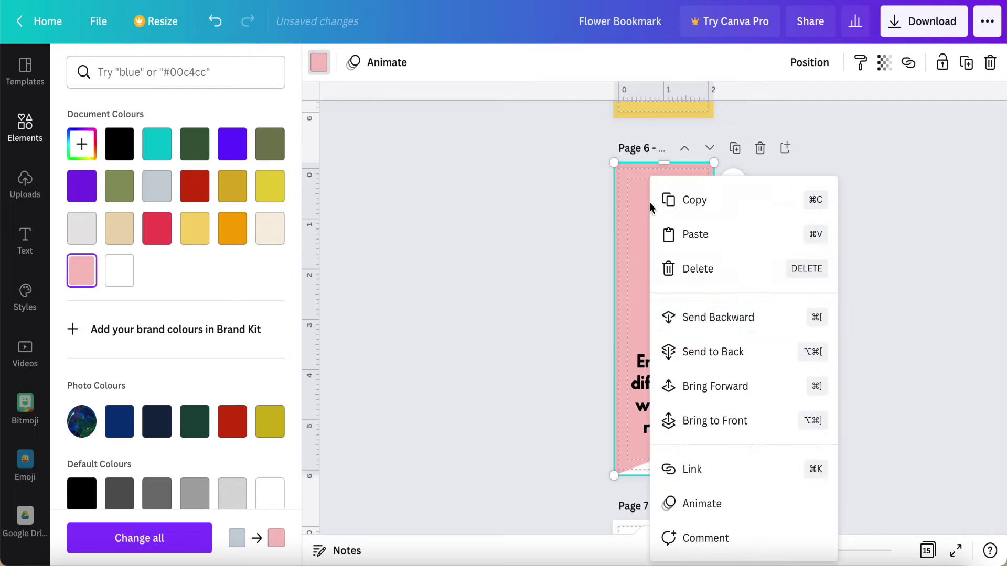
pyautogui.click(712, 352)
pyautogui.click(770, 355)
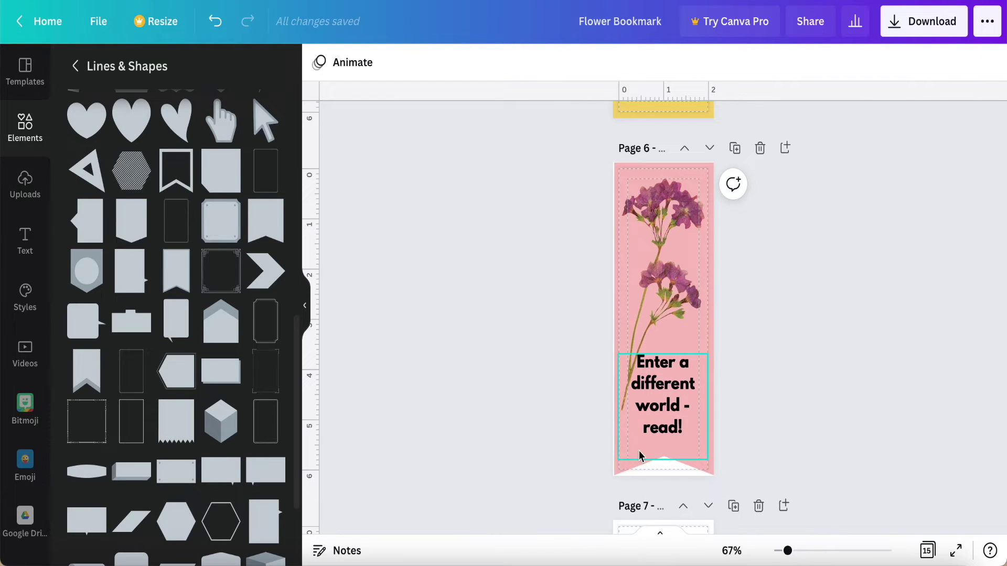
# Adjust the pink ribbon's bottom edge to fit the bookmark
pyautogui.click(625, 173)
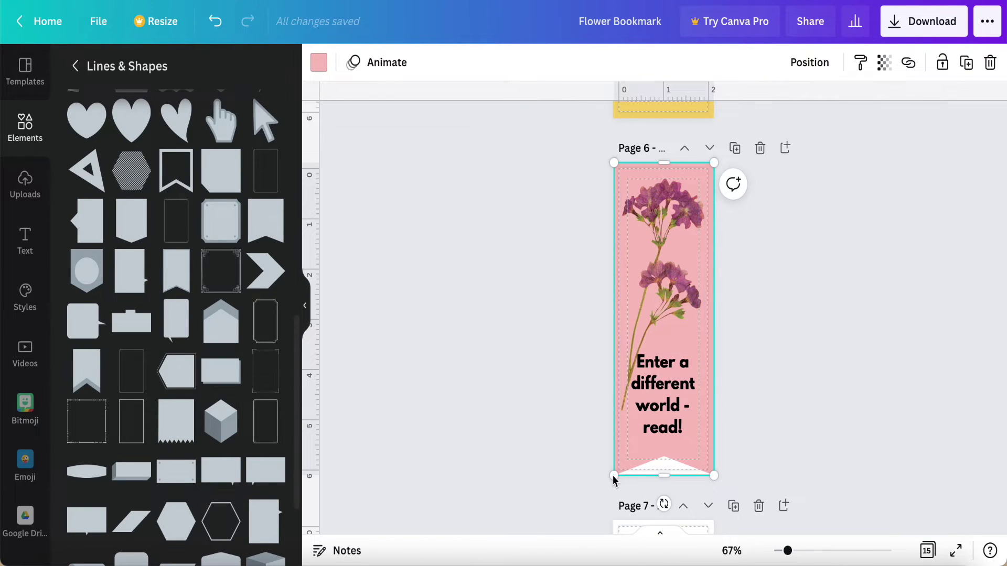
pyautogui.moveTo(615, 477); pyautogui.dragTo(668, 476)
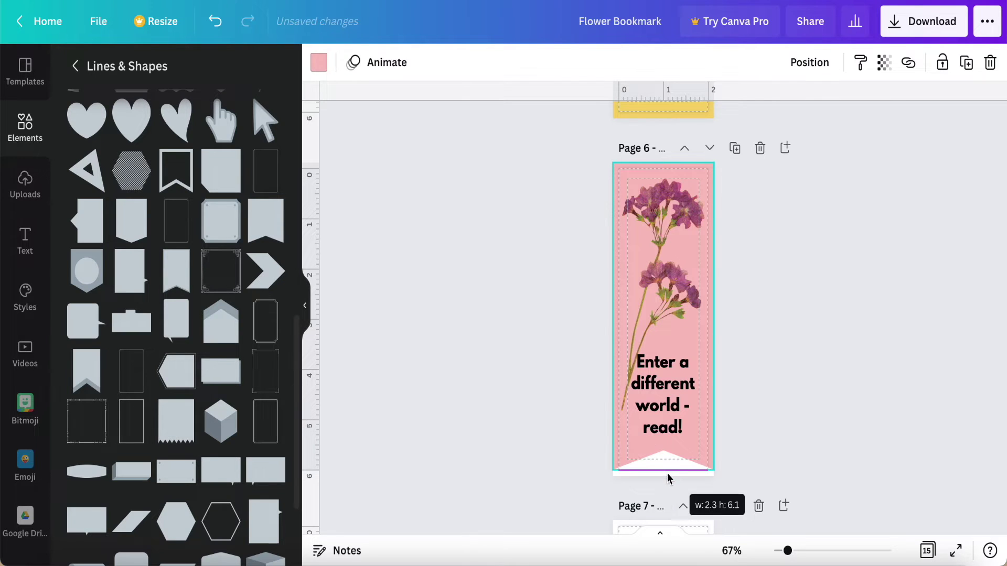
pyautogui.click(779, 430)
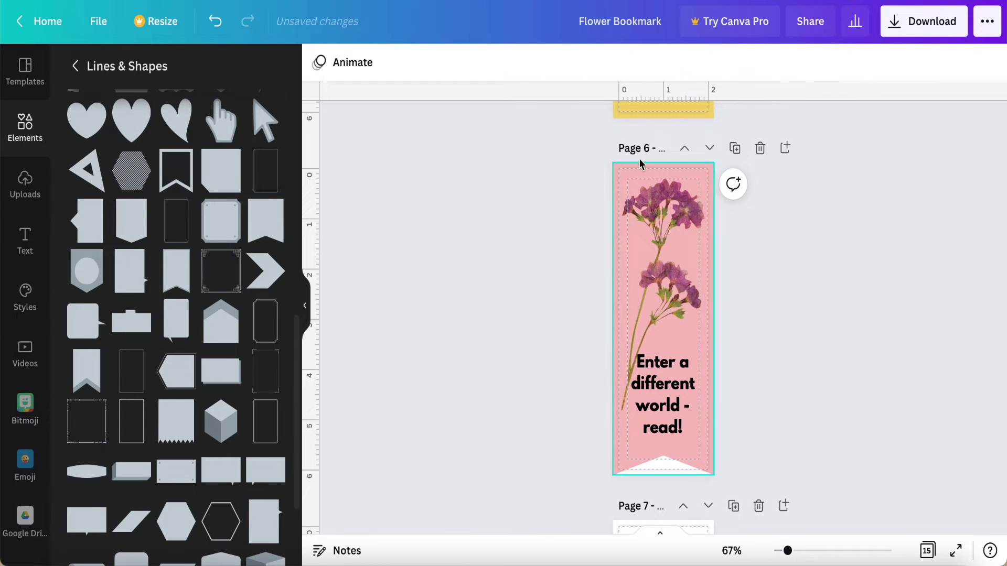
pyautogui.scroll(5, 790, 354)
pyautogui.scroll(5, 790, 354)
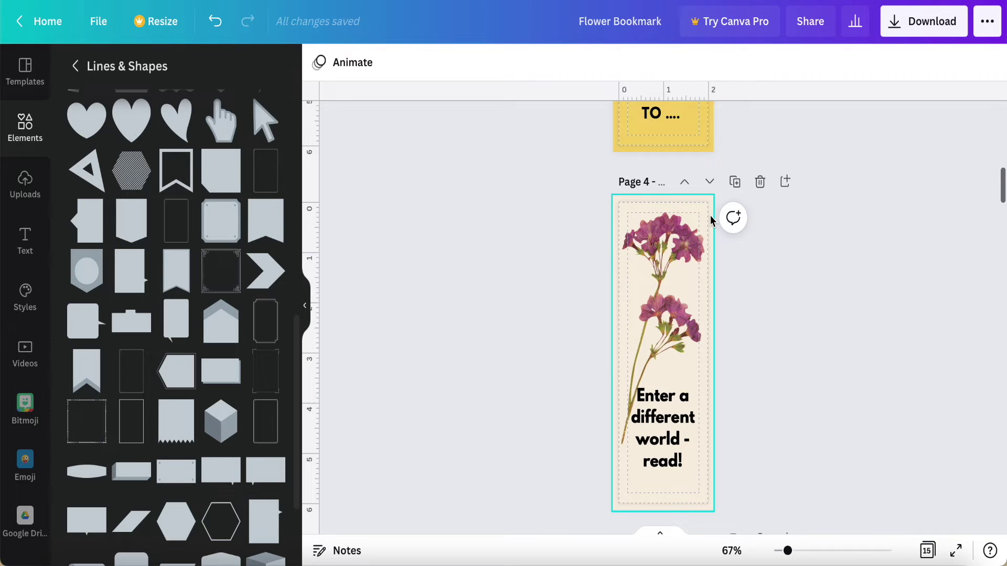
pyautogui.scroll(-5, 721, 413)
pyautogui.scroll(-5, 721, 413)
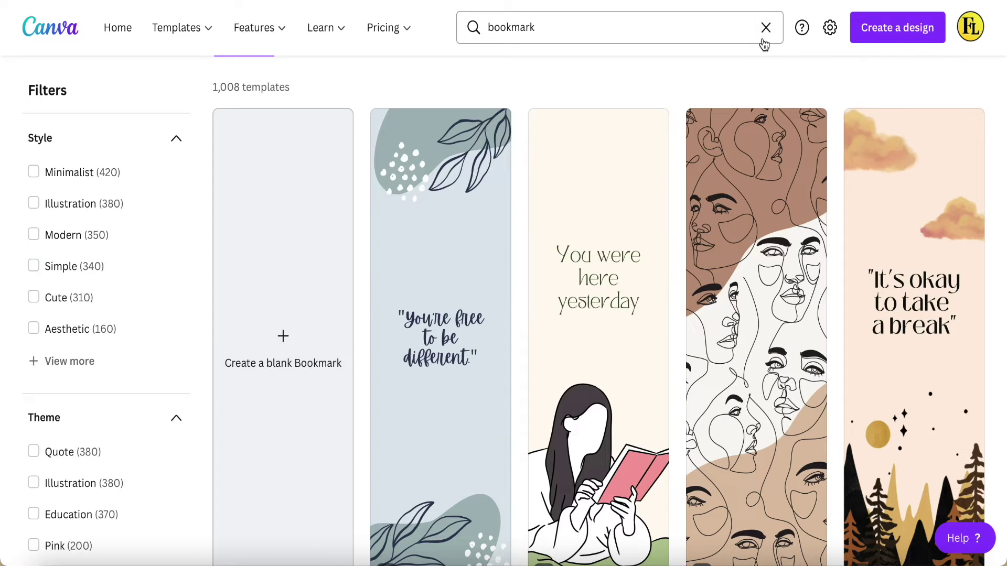
pyautogui.click(765, 28)
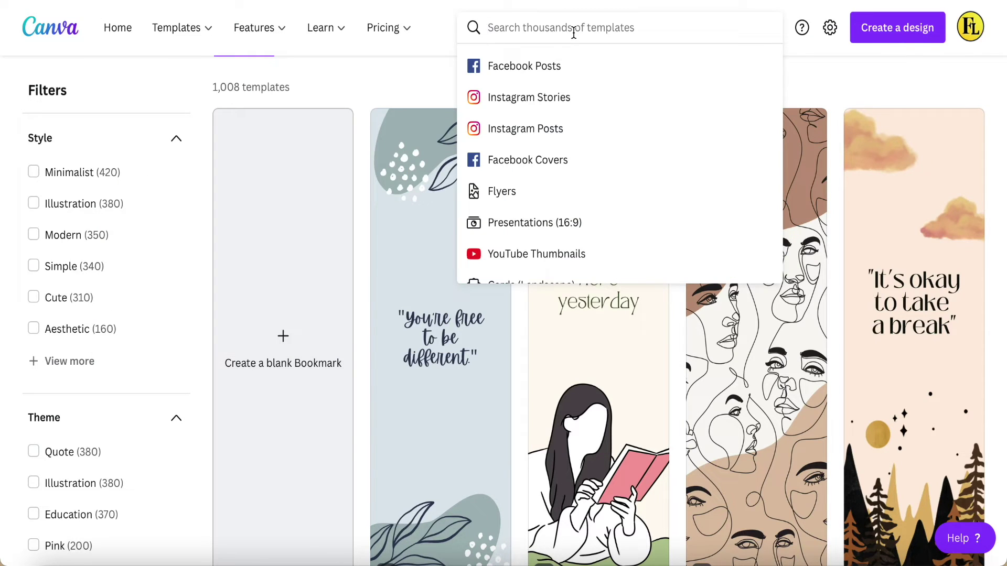
pyautogui.write('a4')
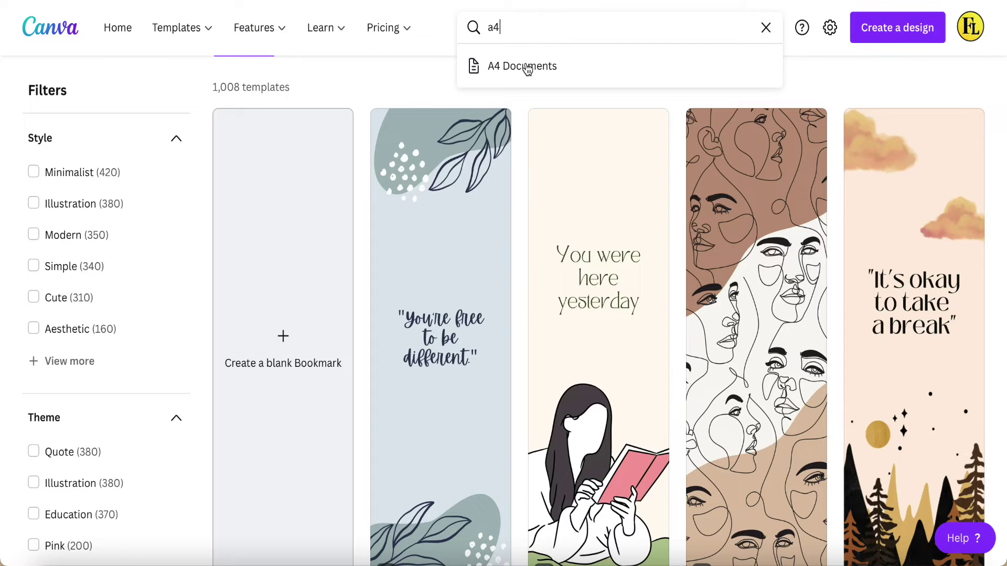
pyautogui.click(522, 66)
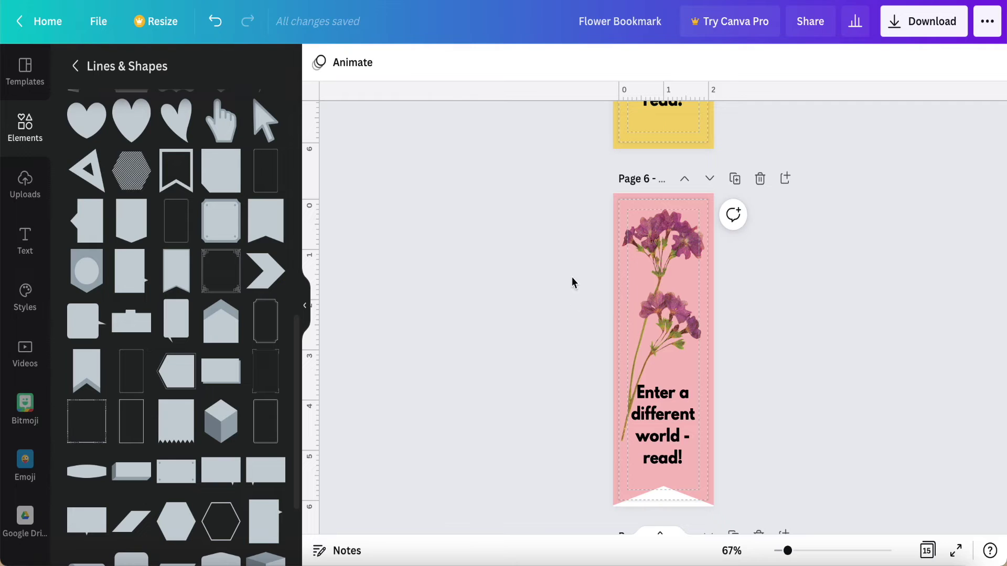
# Select all of Page 6's pink shape, flowers and slogan and group them
pyautogui.click(618, 206)
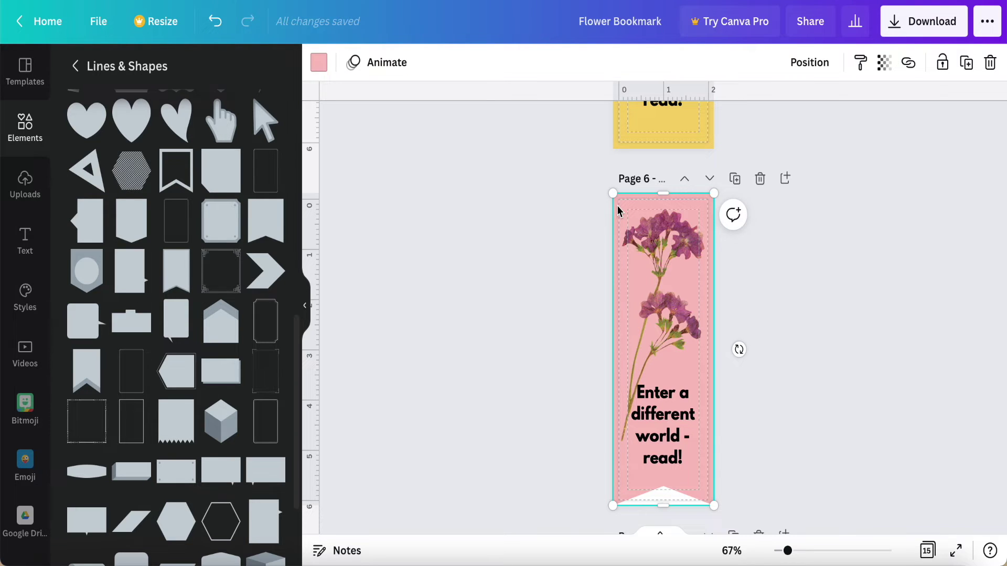
pyautogui.hotkey('ctrl', 'a')
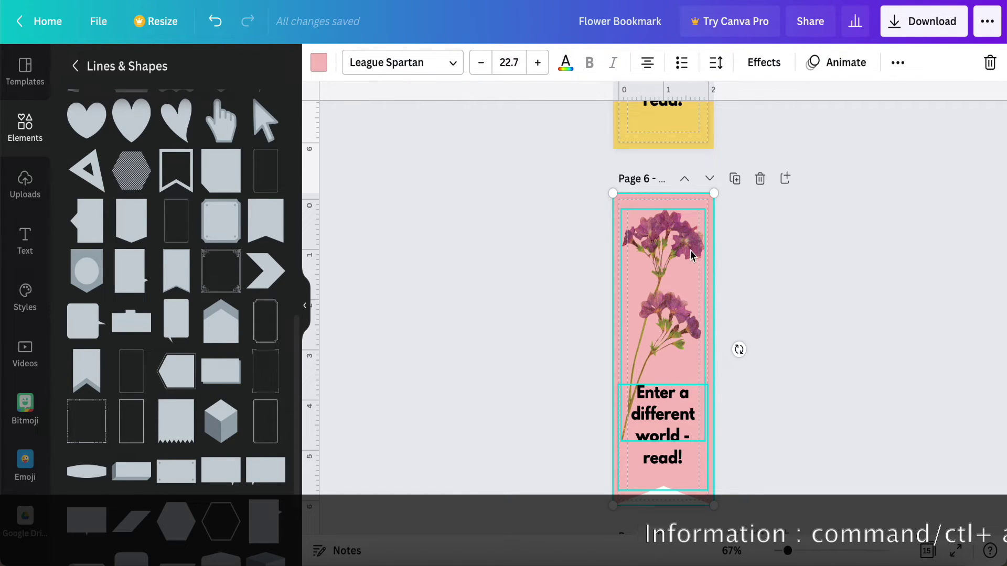
pyautogui.click(897, 62)
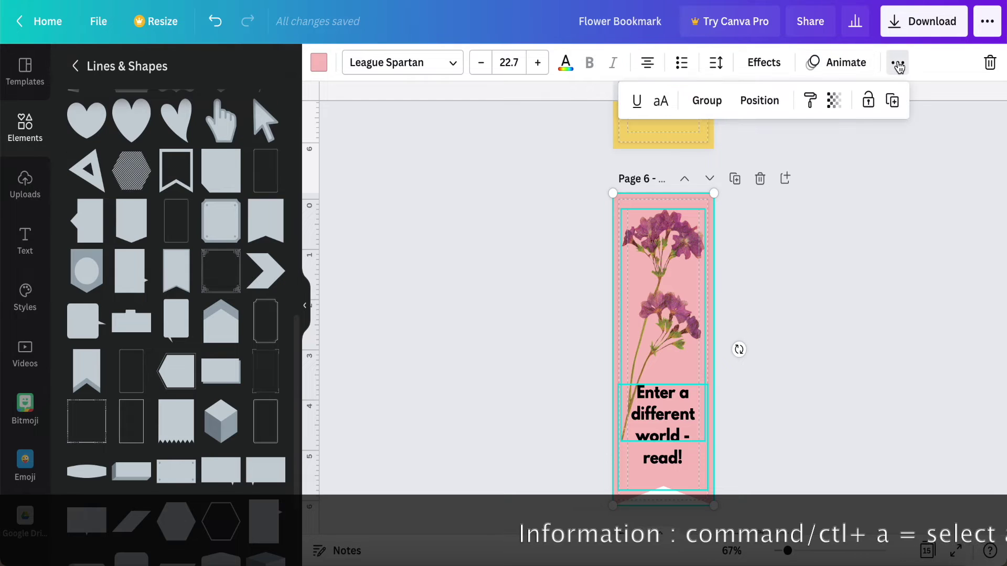
pyautogui.click(706, 101)
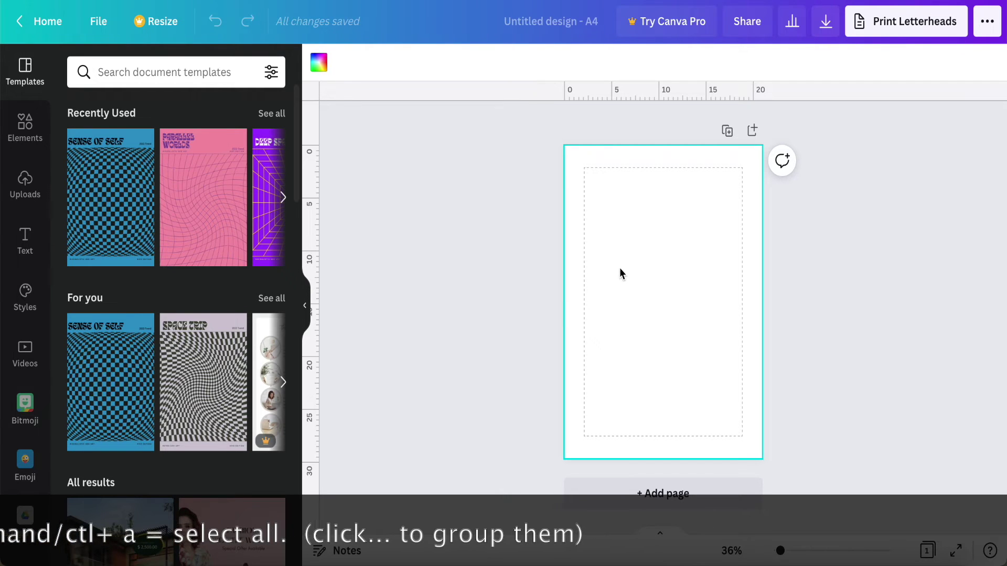
# Paste the pink bookmark group onto the A4 page at its top-left margin
pyautogui.hotkey('ctrl', 'v')
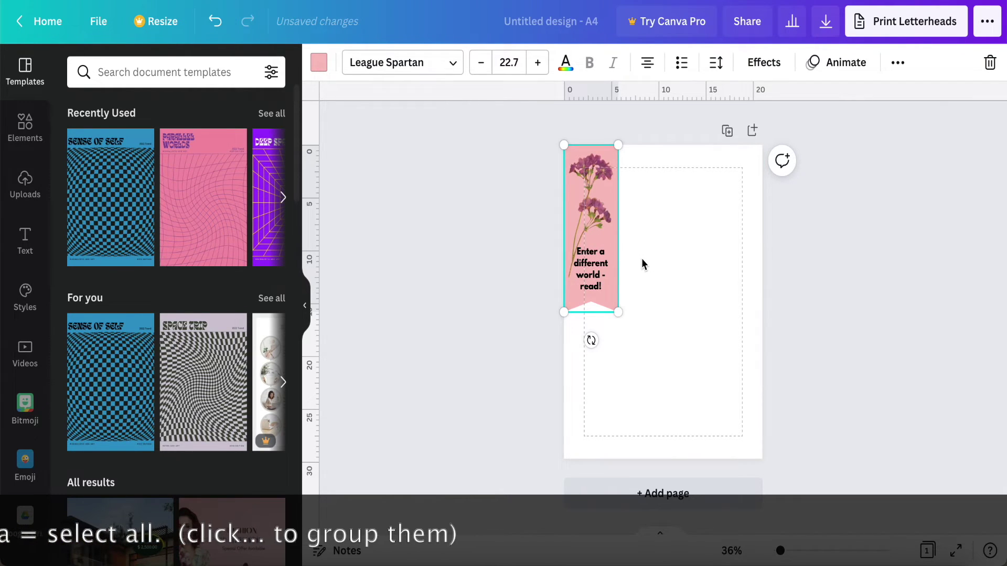
pyautogui.moveTo(602, 231); pyautogui.dragTo(621, 250)
pyautogui.click(671, 310)
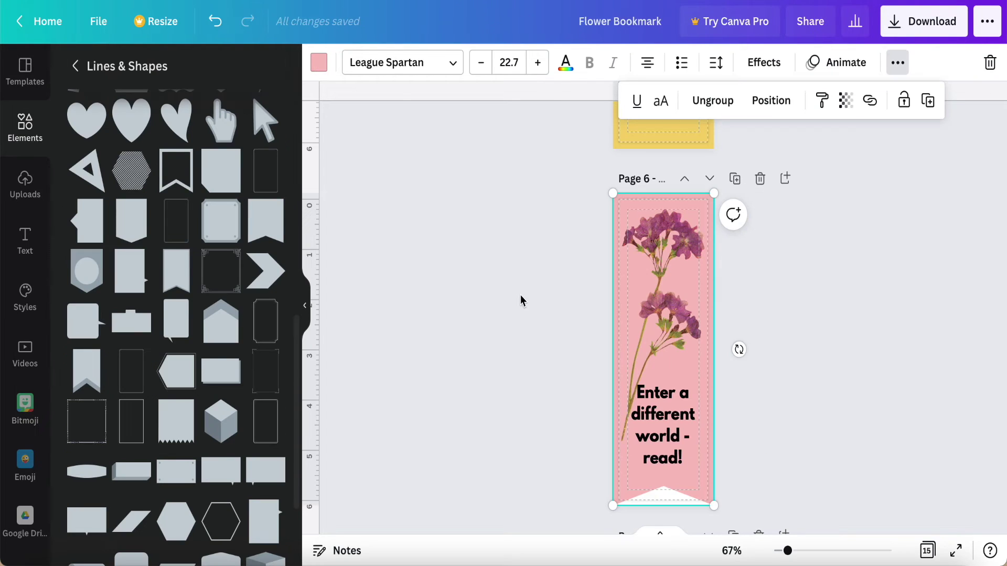
pyautogui.scroll(3, 521, 301)
pyautogui.scroll(2, 521, 300)
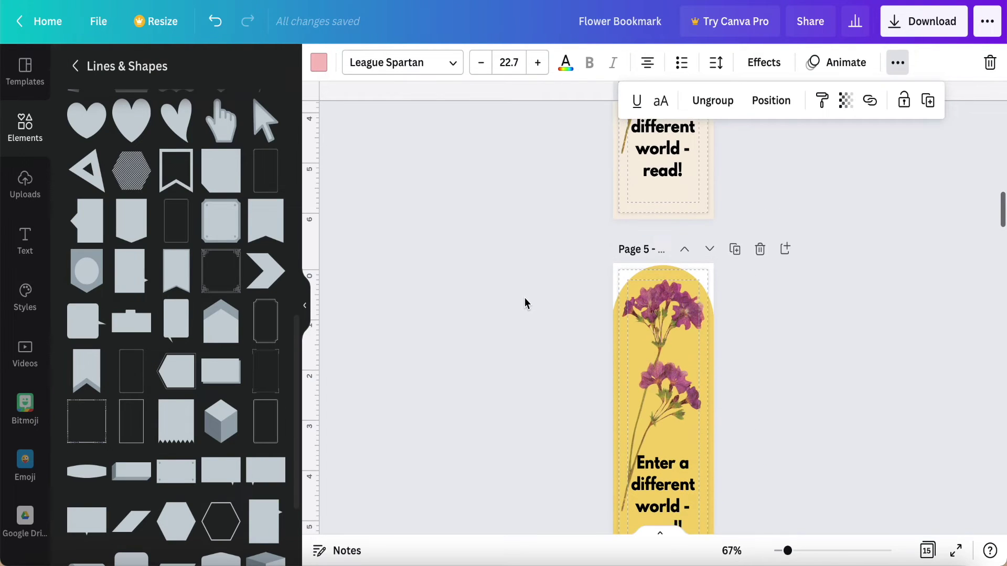
pyautogui.scroll(-1, 526, 303)
# Select all of Page 5's yellow arch, flowers and slogan and group them
pyautogui.click(620, 323)
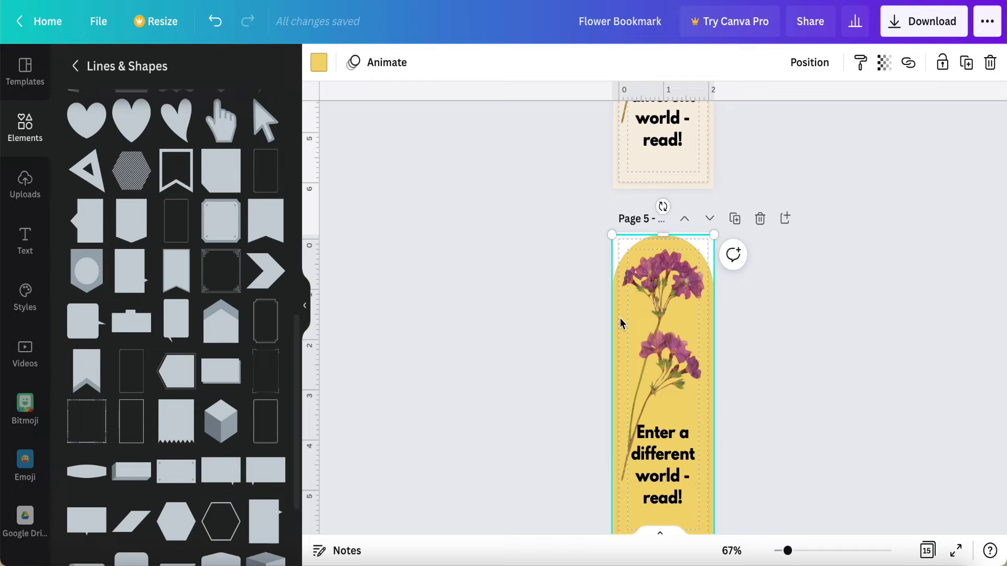
pyautogui.hotkey('ctrl', 'a')
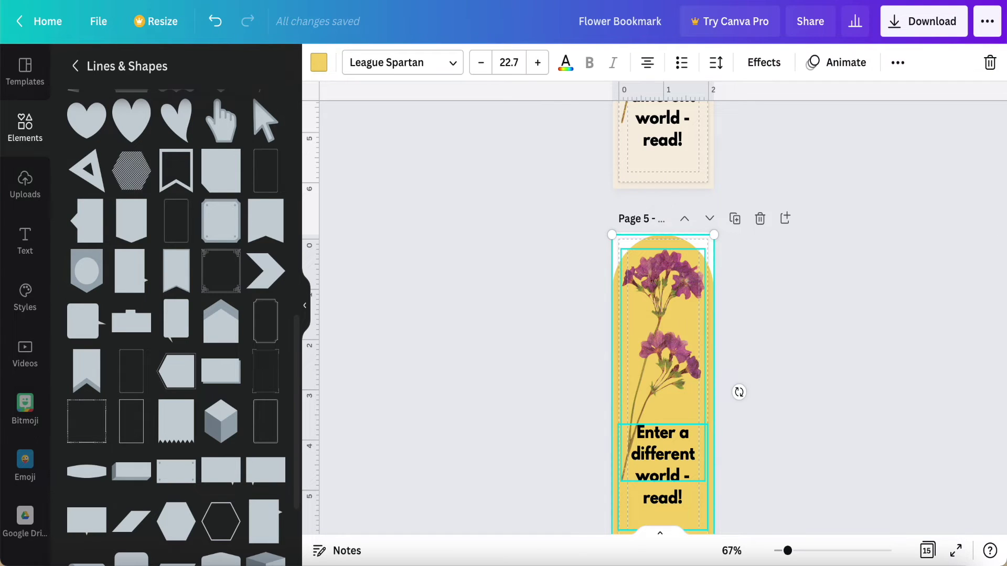
pyautogui.click(897, 61)
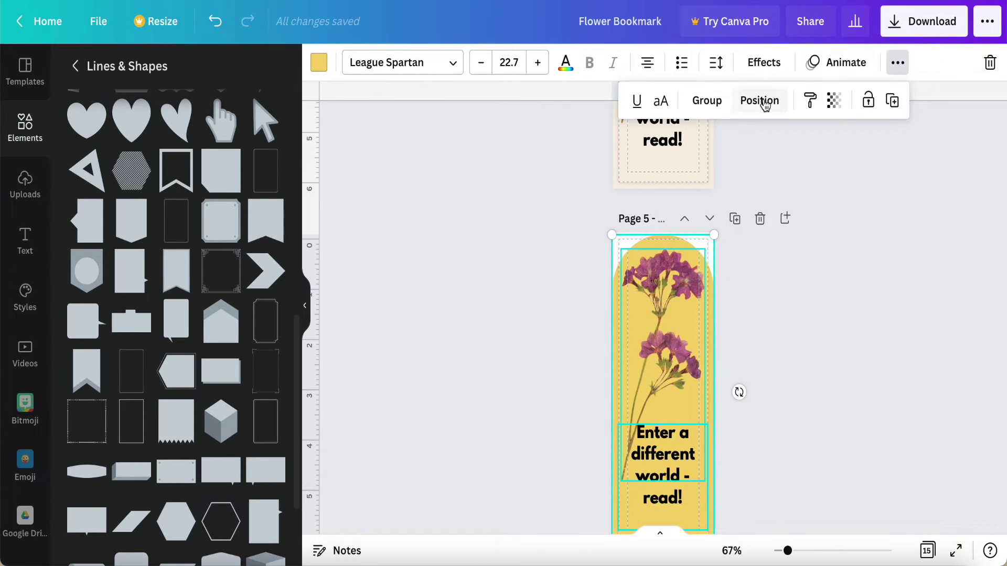
pyautogui.click(713, 100)
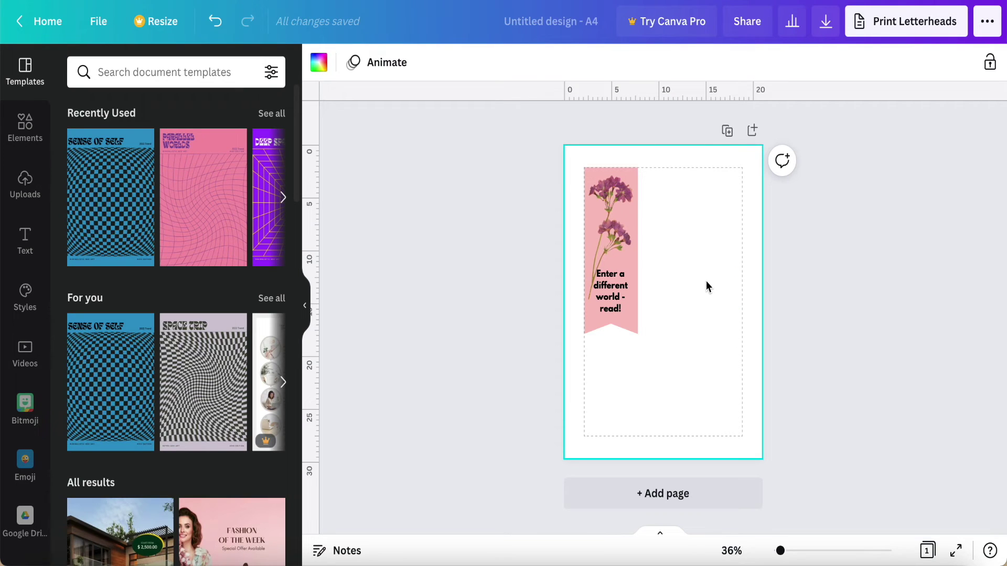
# Paste the yellow bookmark onto the A4 page and position it beside the pink one
pyautogui.hotkey('ctrl', 'v')
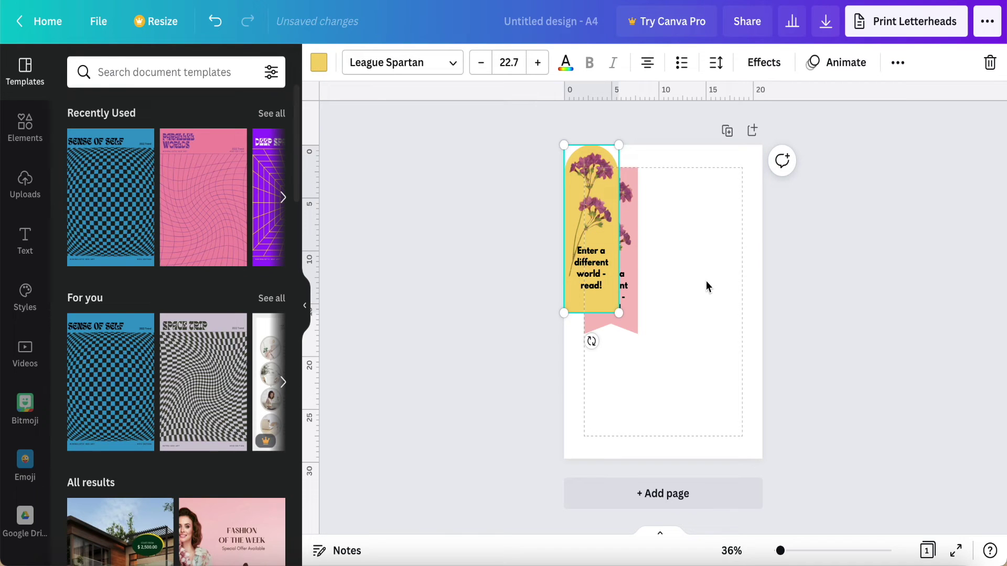
pyautogui.moveTo(602, 239); pyautogui.dragTo(685, 263)
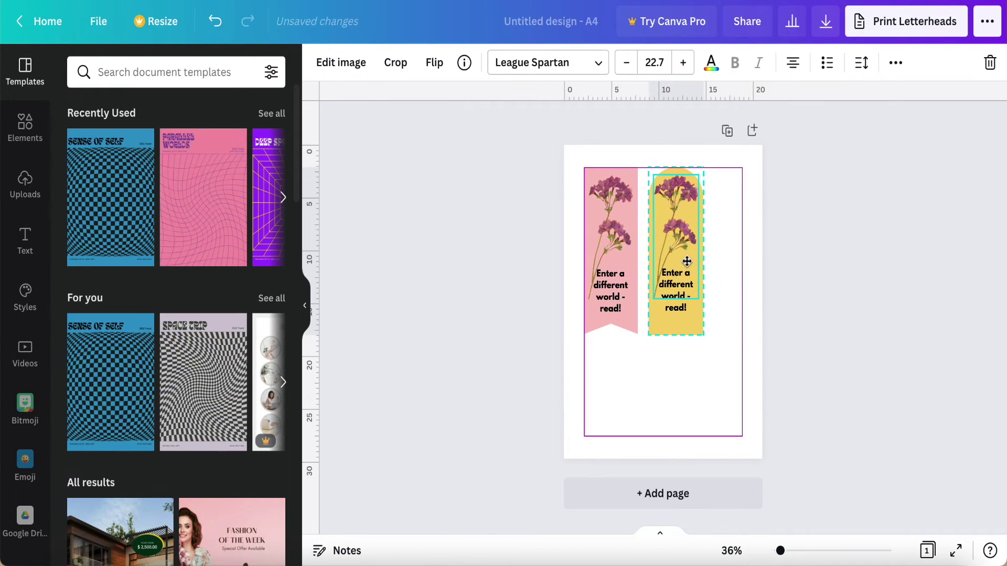
pyautogui.moveTo(685, 263); pyautogui.dragTo(723, 256)
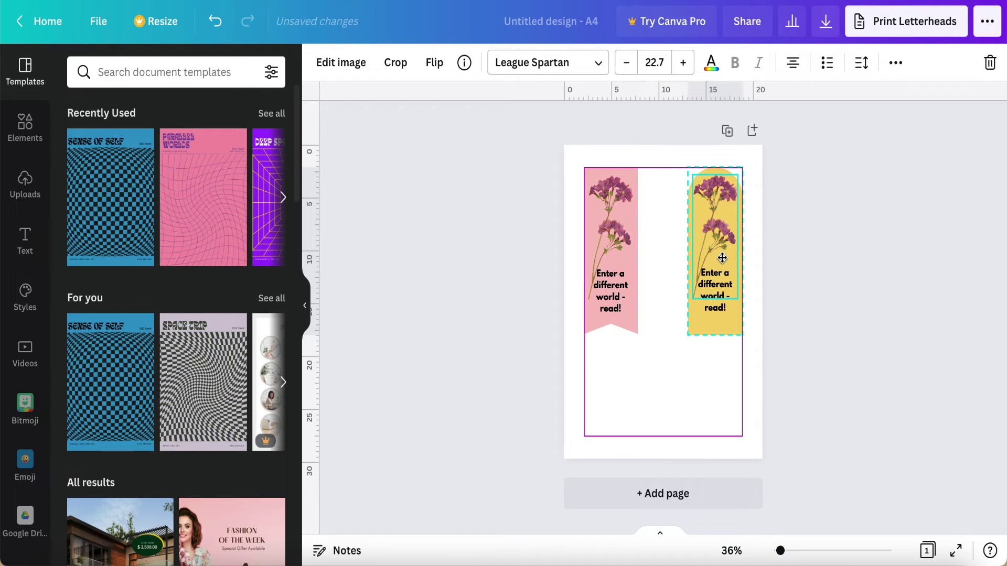
pyautogui.moveTo(723, 256); pyautogui.dragTo(679, 259)
pyautogui.click(483, 300)
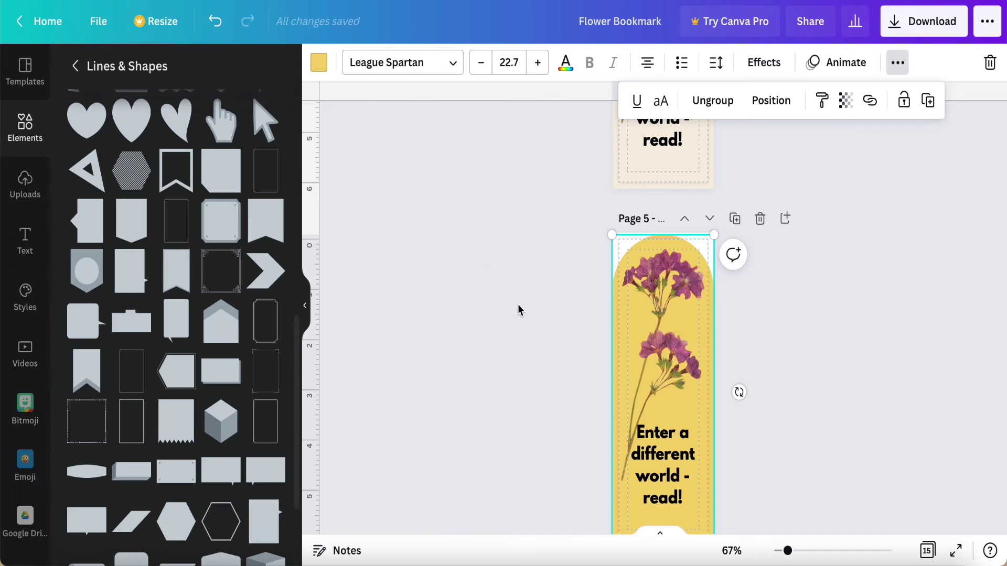
pyautogui.click(518, 310)
pyautogui.scroll(5, 535, 341)
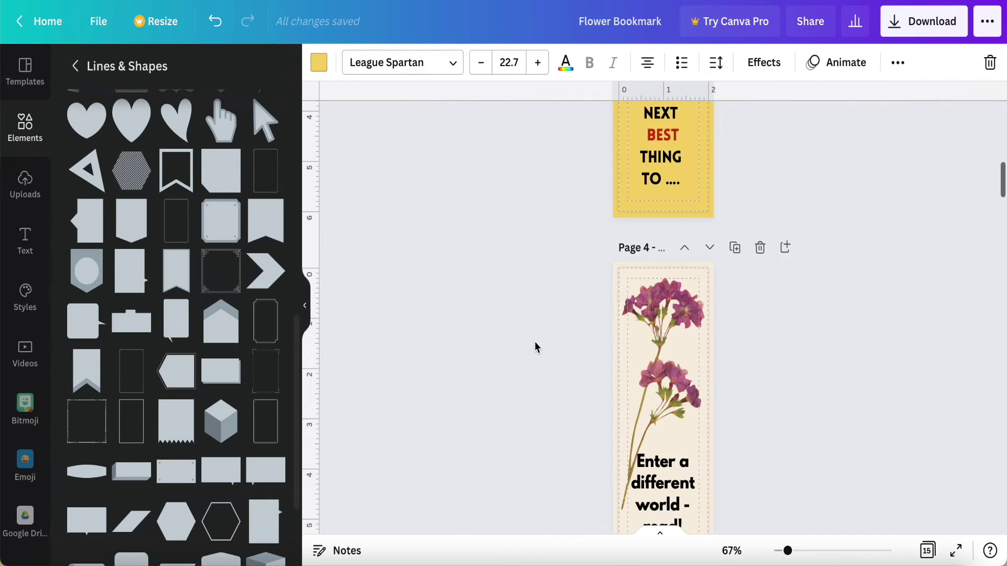
# Select Page 4's cream background, flower sprig and slogan and group them
pyautogui.click(625, 279)
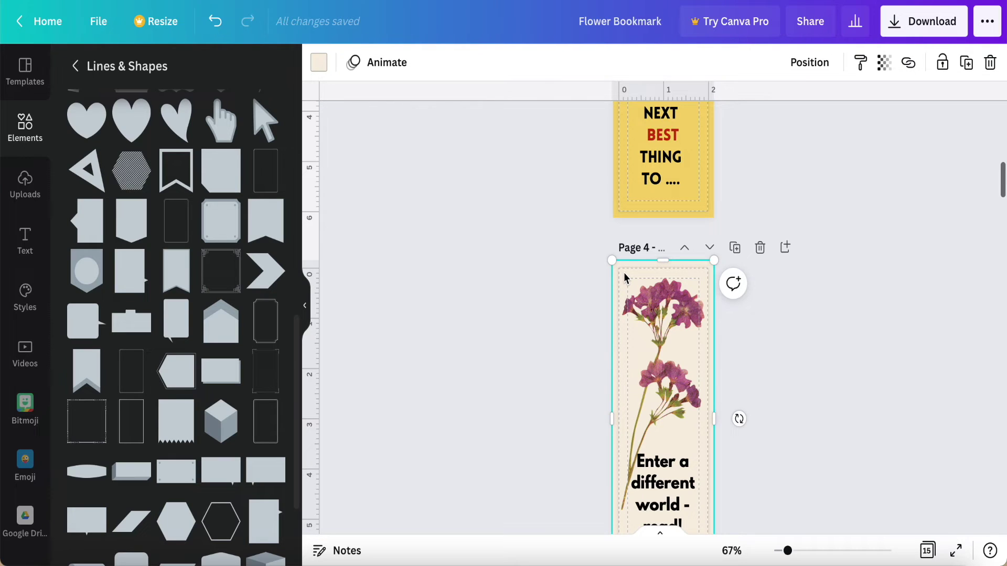
pyautogui.hotkey('ctrl', 'a')
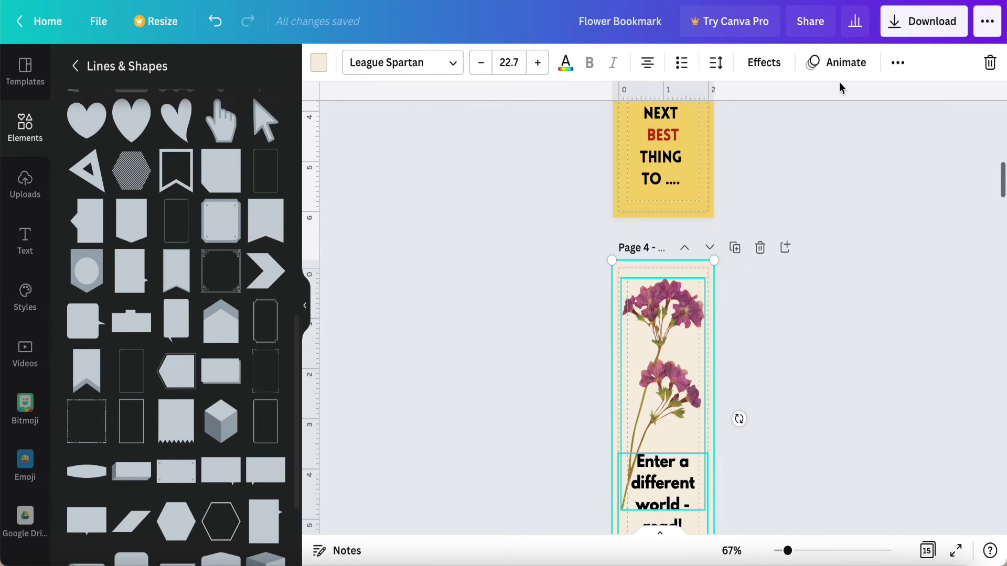
pyautogui.click(897, 63)
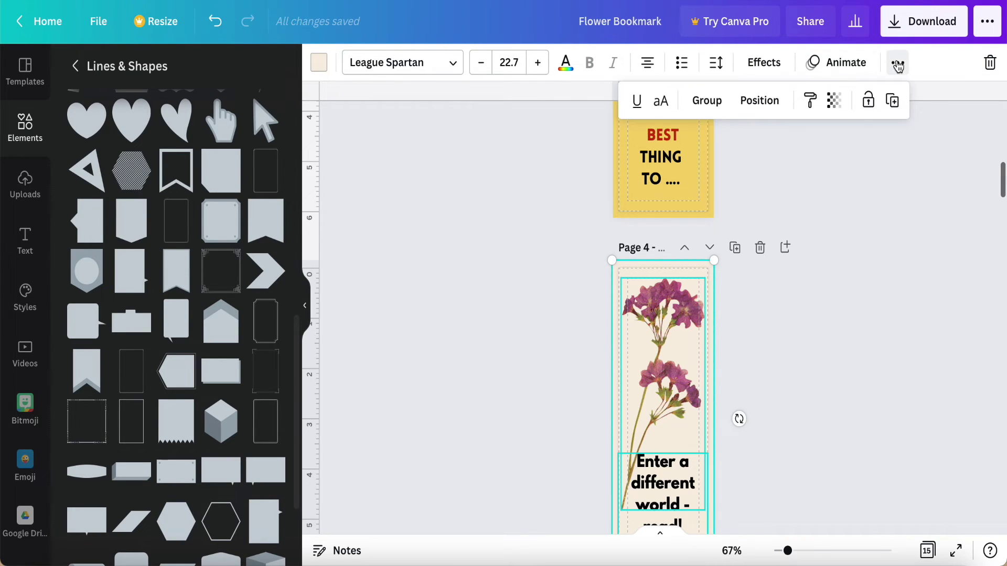
pyautogui.click(706, 101)
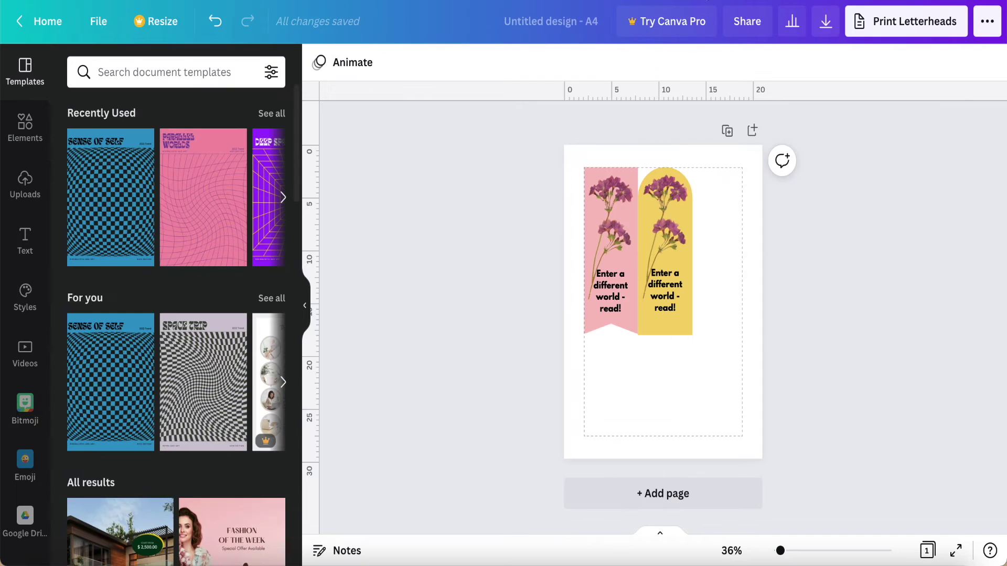
# Paste the cream bookmark onto the A4 page, rotate it horizontal, and place it below
pyautogui.click(695, 329)
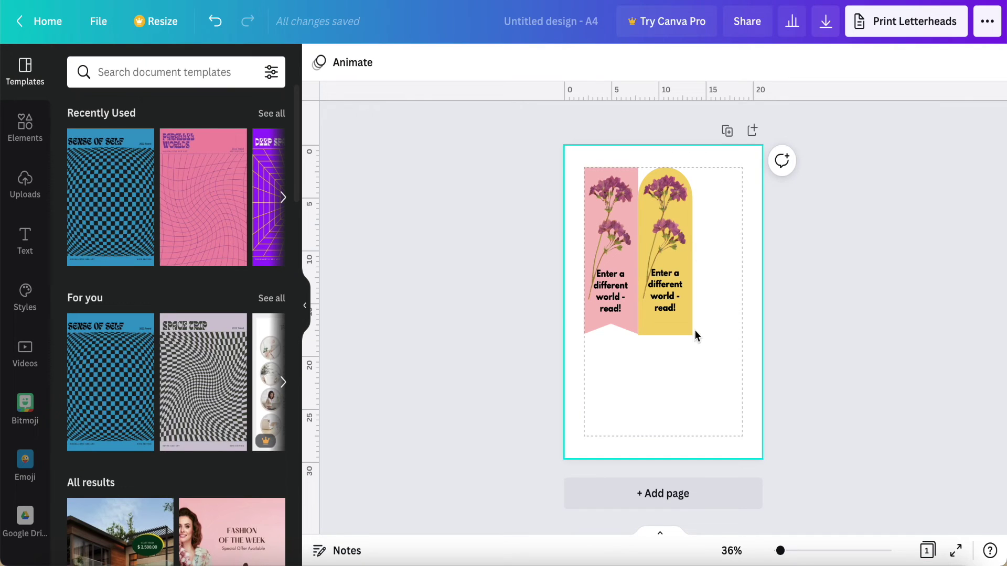
pyautogui.hotkey('ctrl', 'v')
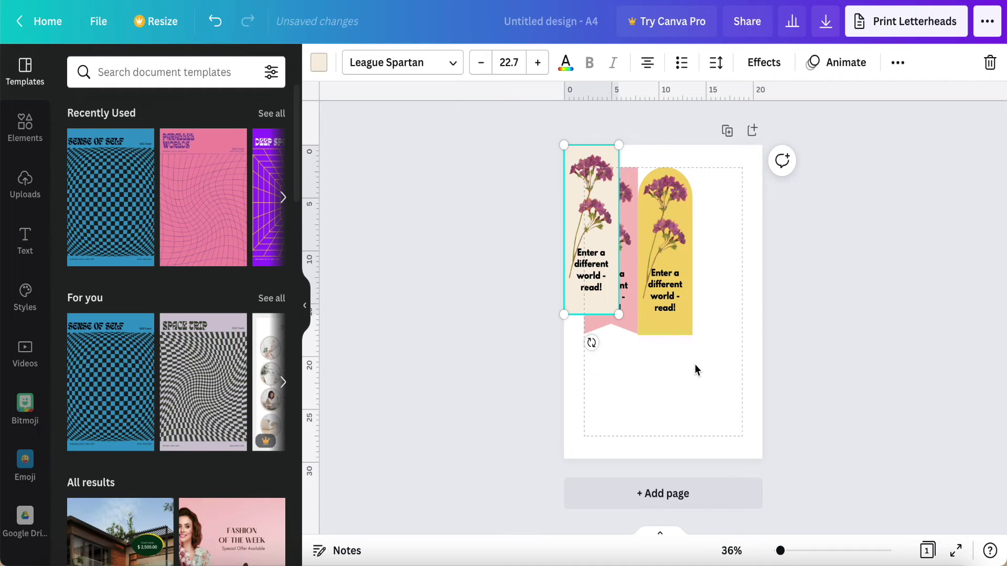
pyautogui.moveTo(614, 255); pyautogui.dragTo(739, 270)
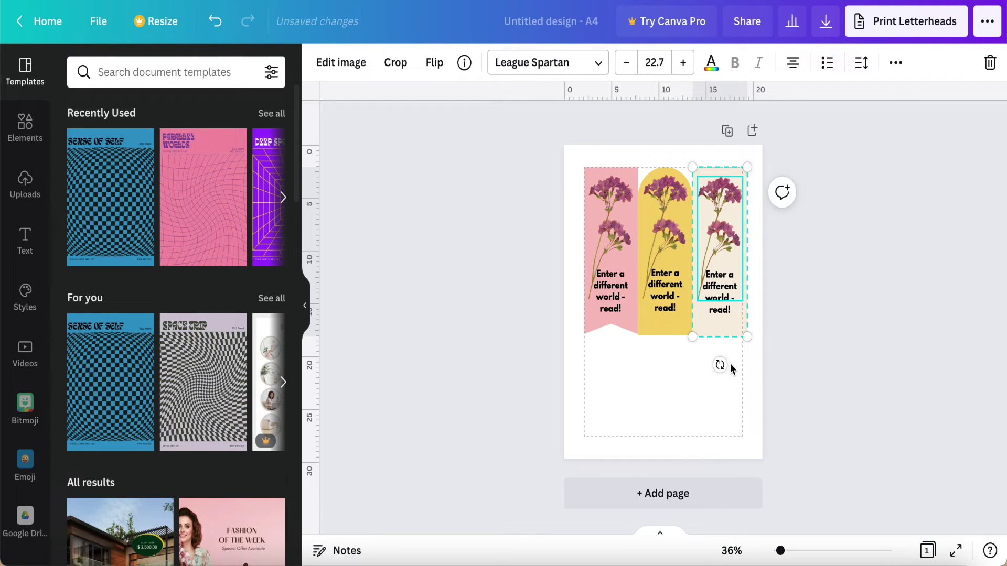
pyautogui.moveTo(719, 366); pyautogui.dragTo(629, 250)
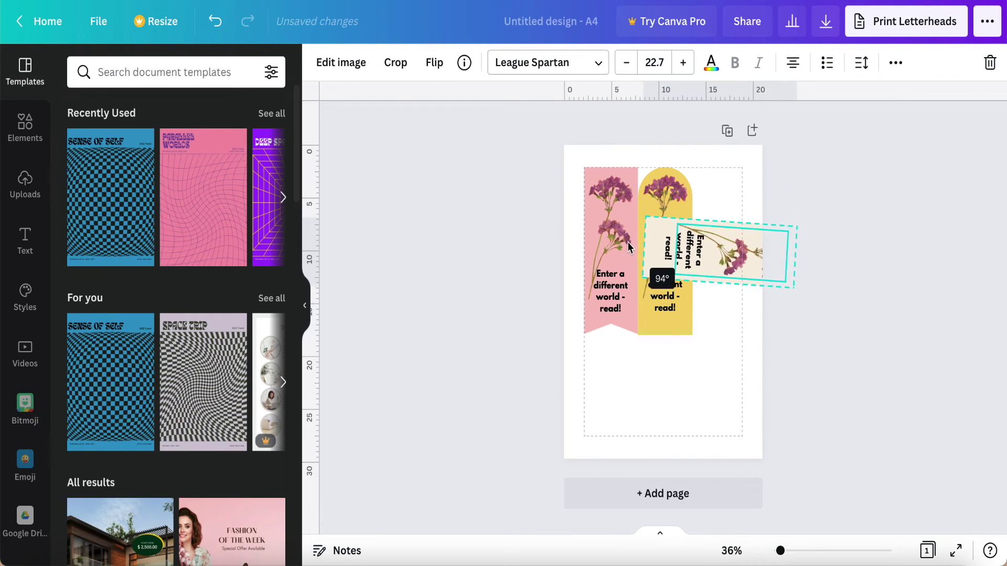
pyautogui.moveTo(716, 252); pyautogui.dragTo(671, 389)
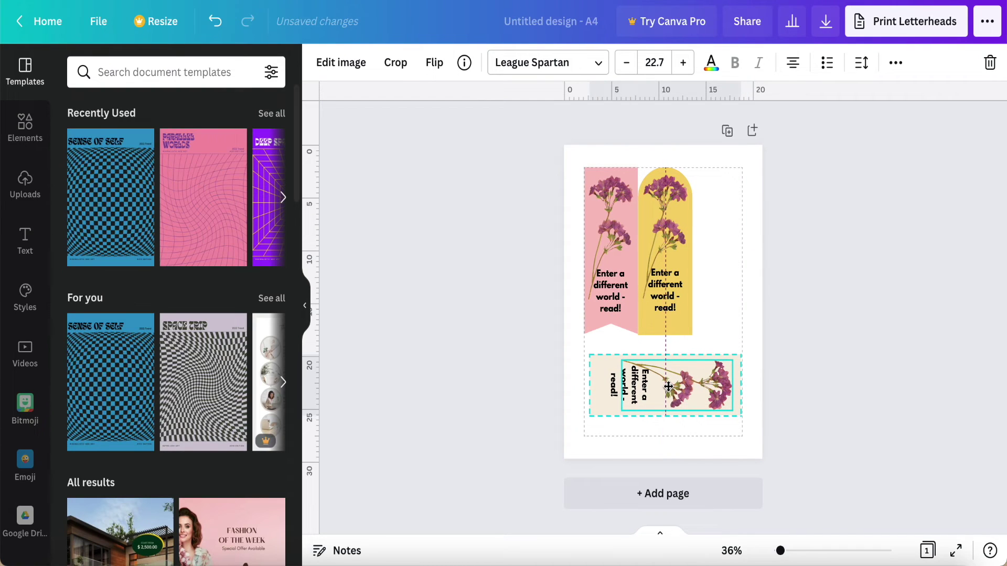
pyautogui.moveTo(669, 389); pyautogui.dragTo(662, 387)
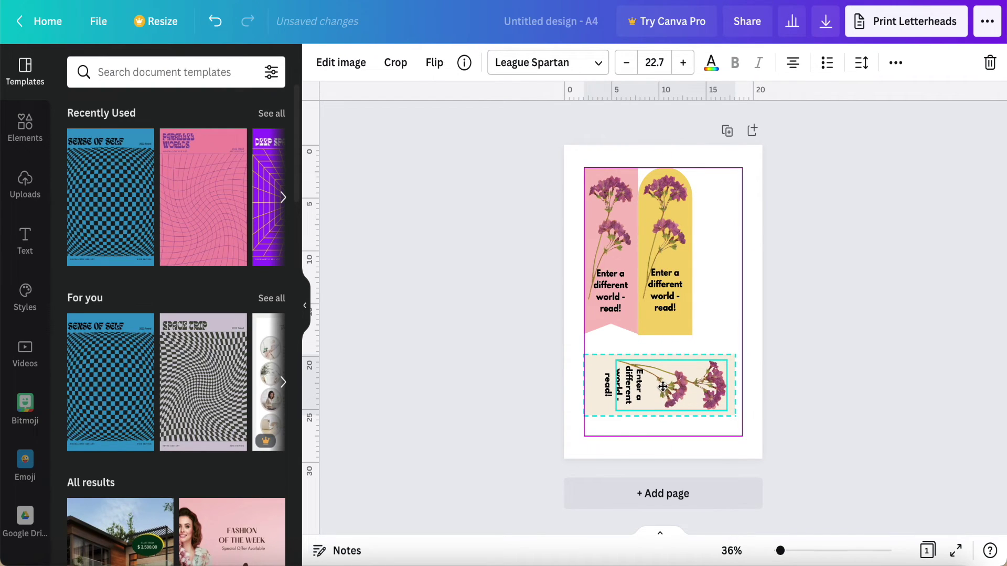
# Nudge the yellow bookmark slightly right, then clear the selection
pyautogui.click(806, 282)
pyautogui.click(686, 272)
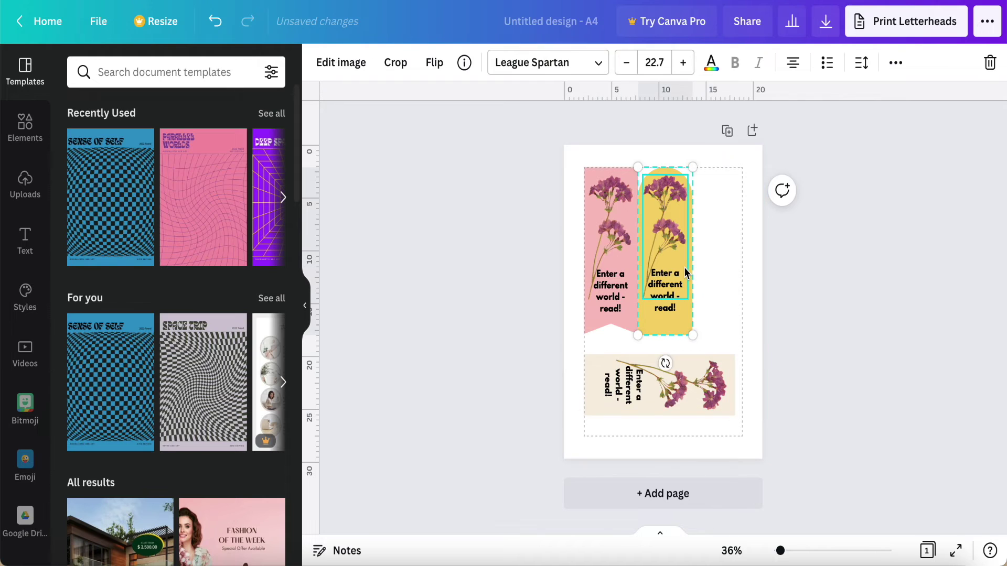
pyautogui.moveTo(691, 318); pyautogui.dragTo(701, 318)
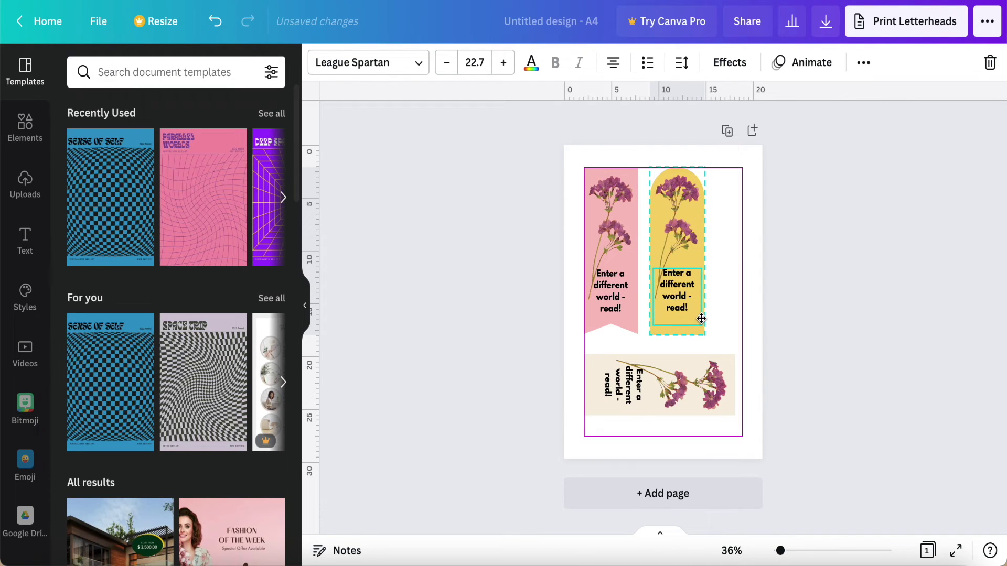
pyautogui.click(816, 310)
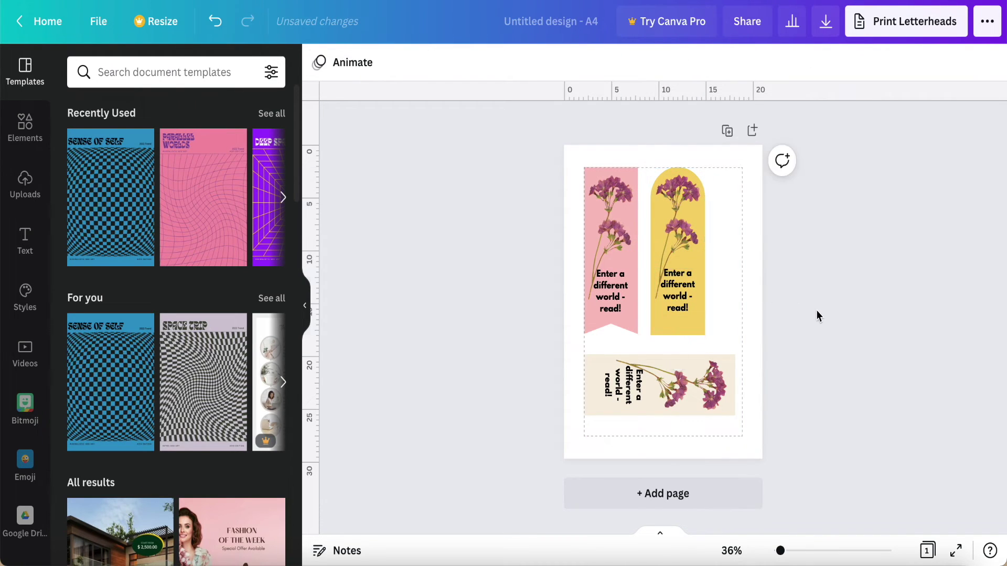
pyautogui.click(621, 344)
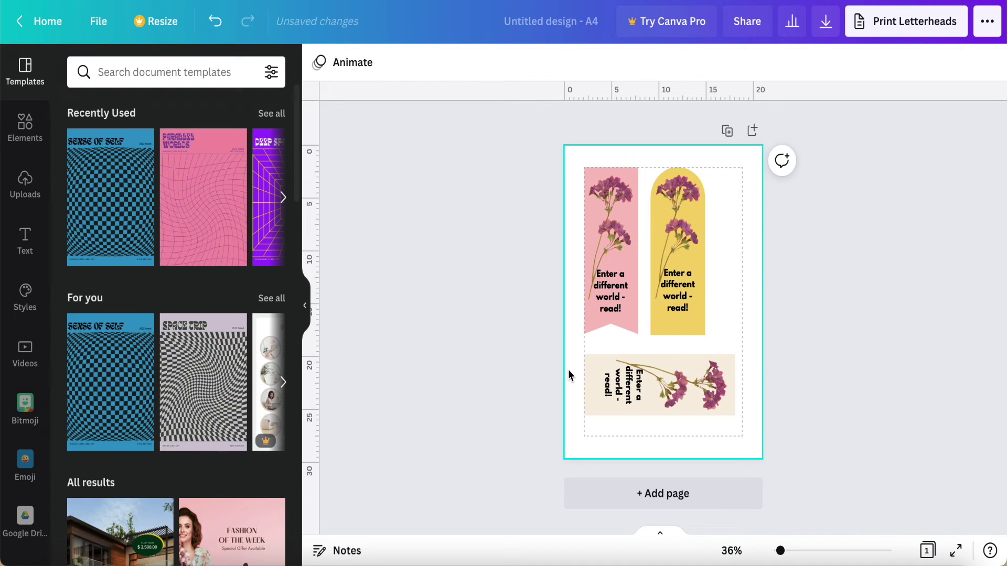
pyautogui.click(553, 361)
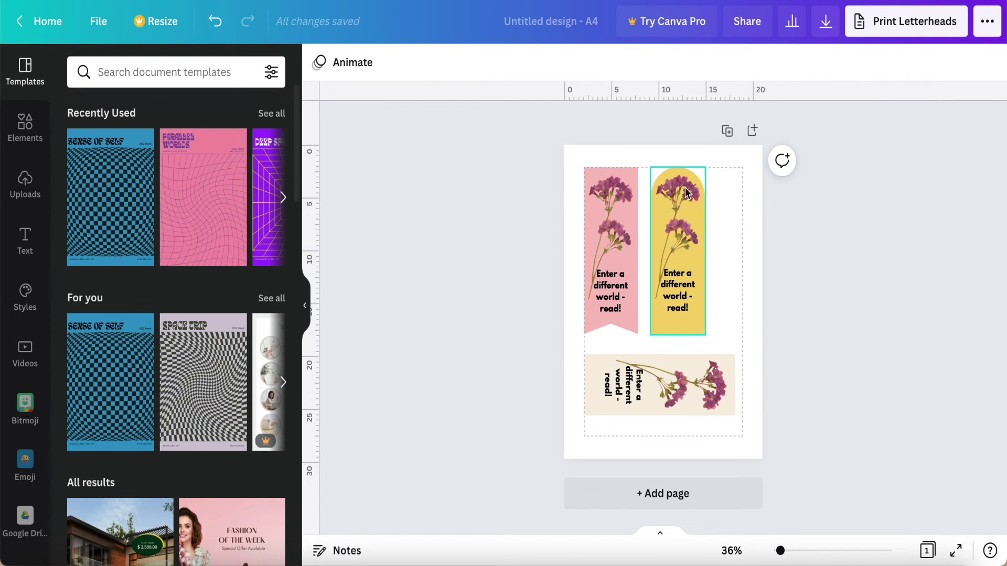
# Duplicate the three-bookmark front page as Page 2
pyautogui.click(727, 131)
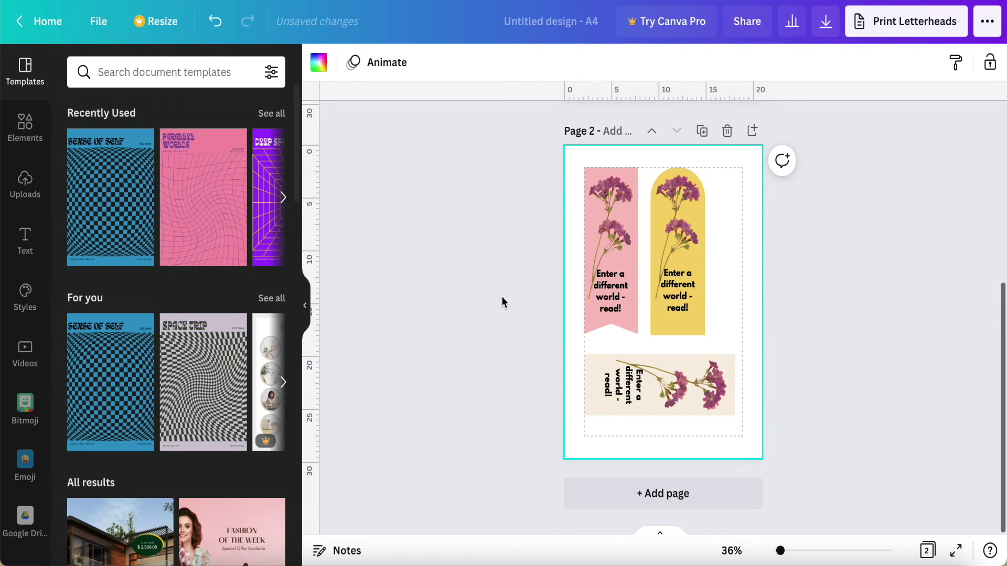
pyautogui.scroll(3, 502, 297)
pyautogui.scroll(2, 501, 296)
pyautogui.scroll(-2, 502, 297)
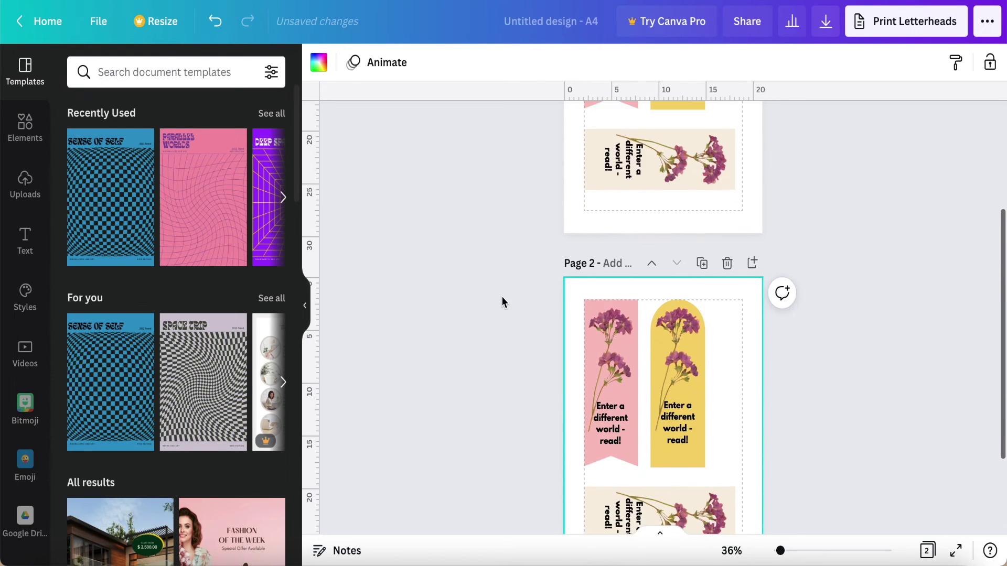
pyautogui.scroll(3, 501, 297)
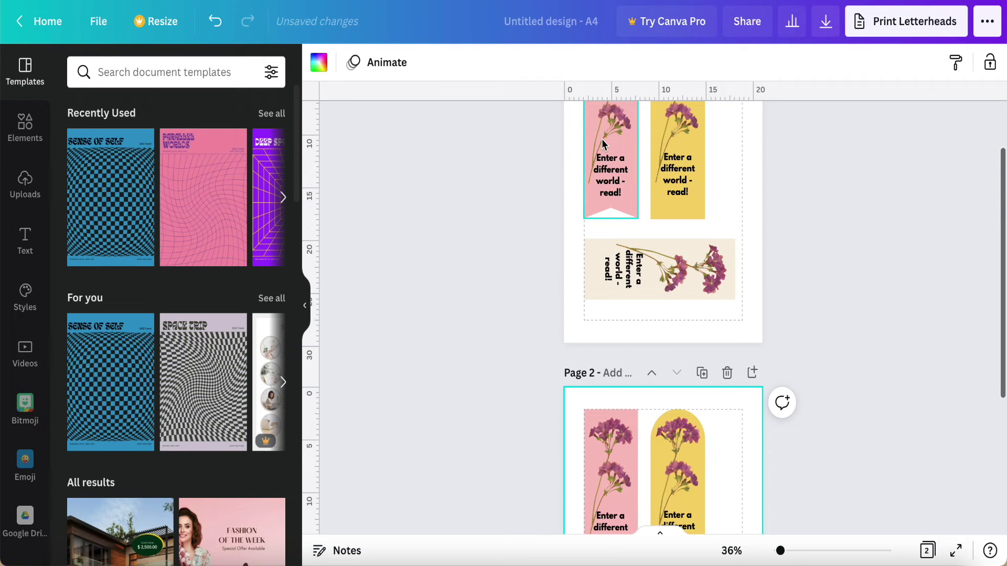
pyautogui.scroll(-2, 602, 141)
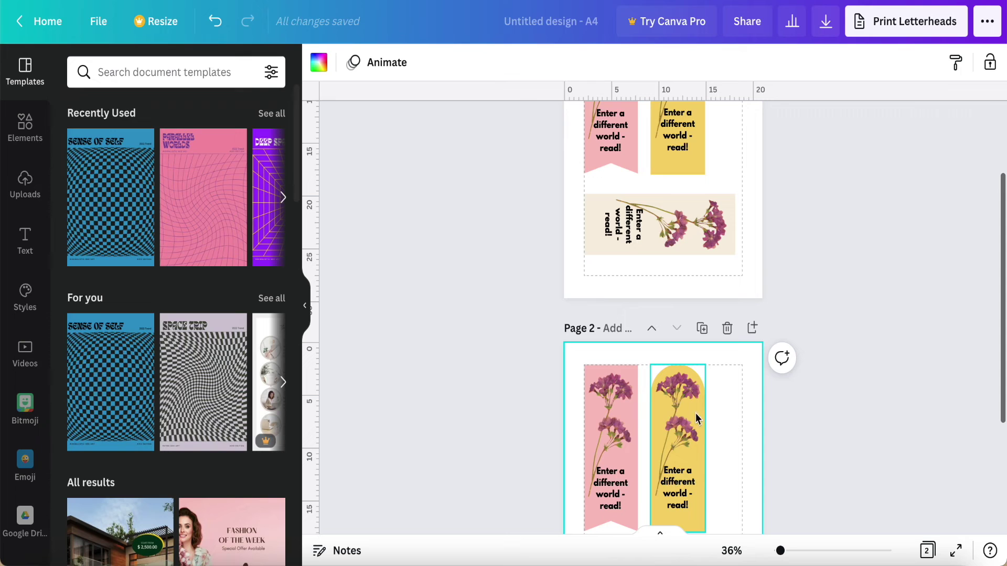
pyautogui.scroll(2, 683, 423)
pyautogui.scroll(2, 683, 417)
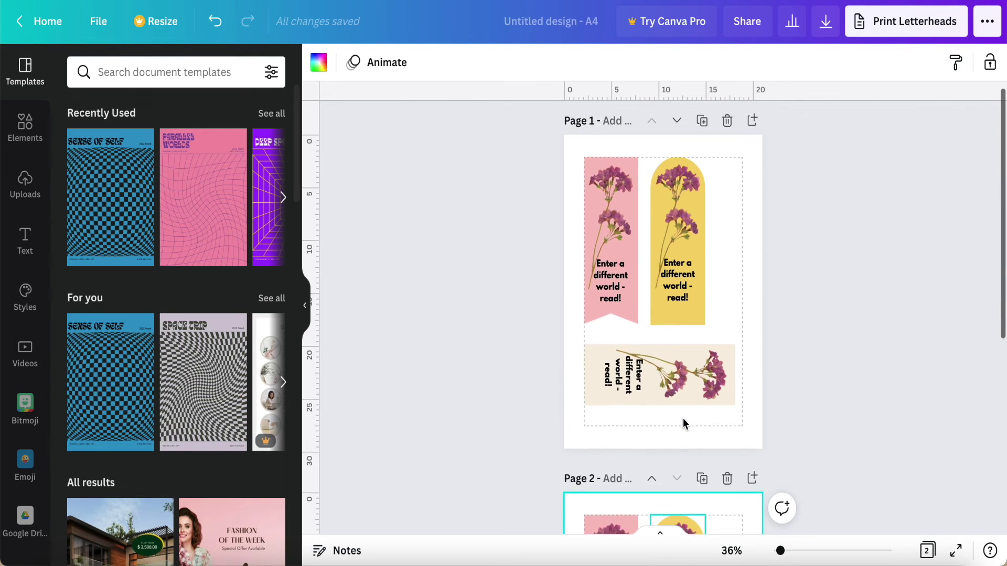
pyautogui.scroll(2, 683, 418)
pyautogui.scroll(1, 681, 416)
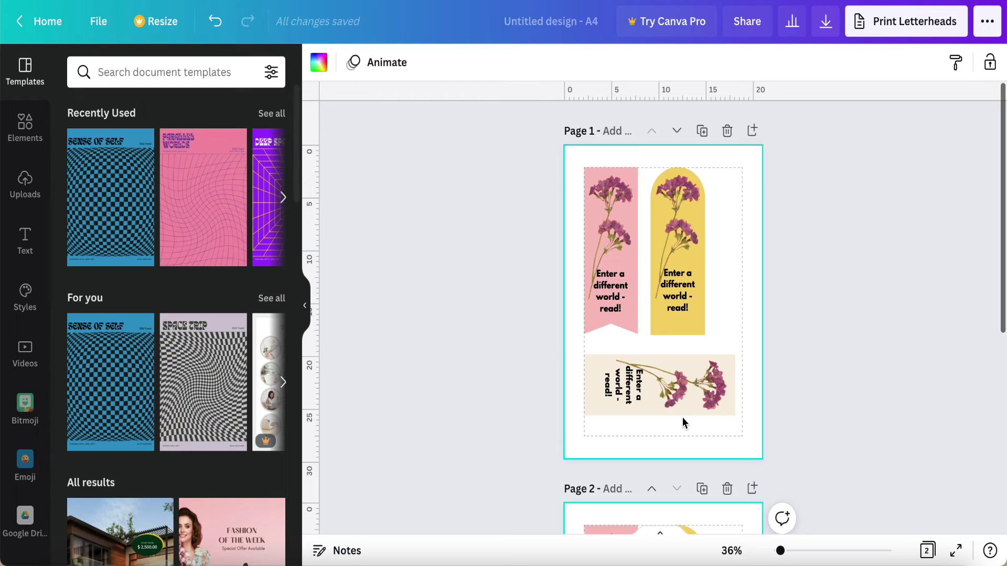
pyautogui.scroll(-3, 682, 423)
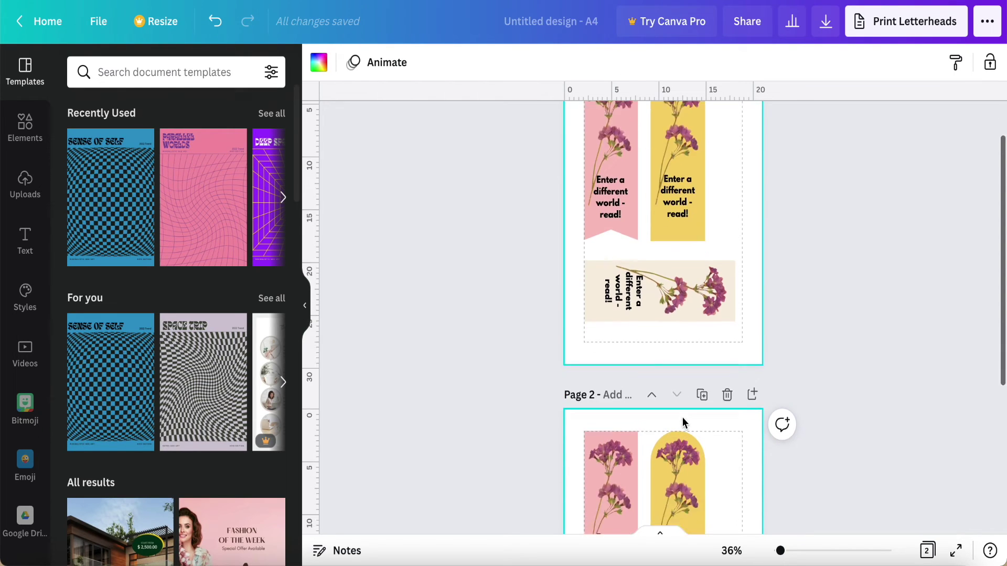
pyautogui.scroll(-3, 682, 423)
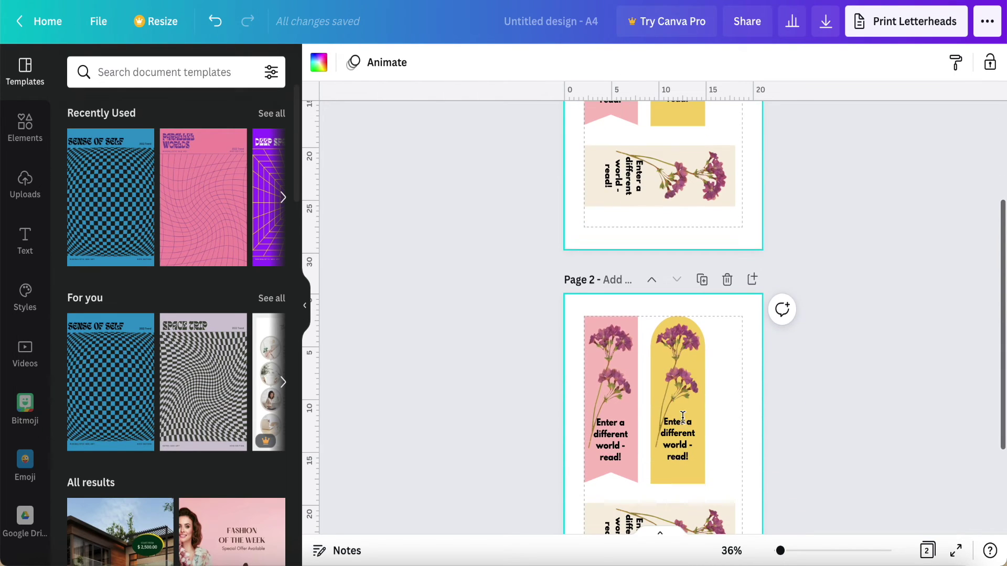
pyautogui.click(629, 408)
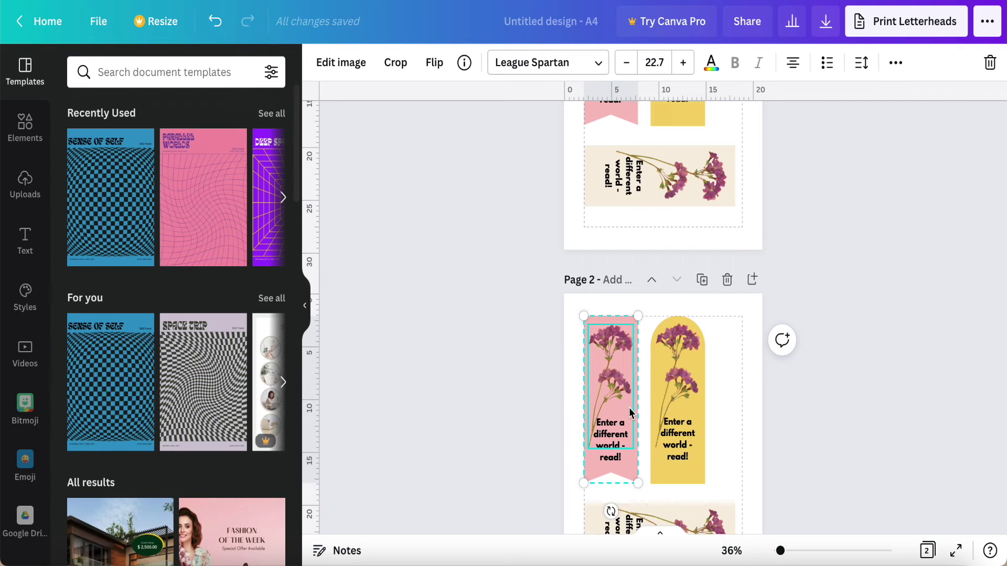
# Copy the pink bookmark on page 2, lay the copy over the yellow one, and reorder layers
pyautogui.click(629, 466)
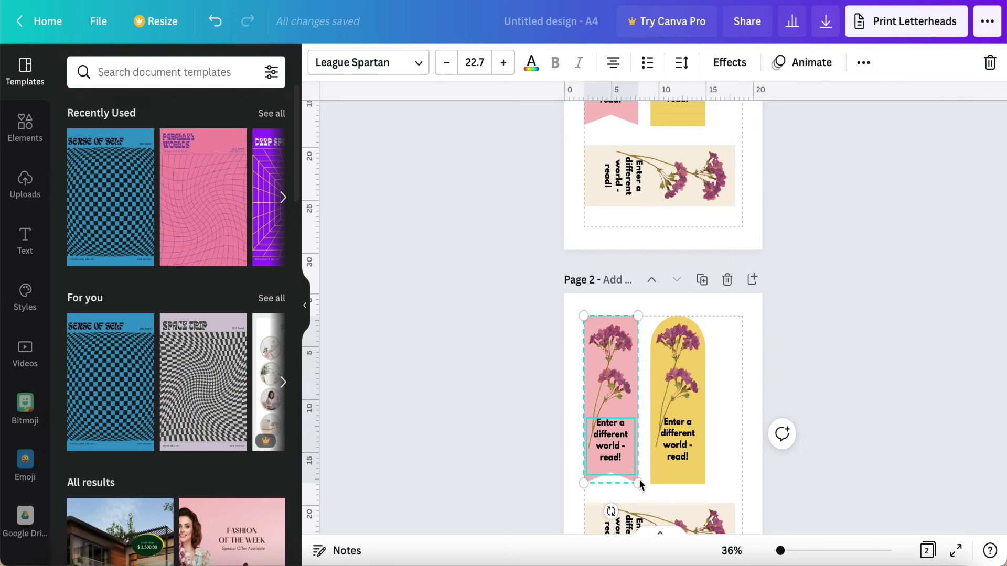
pyautogui.click(720, 448)
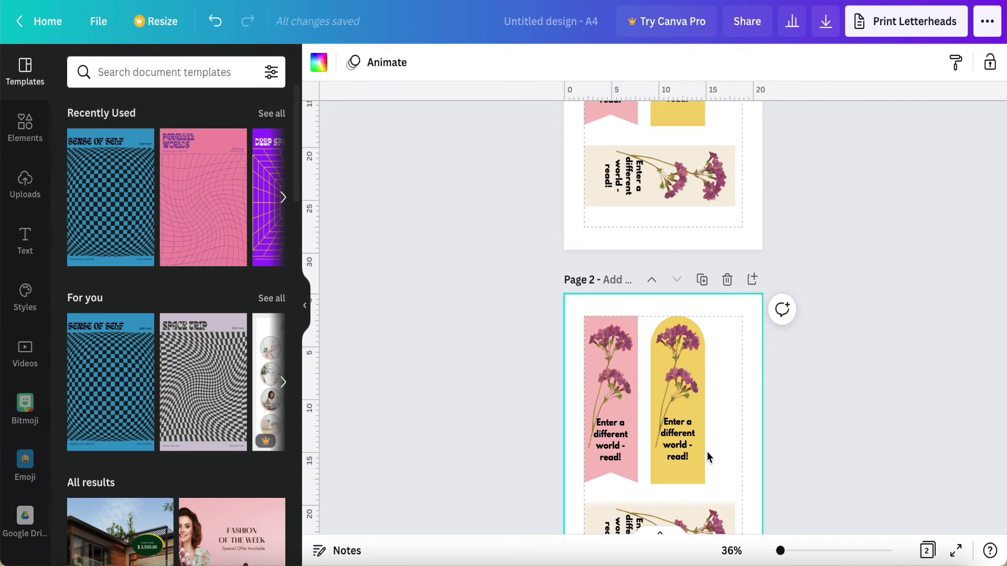
pyautogui.click(634, 480)
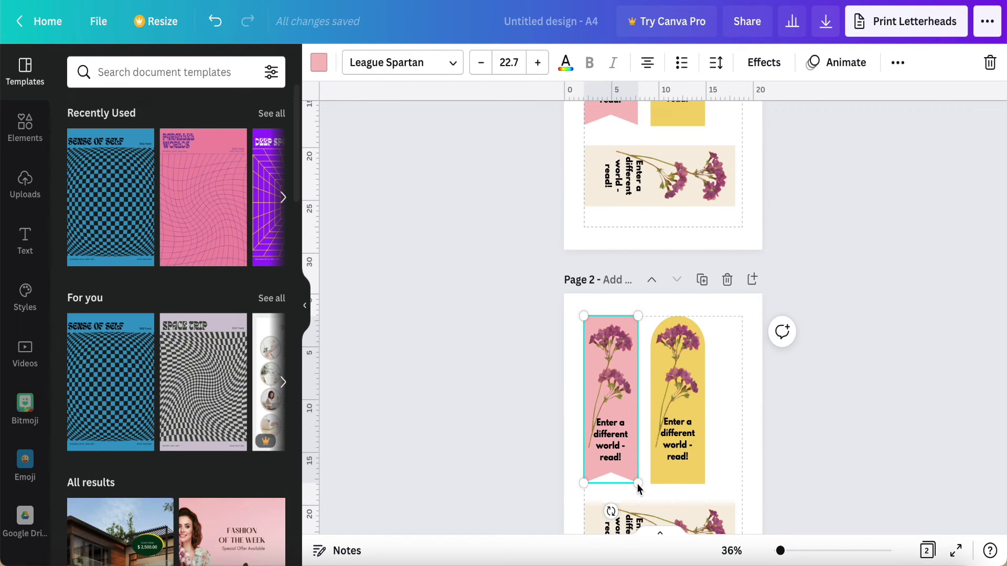
pyautogui.moveTo(633, 483); pyautogui.dragTo(638, 489)
pyautogui.moveTo(620, 455); pyautogui.dragTo(658, 420)
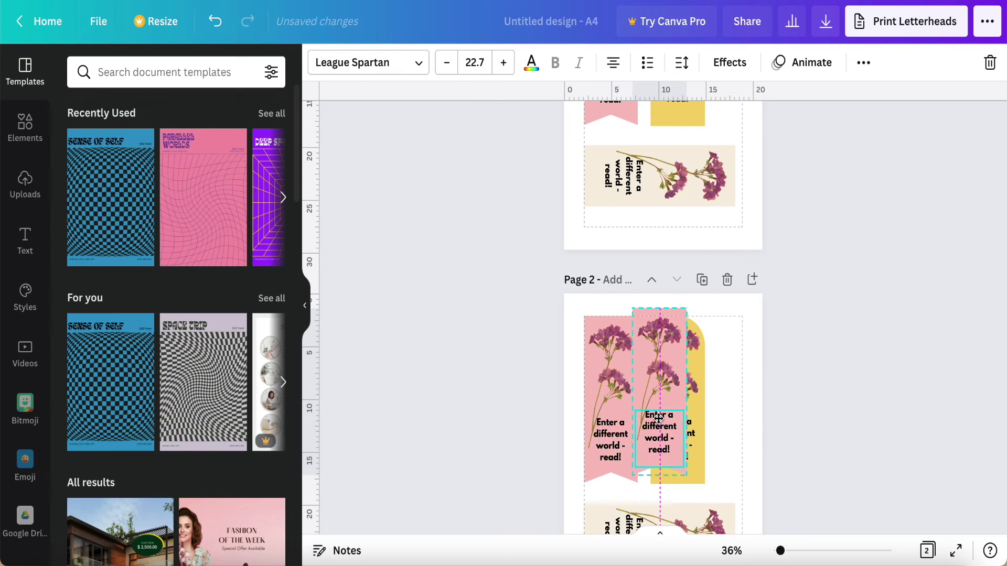
pyautogui.click(739, 409)
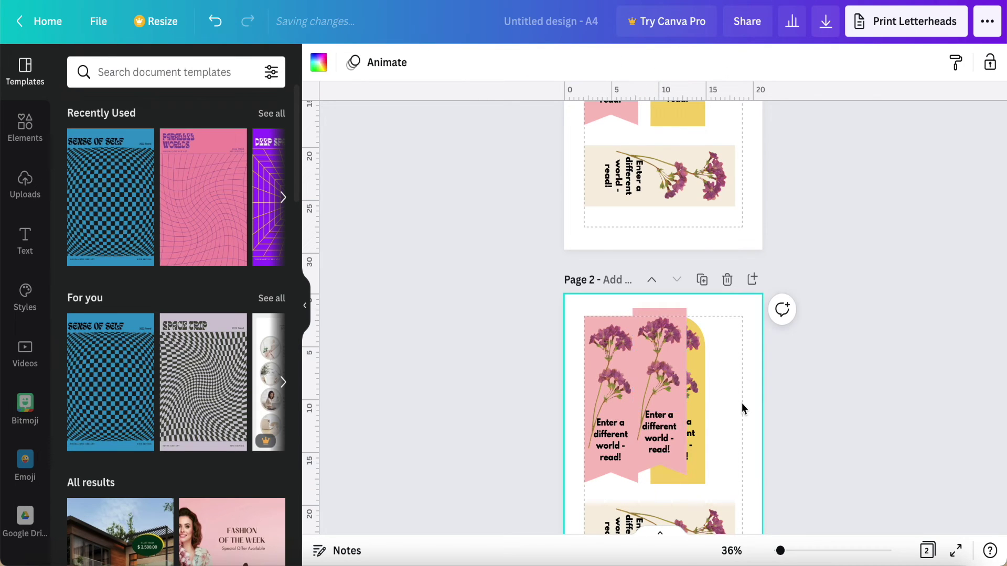
pyautogui.moveTo(661, 393); pyautogui.dragTo(692, 413)
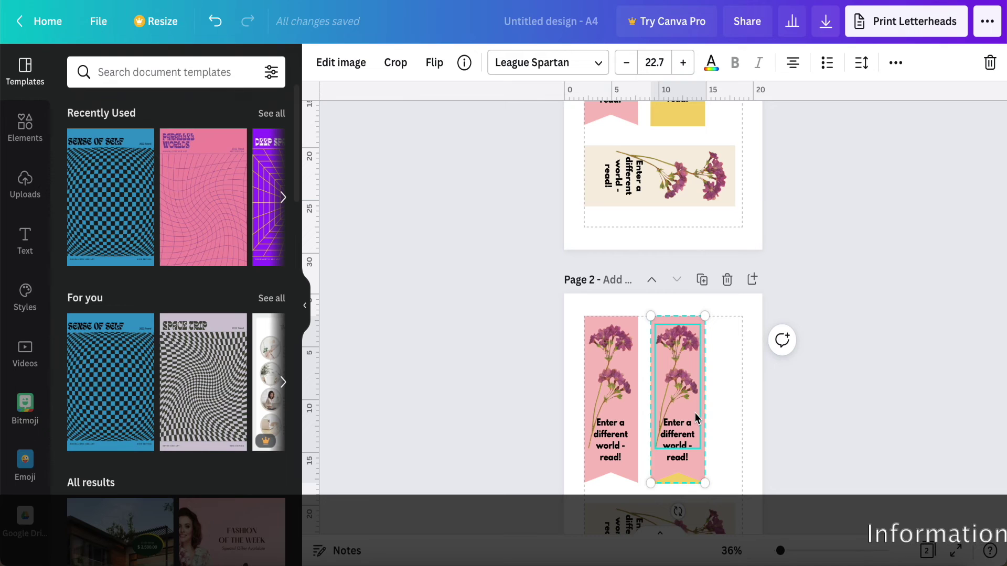
pyautogui.hotkey('ctrl', ']')
# Send page 2's middle yellow shape back behind the pink duplicate with Ctrl+[
pyautogui.click(718, 431)
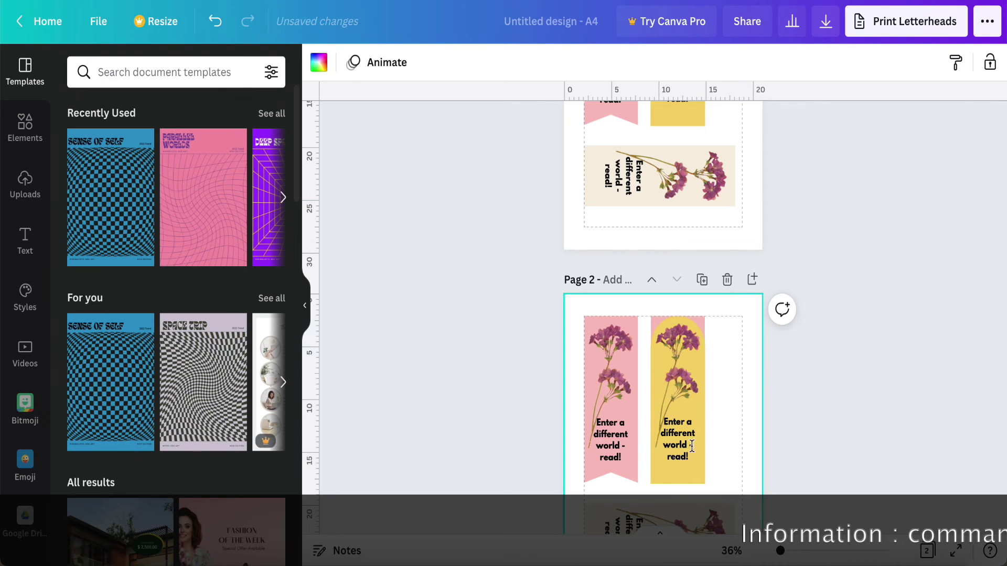
pyautogui.click(704, 466)
pyautogui.hotkey('ctrl', '[')
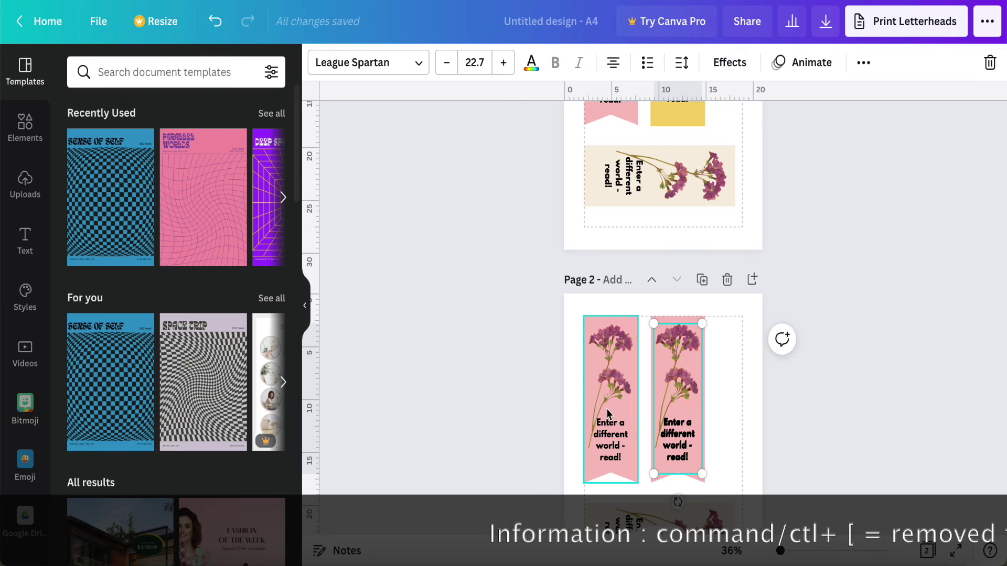
pyautogui.scroll(3, 607, 408)
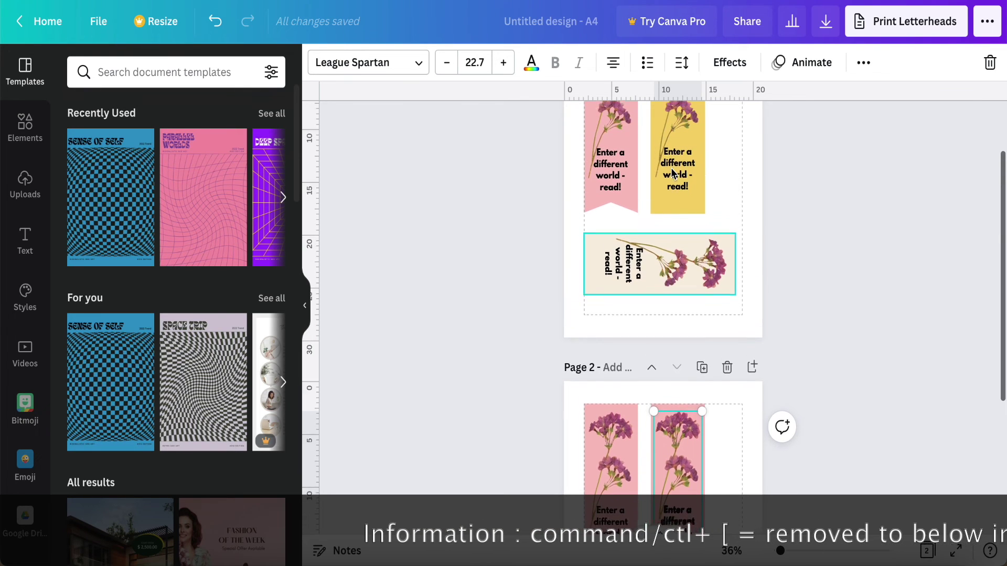
# Compare with page 1's yellow bookmark, then select page 2's pink and yellow bookmarks
pyautogui.click(692, 150)
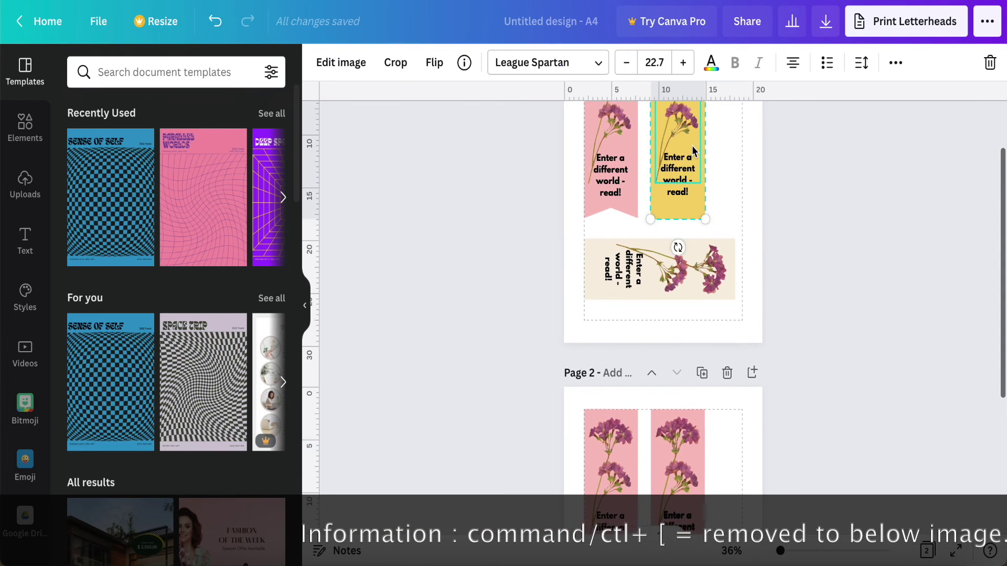
pyautogui.click(690, 209)
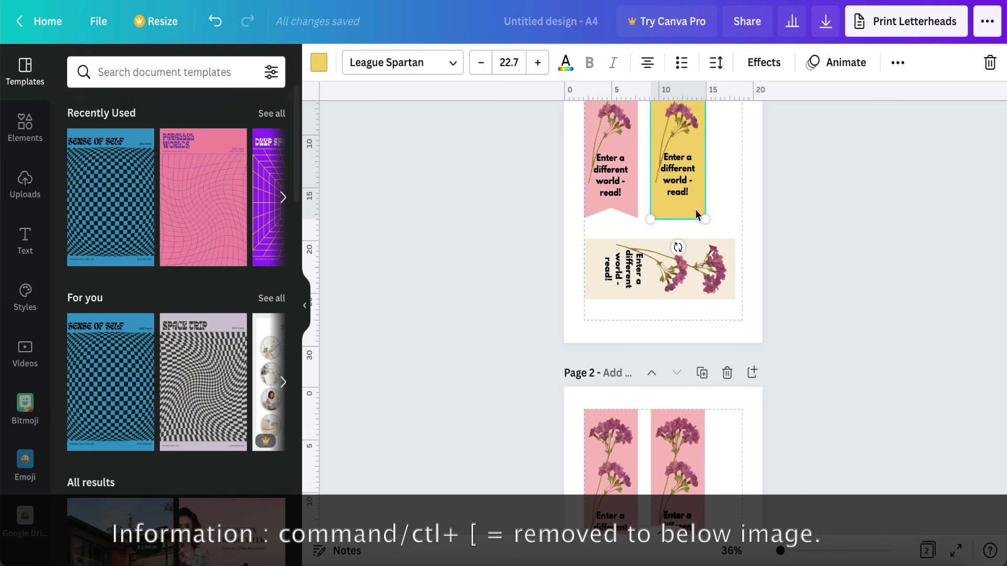
pyautogui.scroll(-2, 696, 209)
pyautogui.scroll(-3, 696, 209)
pyautogui.click(603, 332)
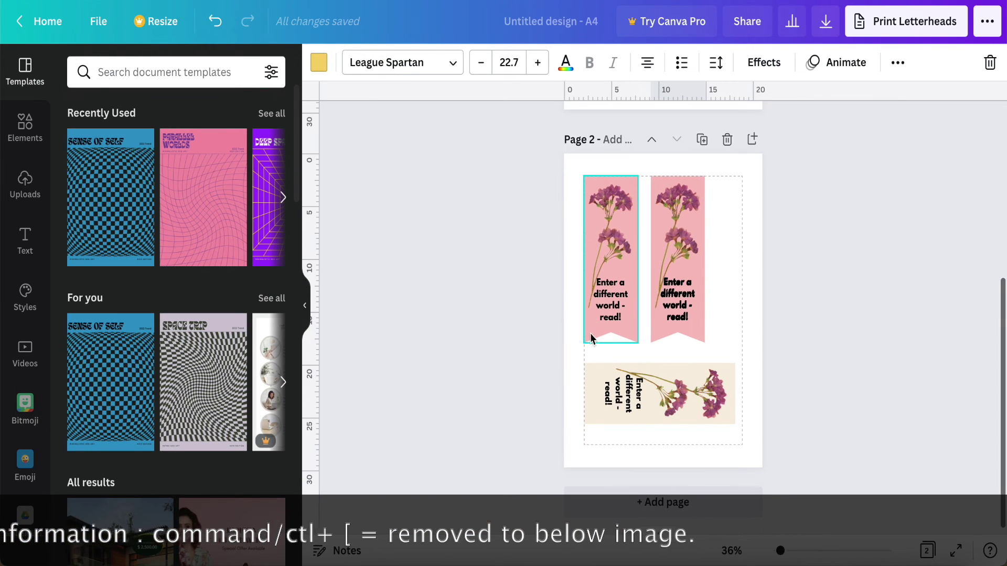
pyautogui.click(586, 339)
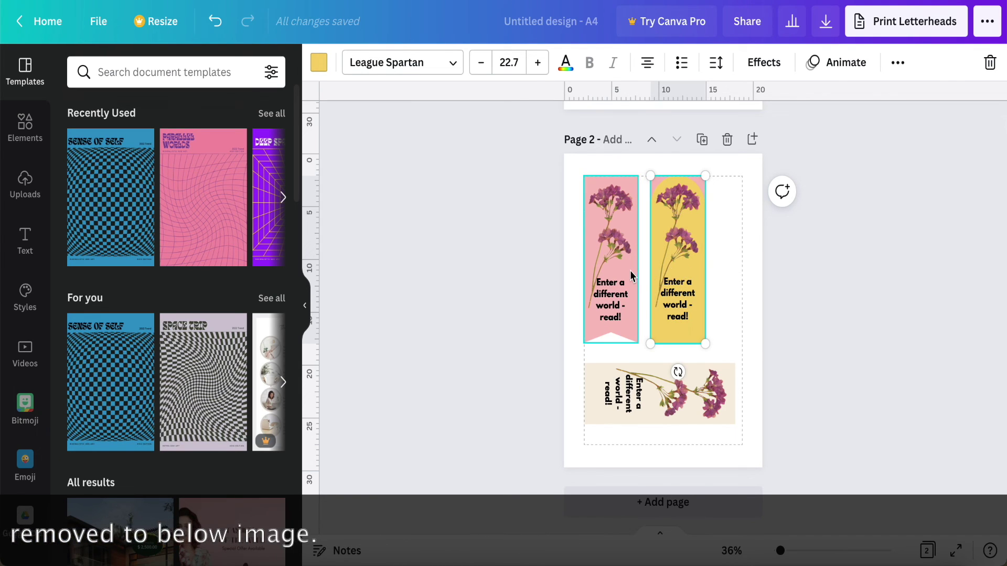
pyautogui.click(678, 260)
# Move page 2's yellow bookmark into the left slot and select its whole group
pyautogui.moveTo(678, 260); pyautogui.dragTo(604, 271)
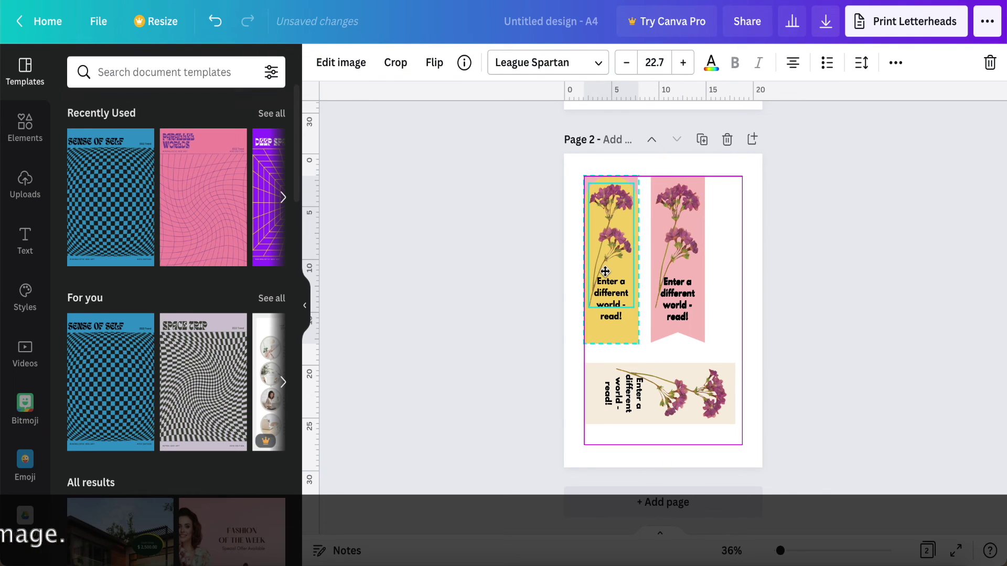
pyautogui.click(605, 271)
pyautogui.click(570, 354)
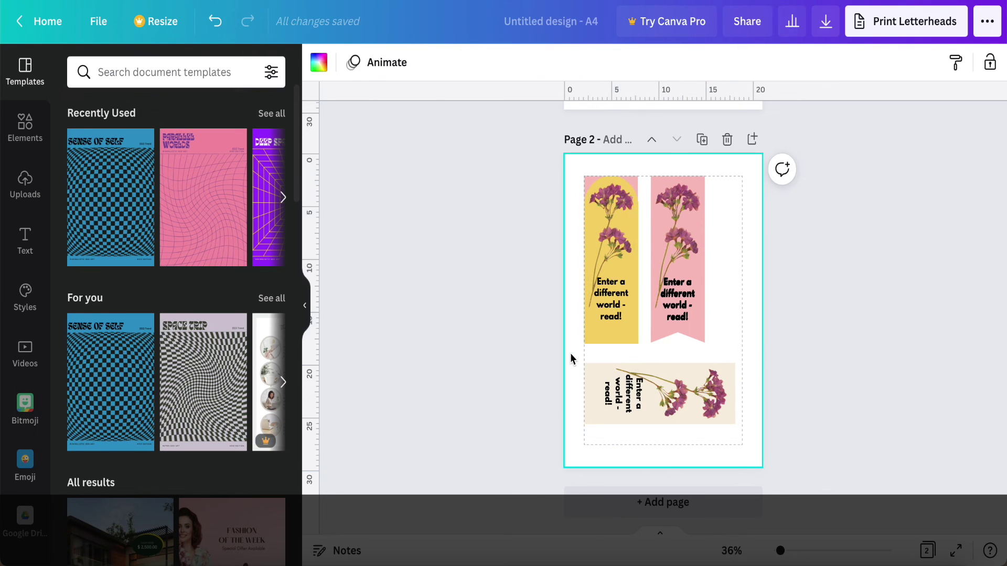
pyautogui.click(606, 332)
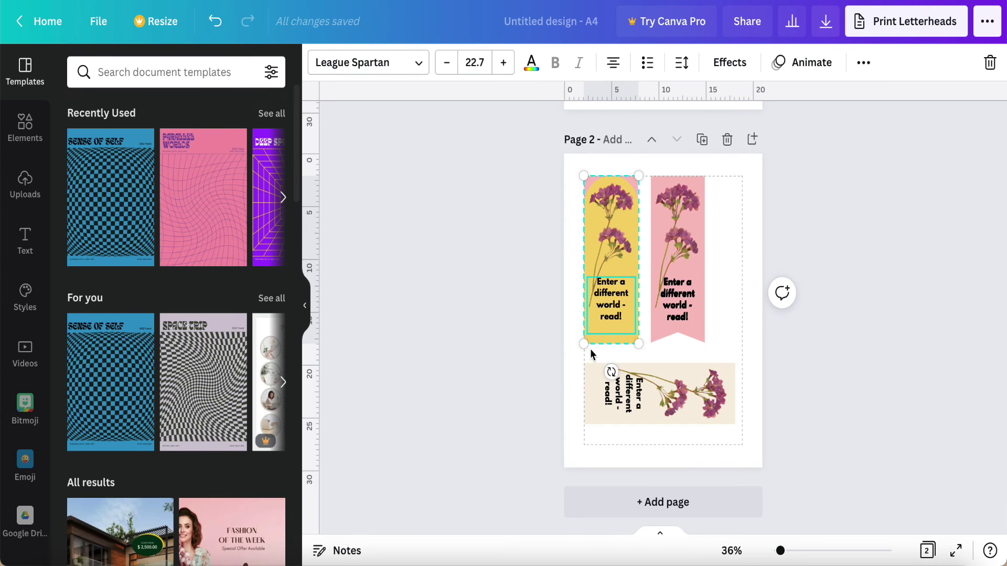
pyautogui.click(596, 336)
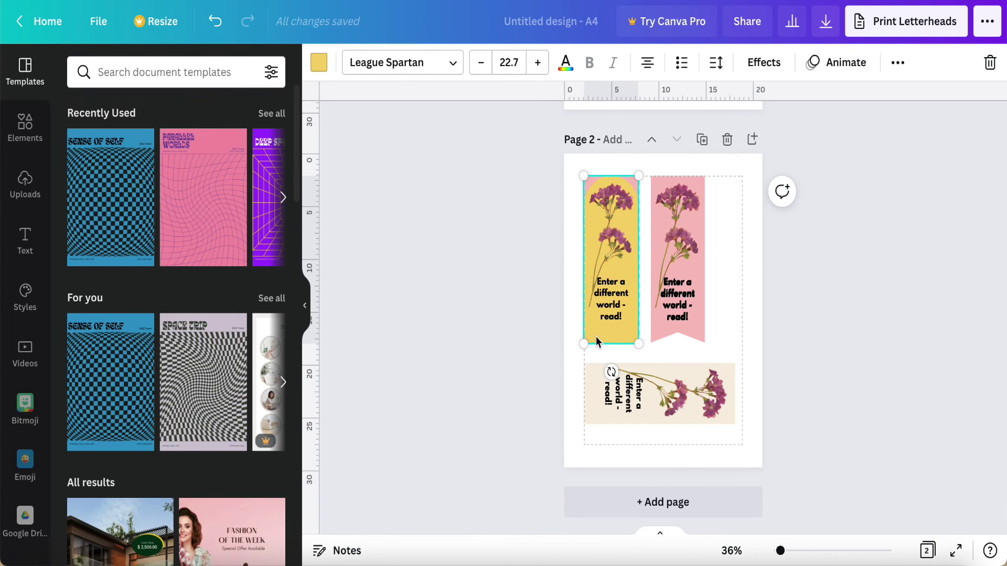
# Try layering and deleting the left bookmark's flower, then undo to keep yellow left
pyautogui.hotkey('ctrl', 'z')
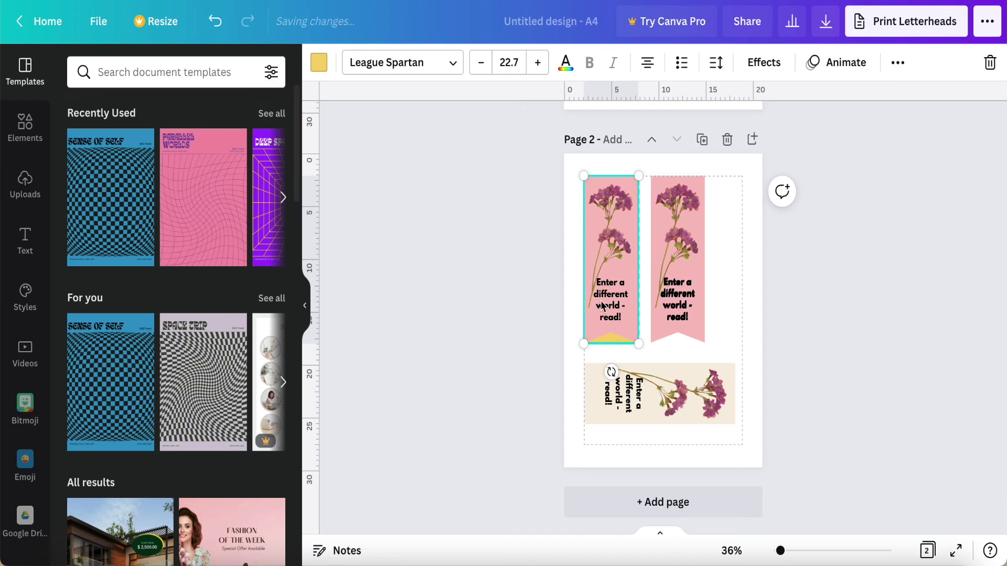
pyautogui.click(604, 263)
pyautogui.press('Delete')
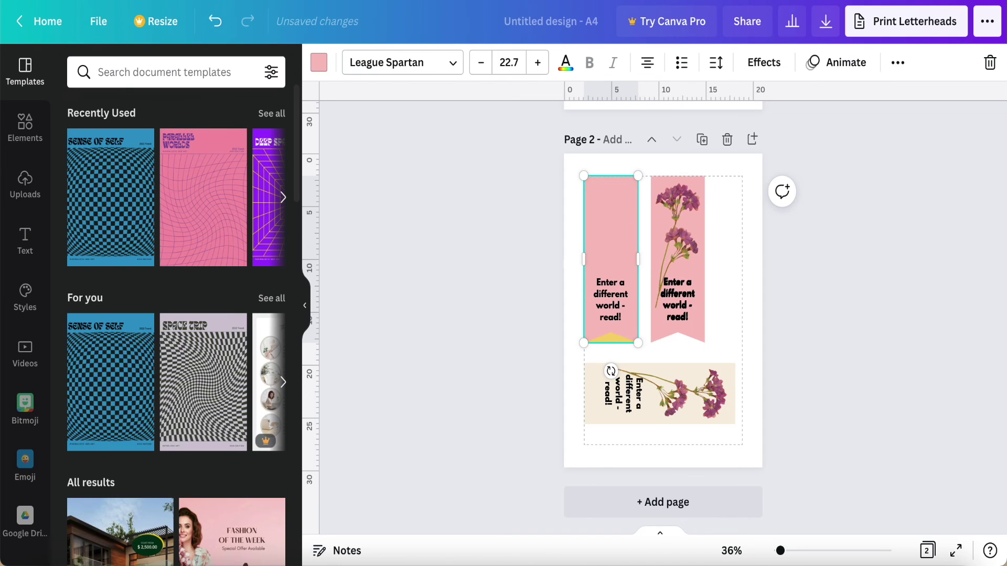
pyautogui.click(596, 297)
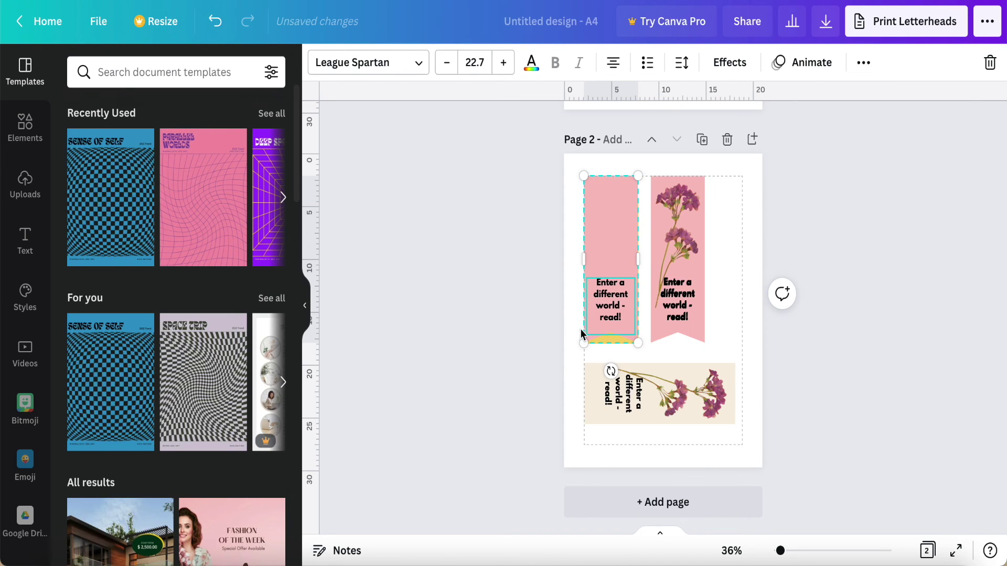
pyautogui.click(580, 329)
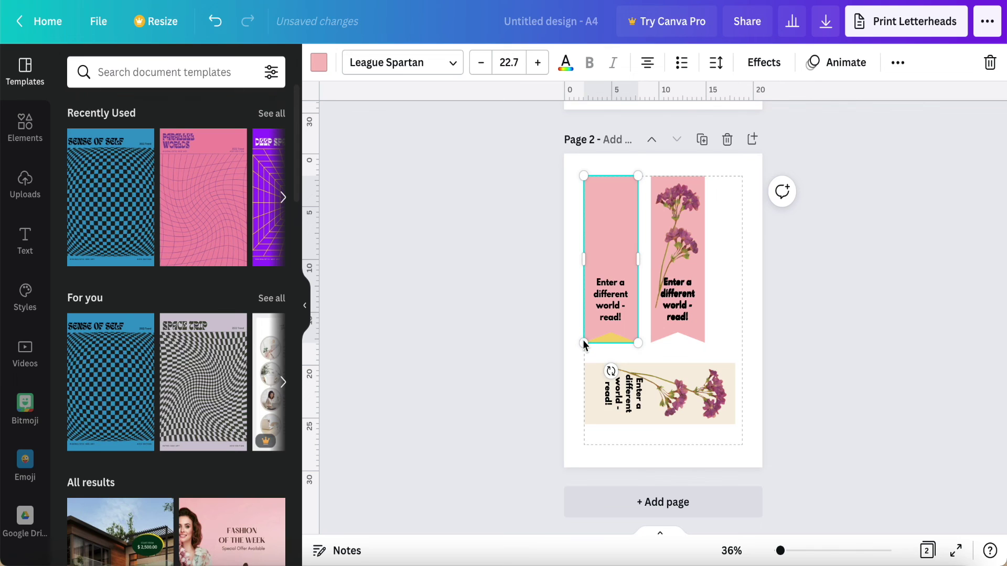
pyautogui.hotkey('ctrl', 'z')
pyautogui.hotkey('ctrl', 'z')
pyautogui.click(672, 335)
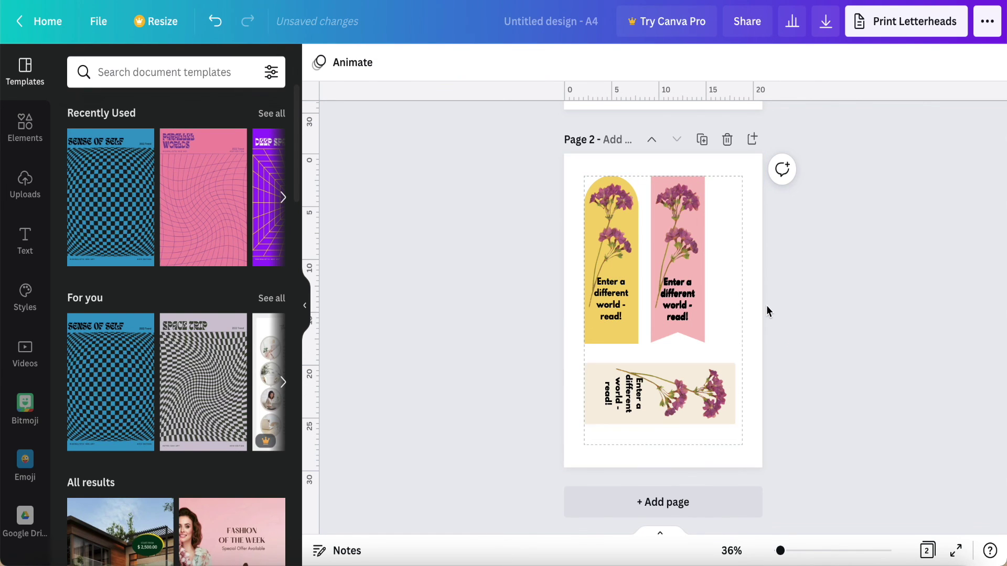
pyautogui.scroll(5, 766, 305)
pyautogui.scroll(-3, 658, 506)
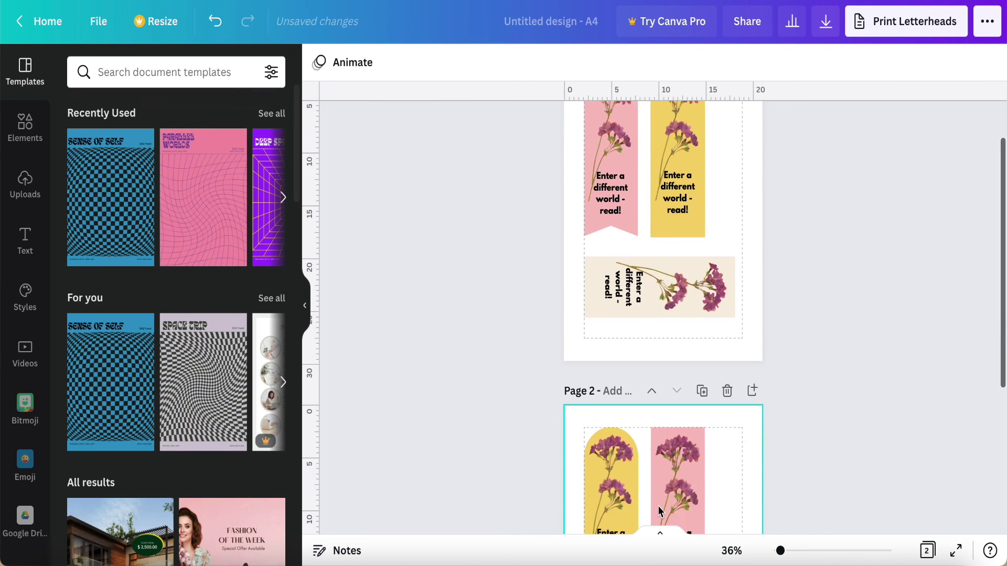
pyautogui.scroll(3, 657, 506)
# Select and deselect the front page and the page 4 bookmark to clear selections
pyautogui.click(642, 257)
pyautogui.scroll(-5, 643, 262)
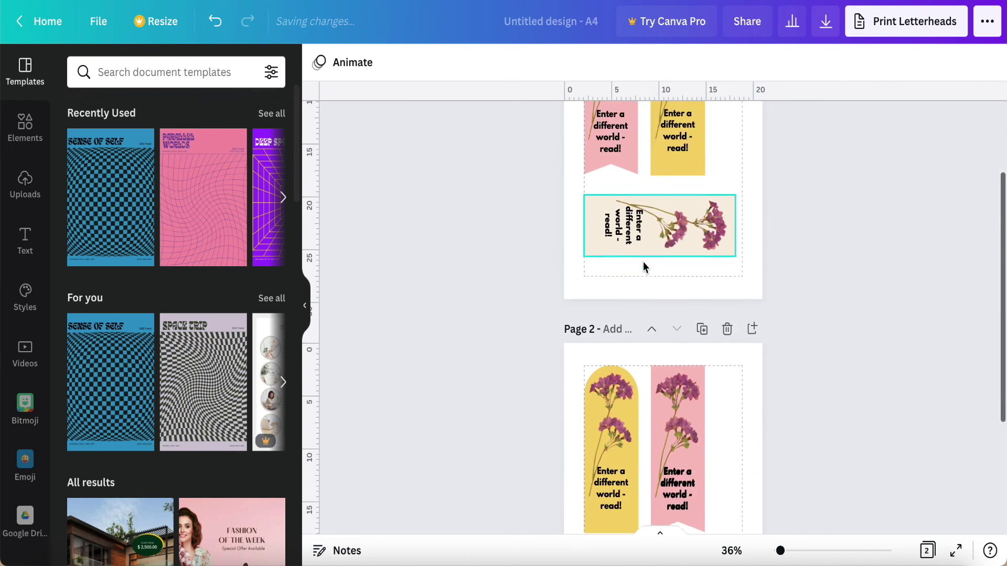
pyautogui.click(680, 264)
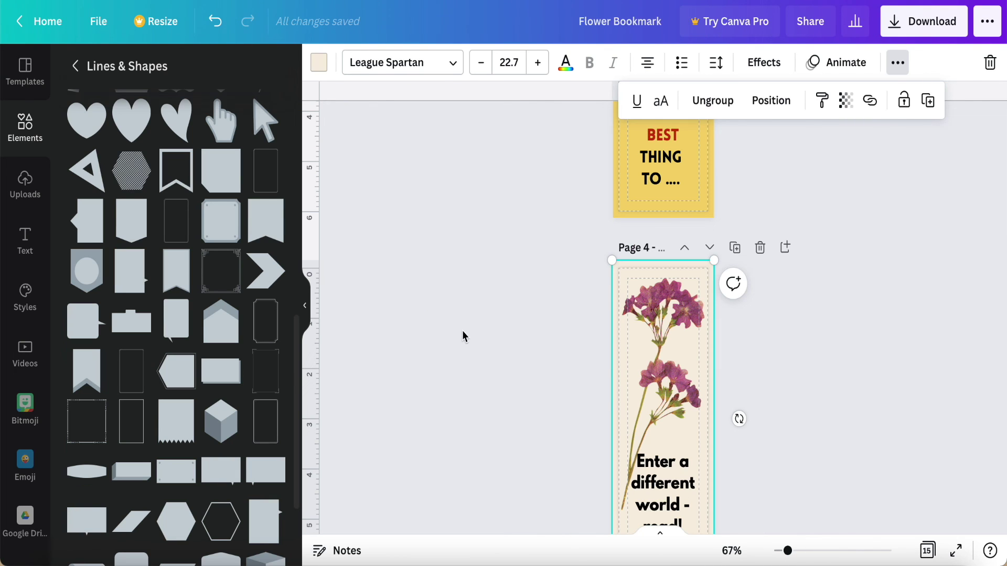
pyautogui.click(463, 337)
pyautogui.scroll(3, 491, 350)
pyautogui.scroll(5, 491, 350)
pyautogui.scroll(2, 492, 350)
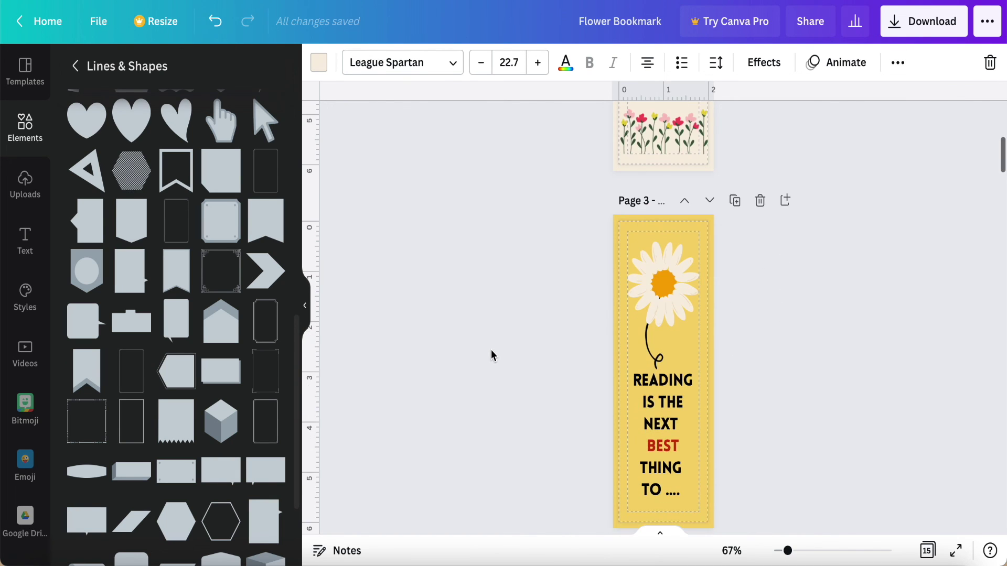
pyautogui.scroll(3, 491, 351)
pyautogui.scroll(4, 491, 350)
pyautogui.scroll(3, 491, 350)
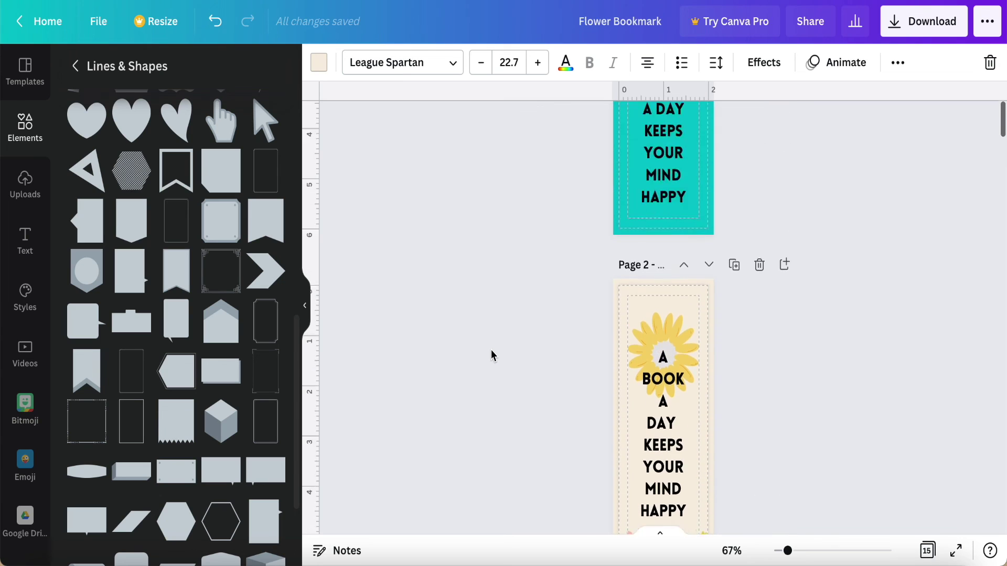
pyautogui.scroll(4, 492, 351)
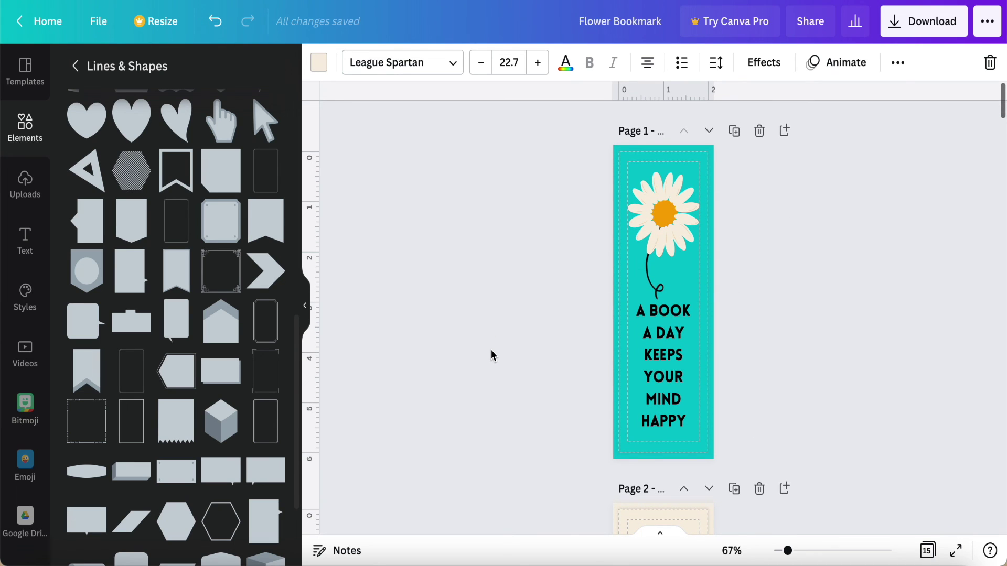